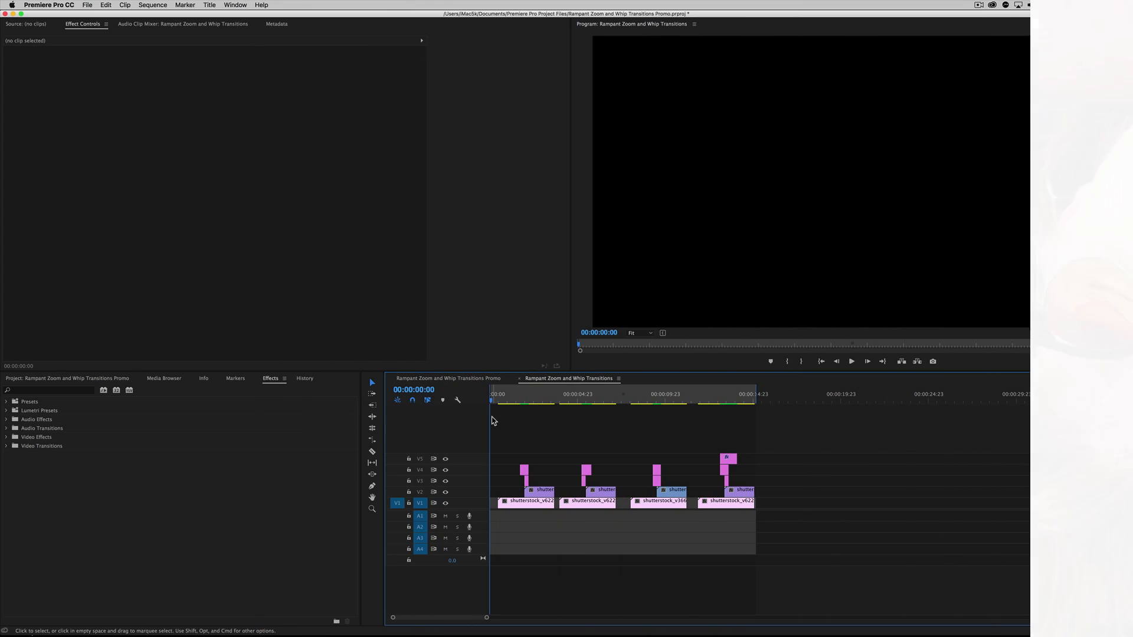
Switch to Finder and preview Rampant_Premiere_Pro_Preset_Installation.pdf in the transition presets folder
left_click_drag(505, 394, 512, 420)
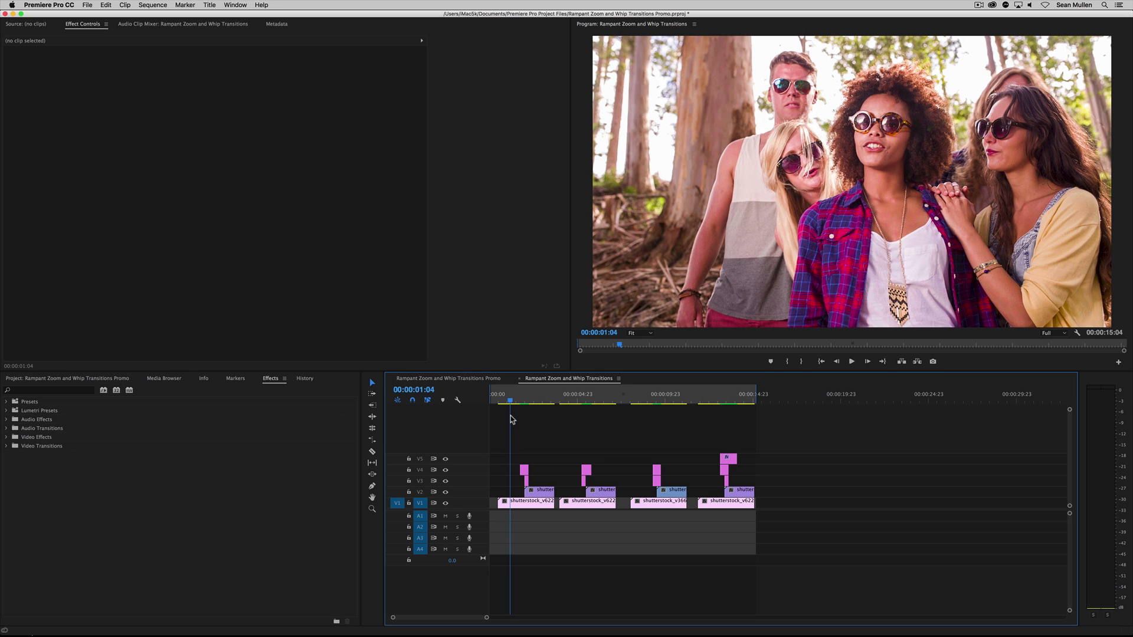
key("super+Tab")
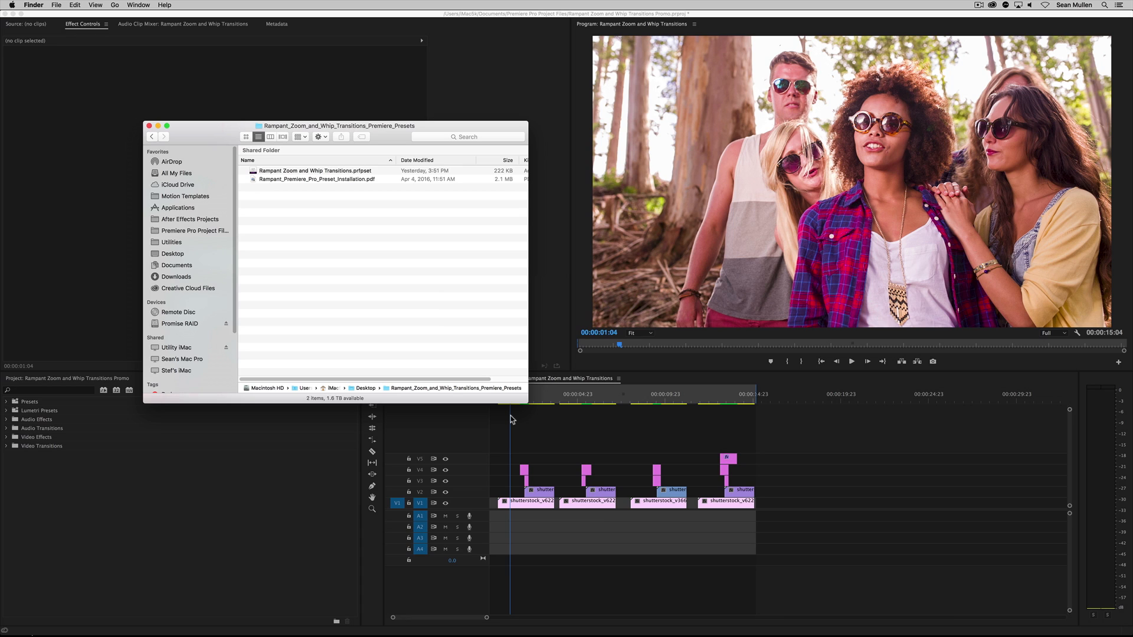
left_click(305, 243)
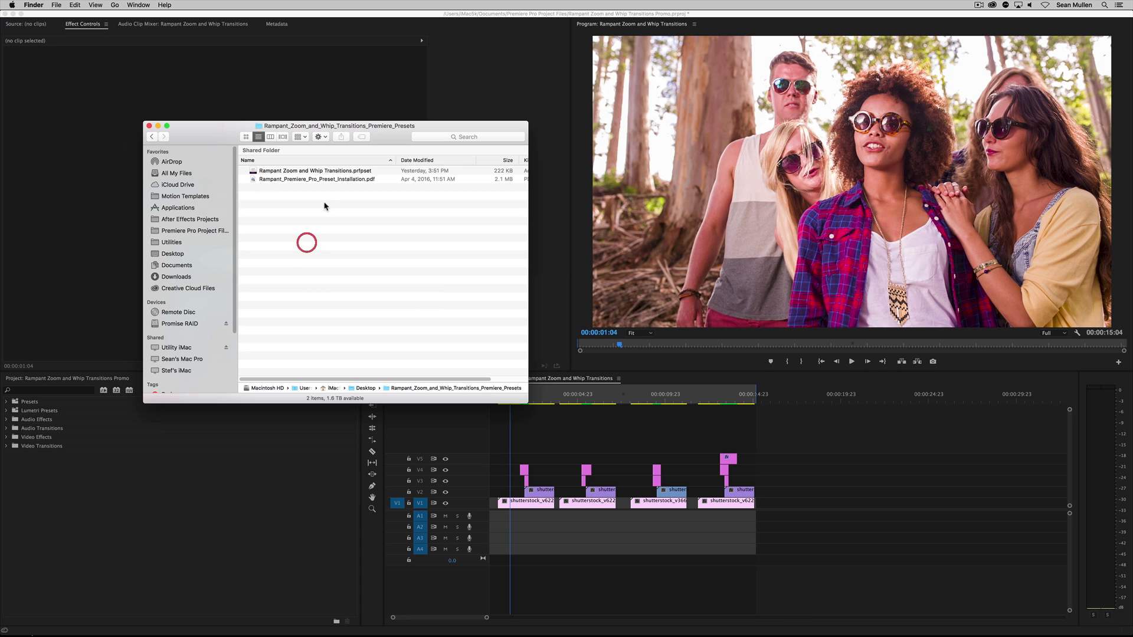
left_click(335, 173)
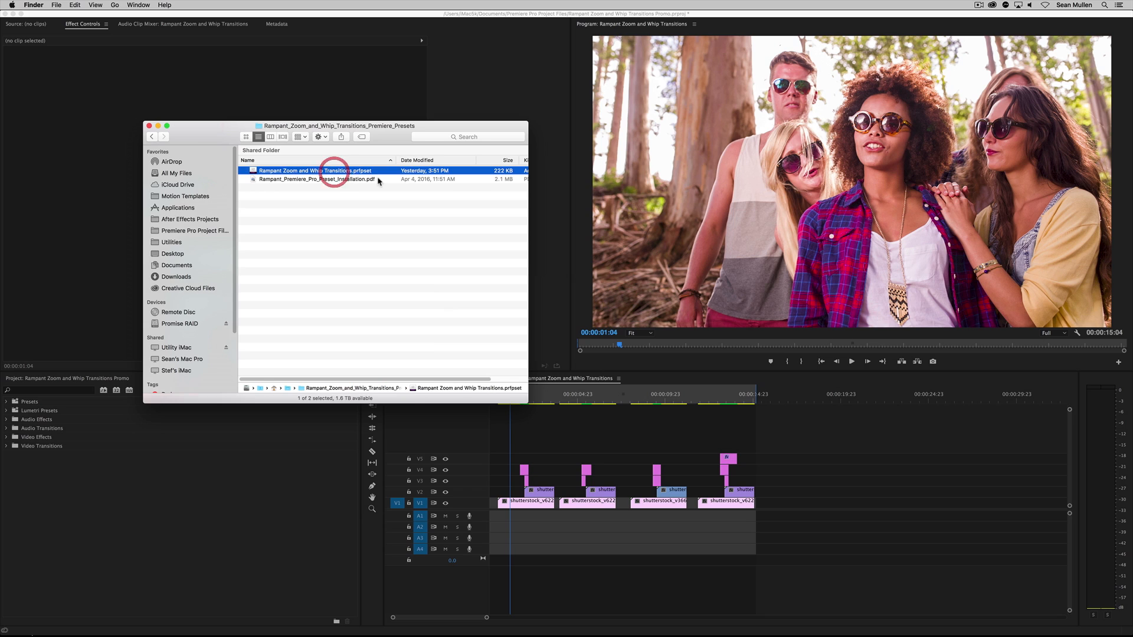
left_click(332, 179)
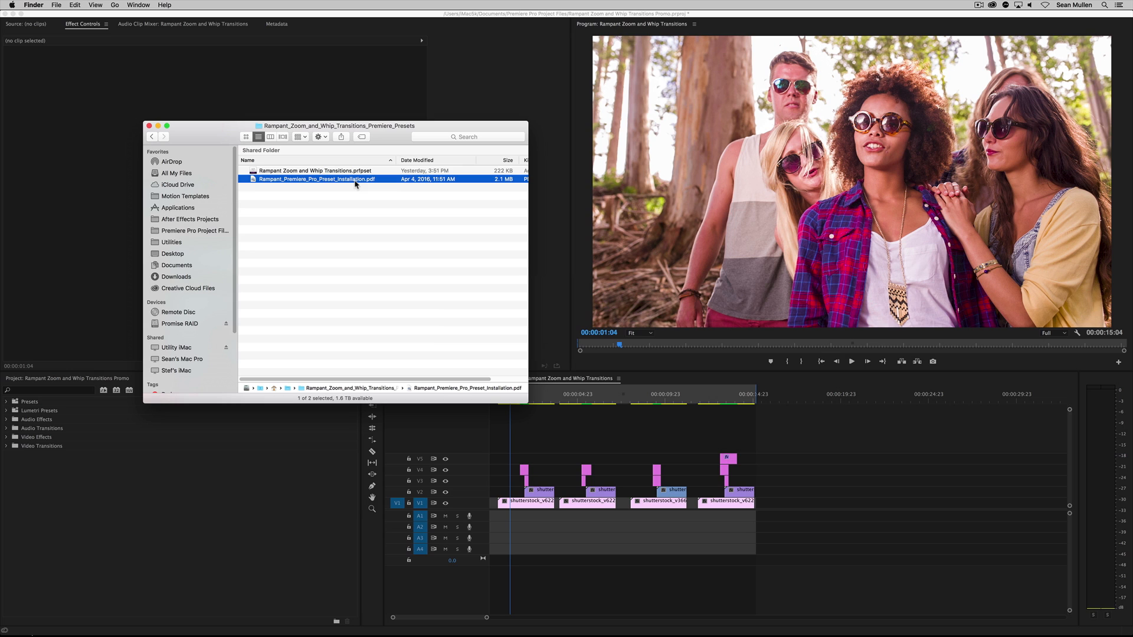
key("space")
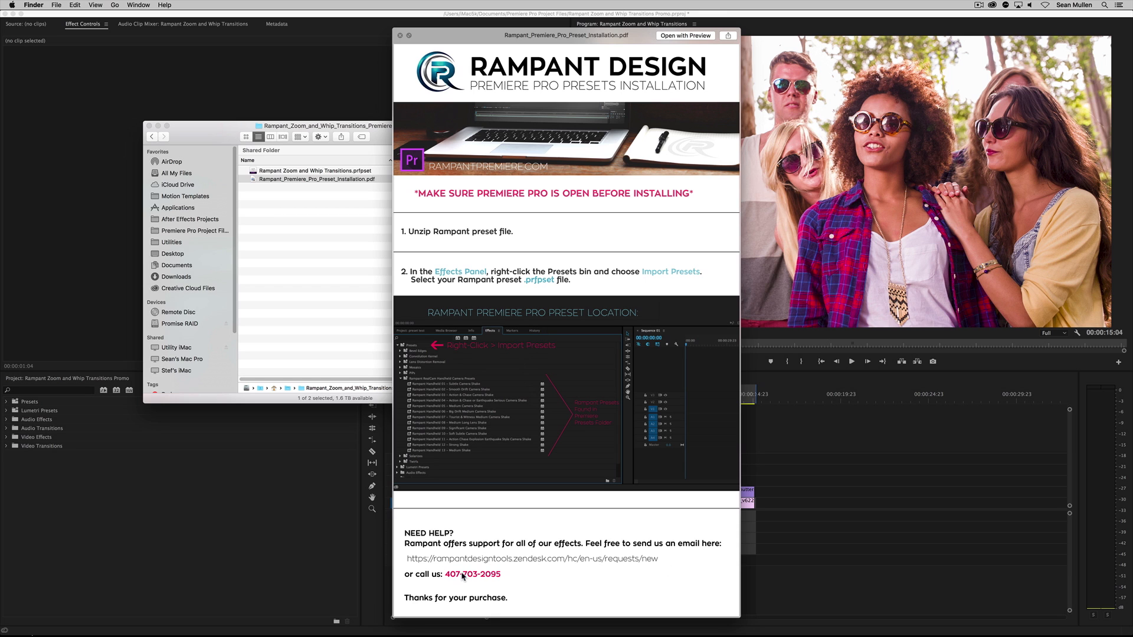
key("space")
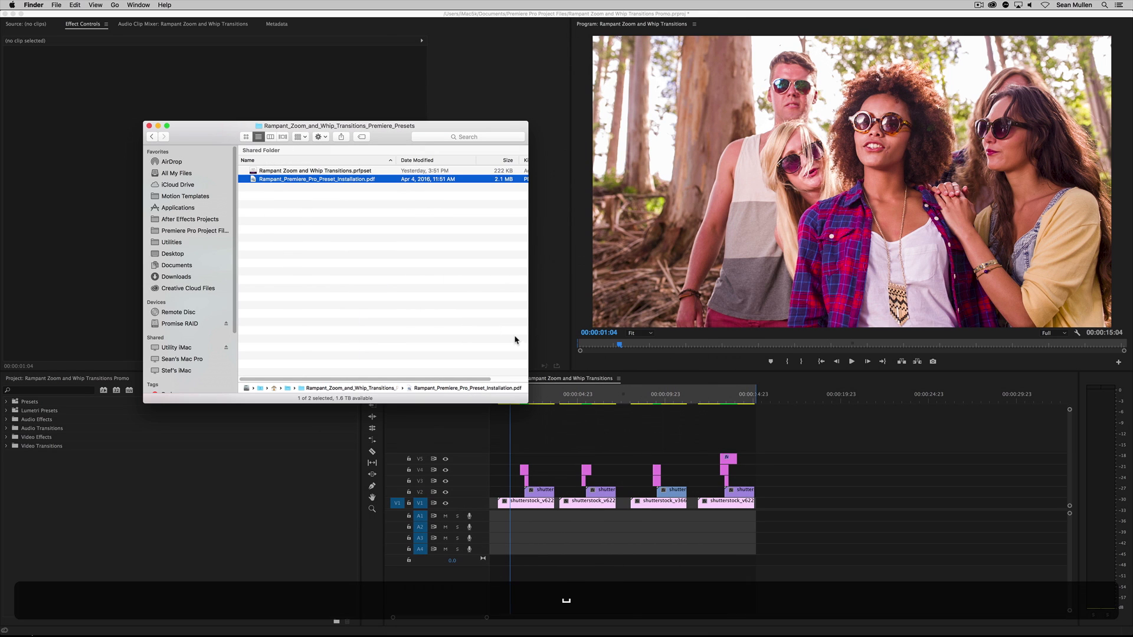
left_click(339, 171)
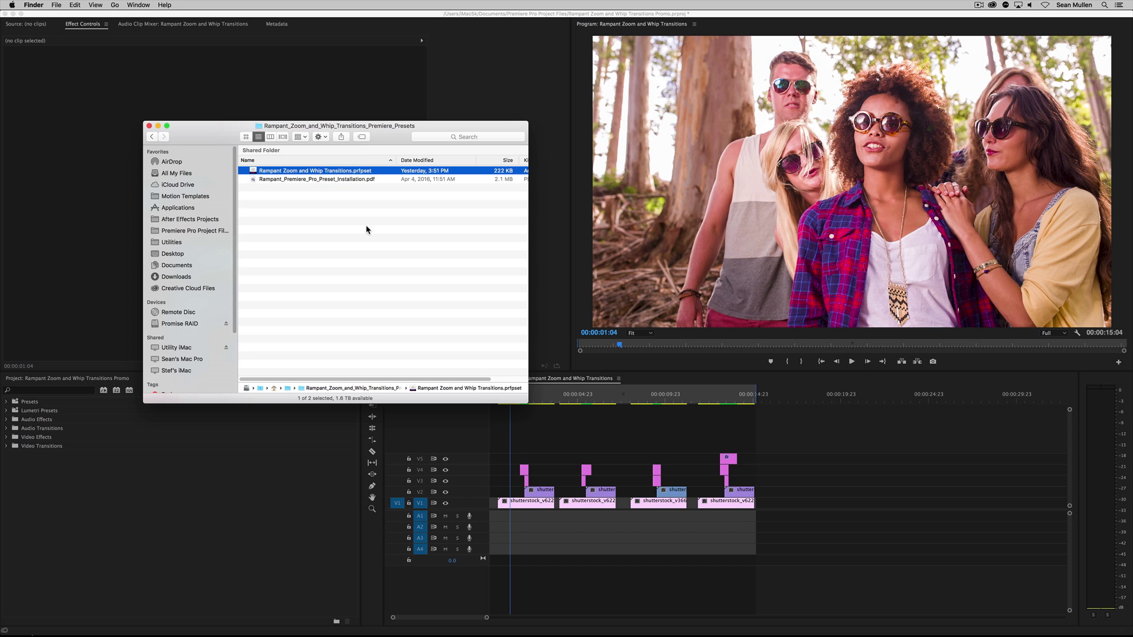
Return to Premiere Pro and import Rampant Zoom and Whip Transitions.prfpset into the Presets bin
key("super+Tab")
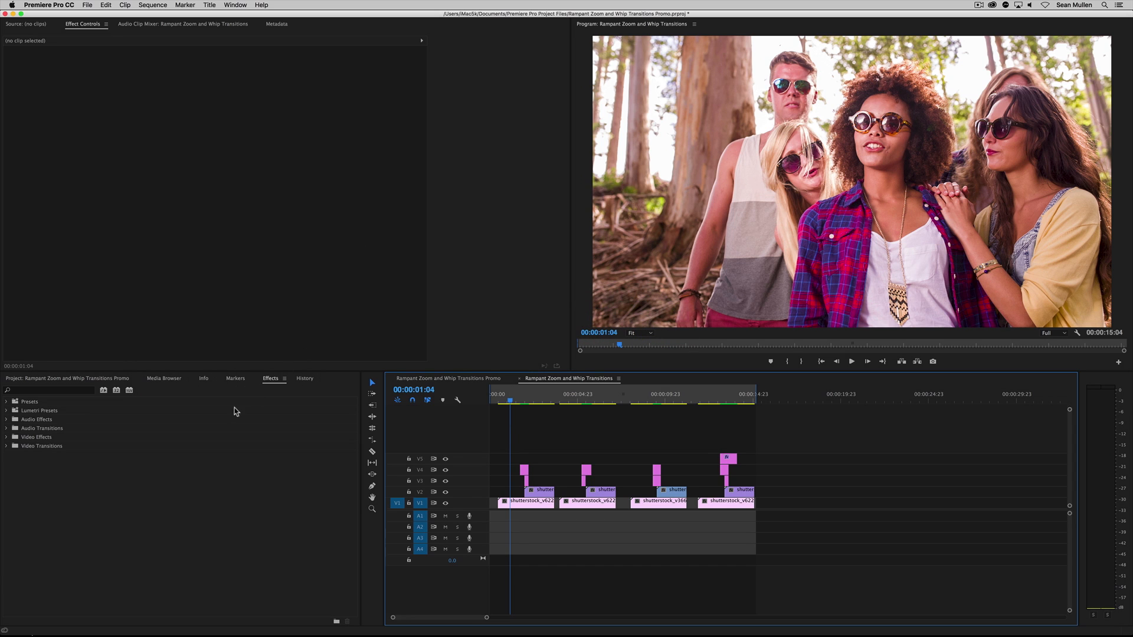
left_click(271, 381)
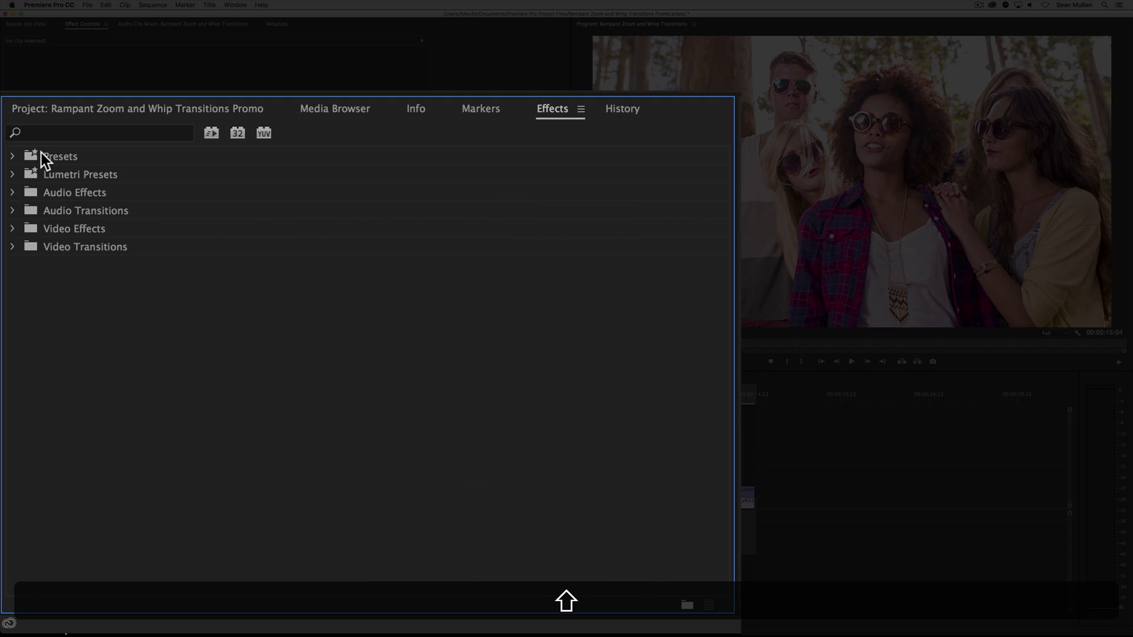
left_click(27, 402)
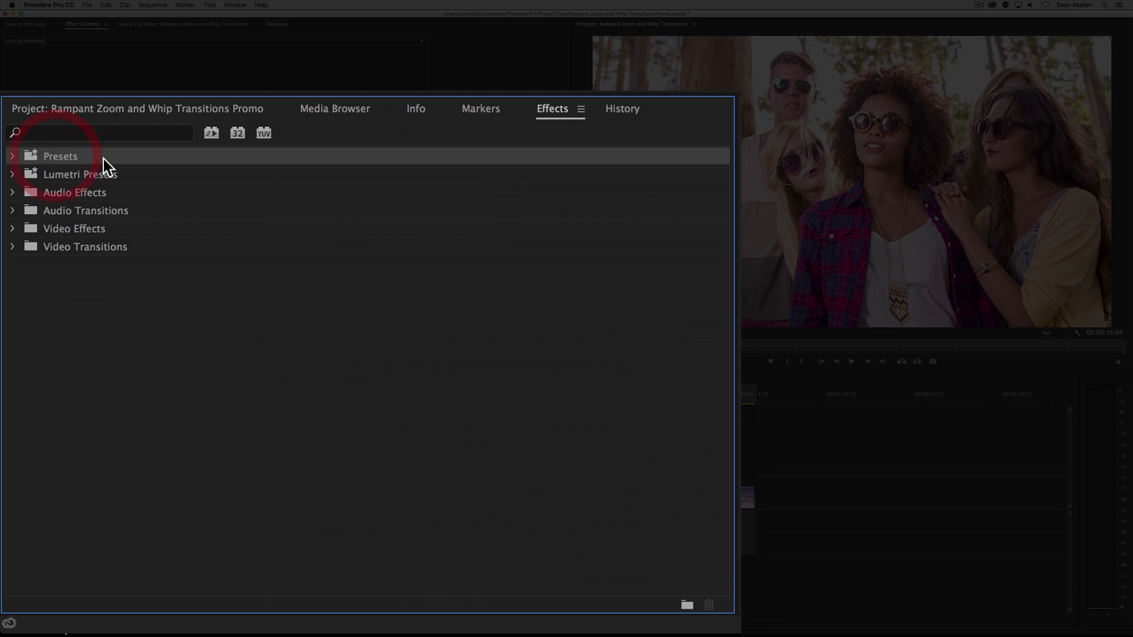
right_click(76, 156)
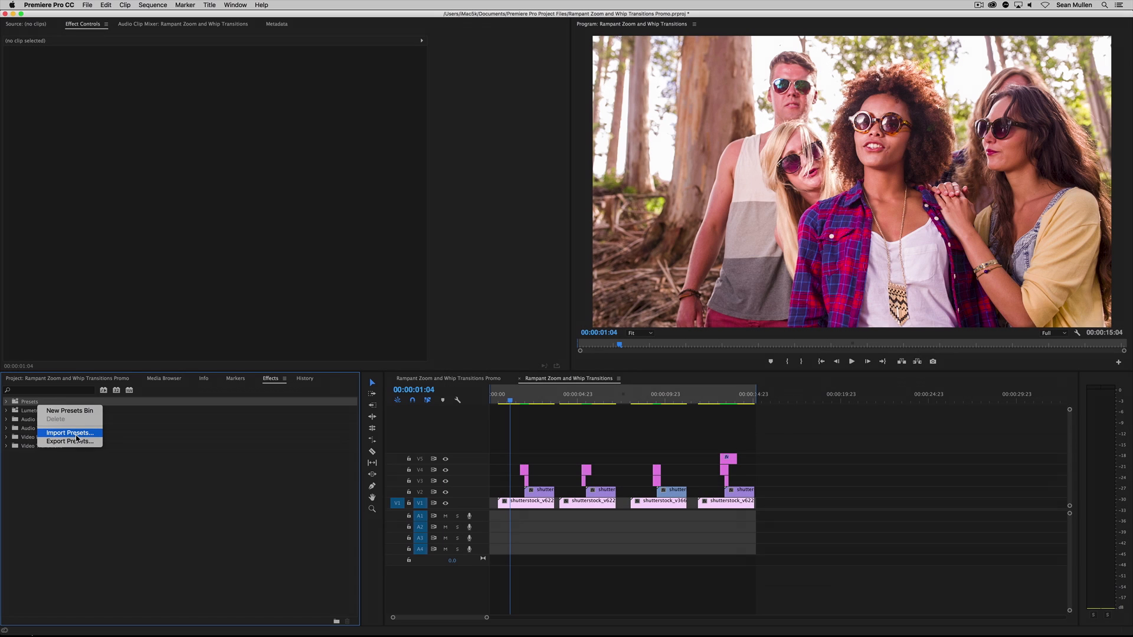
left_click(76, 434)
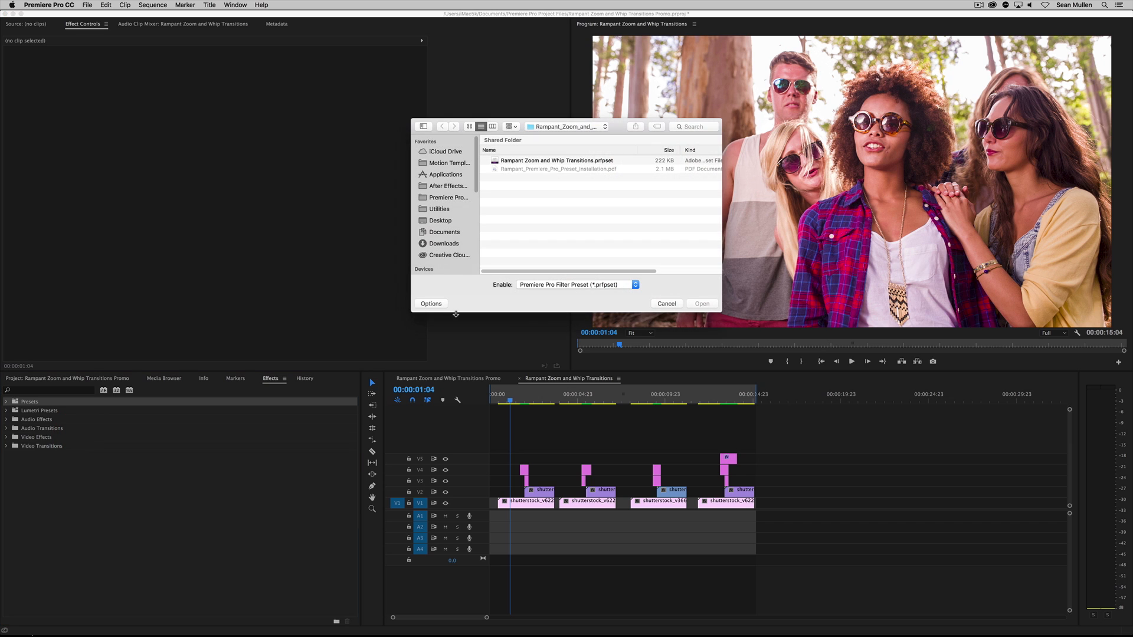
left_click(570, 164)
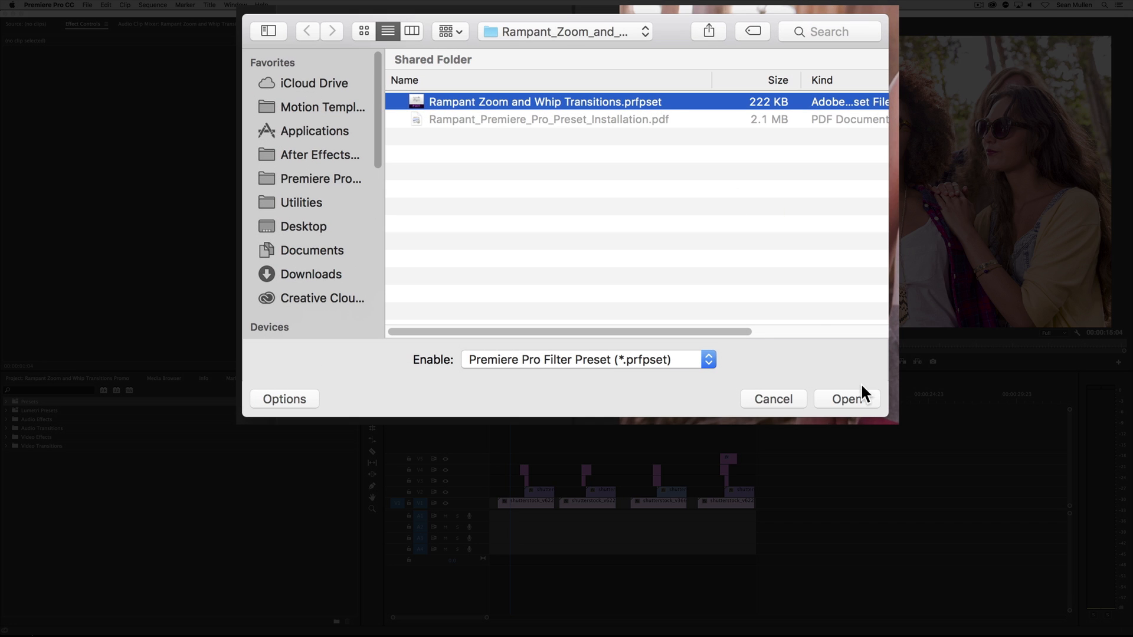
left_click(857, 398)
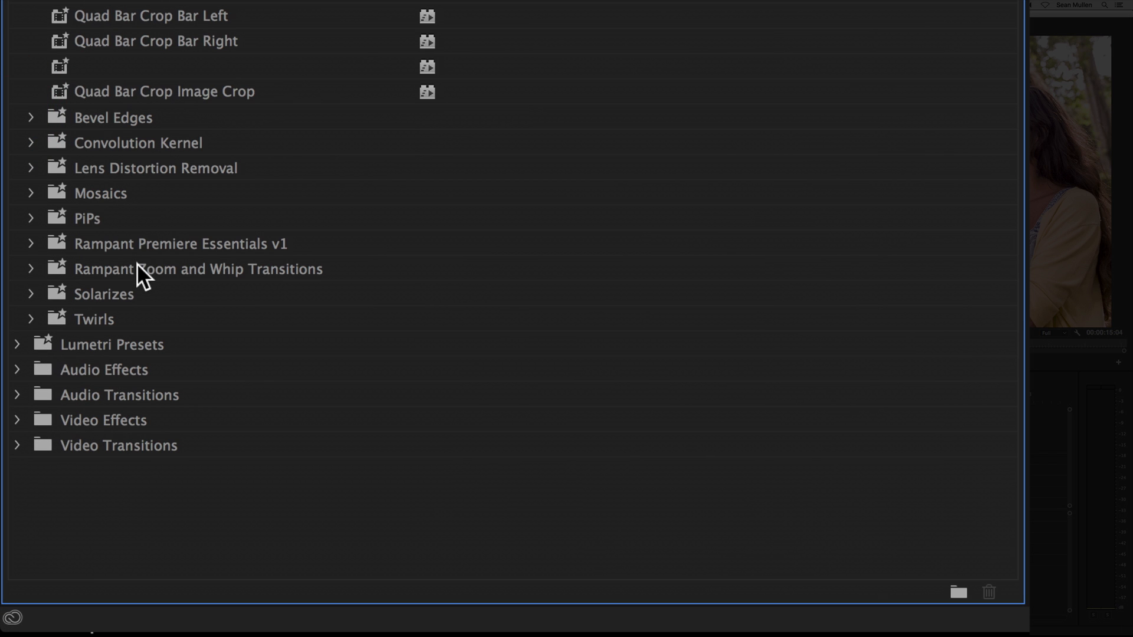
Expand the imported Rampant Zoom and Whip Transitions bin and examine its presets, including the Bonus Effects
left_click(137, 265)
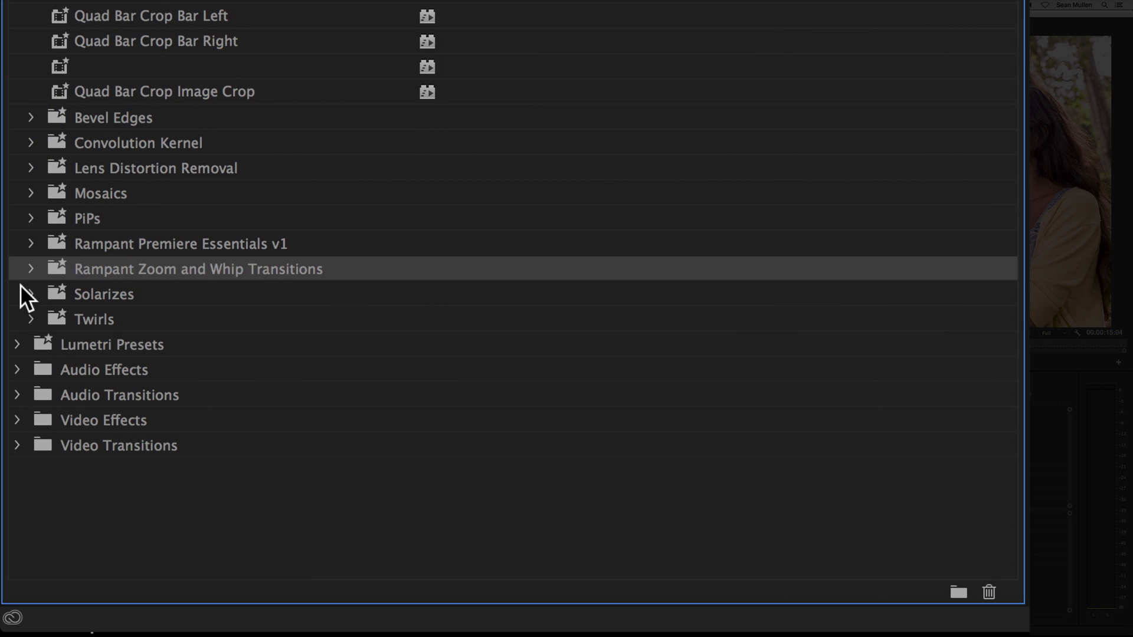
left_click(30, 268)
scroll(178, 292, "down", 3)
scroll(178, 291, "down", 5)
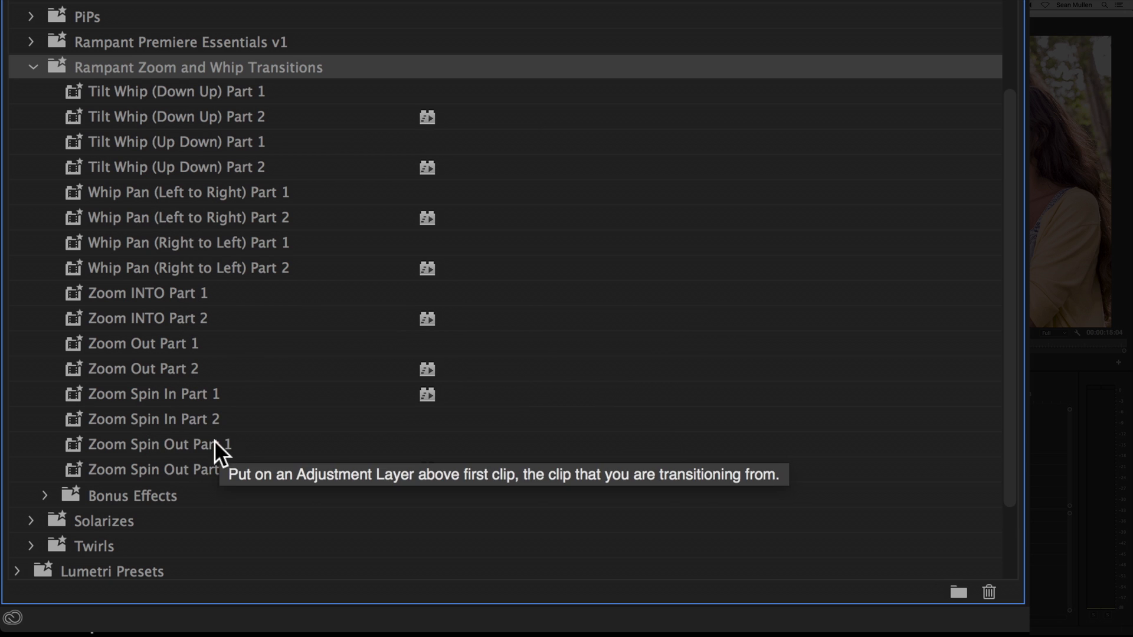
left_click(112, 498)
left_click(44, 494)
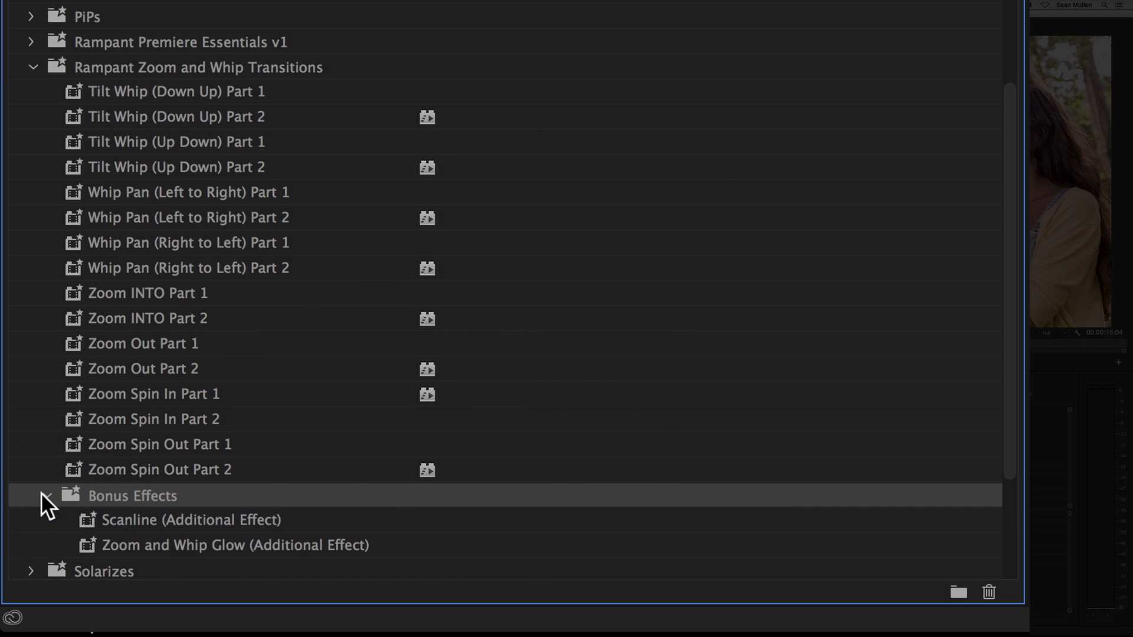
left_click(42, 492)
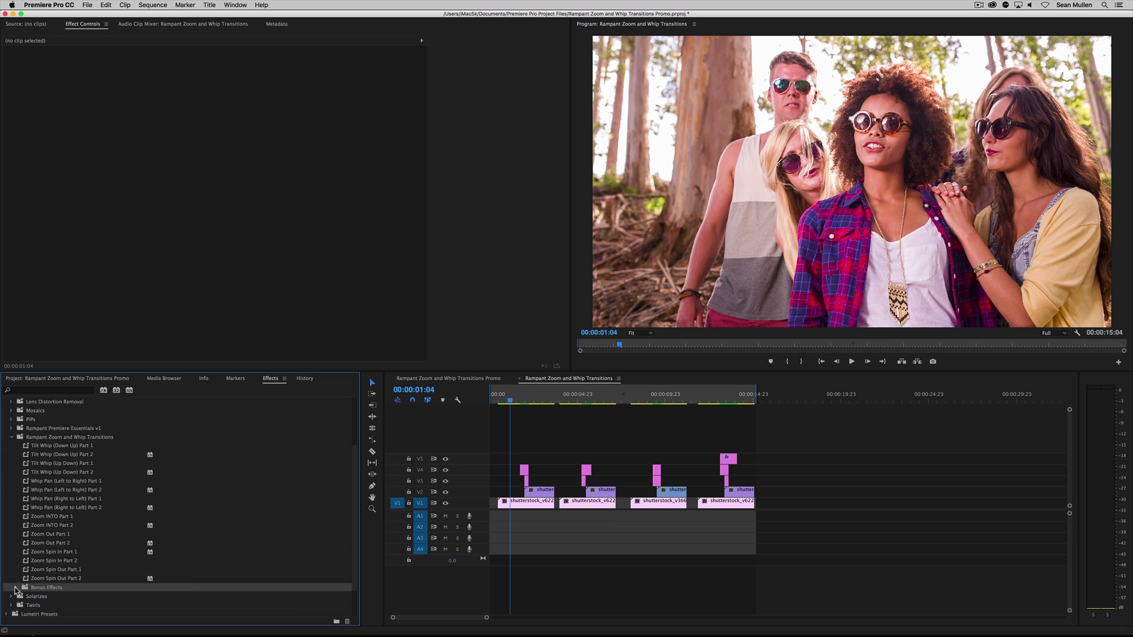
Duplicate the first overlapping pair of clips on V1 and V2 into the empty timeline area at about 00:00:20:06
left_click(526, 400)
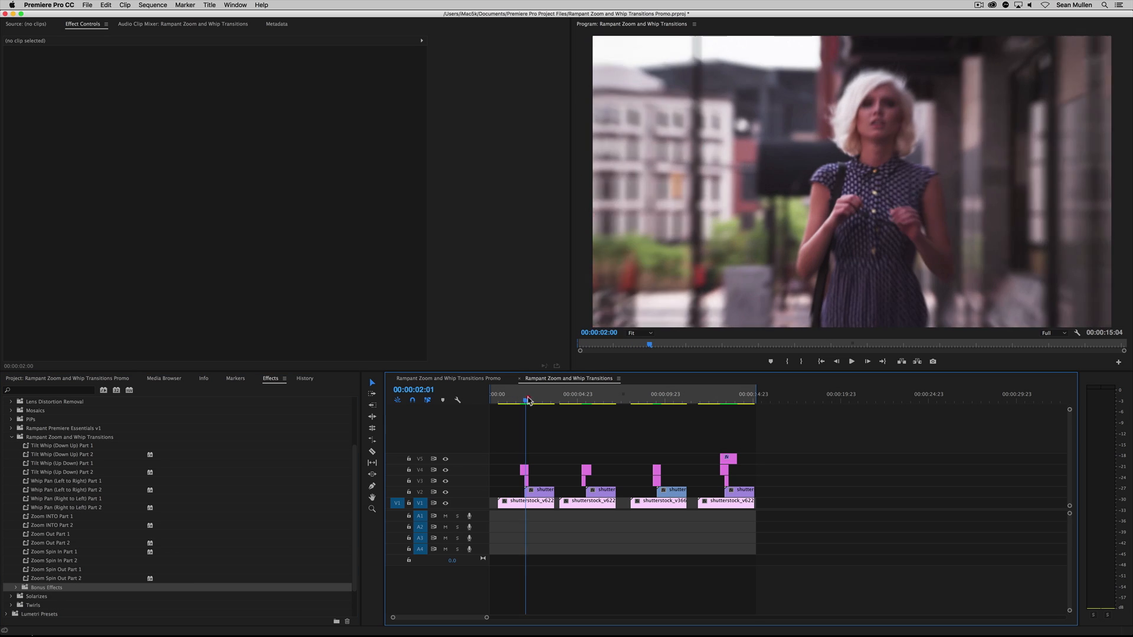
mouse_move(528, 400)
left_mouse_down()
mouse_move(516, 402)
mouse_move(528, 400)
left_mouse_up()
key("space")
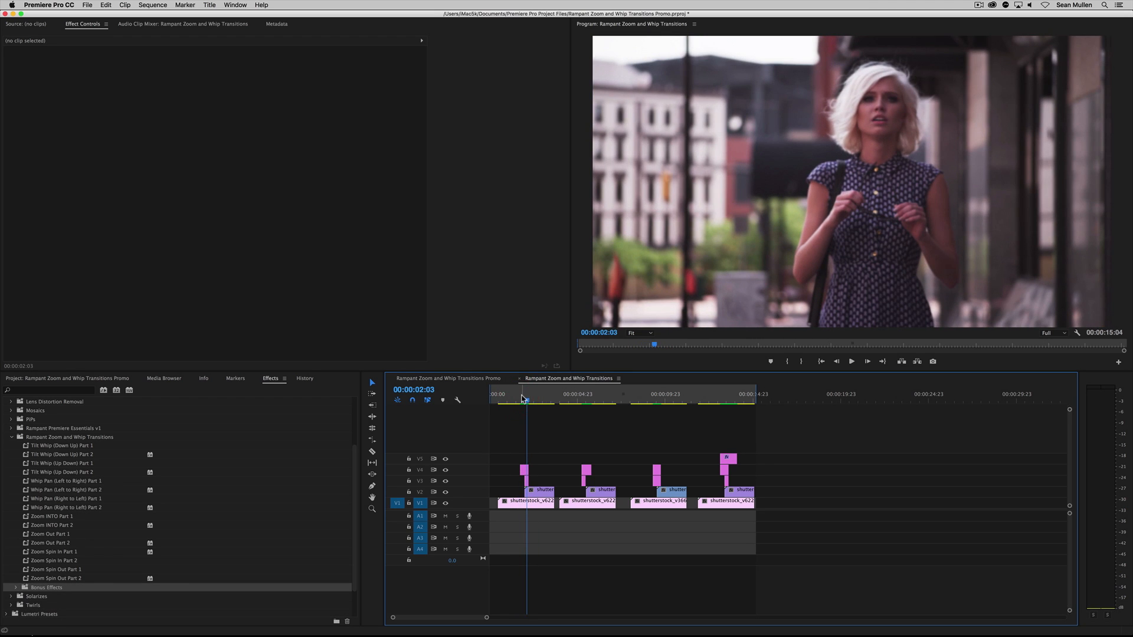
left_click_drag(514, 492, 889, 504)
key("alt")
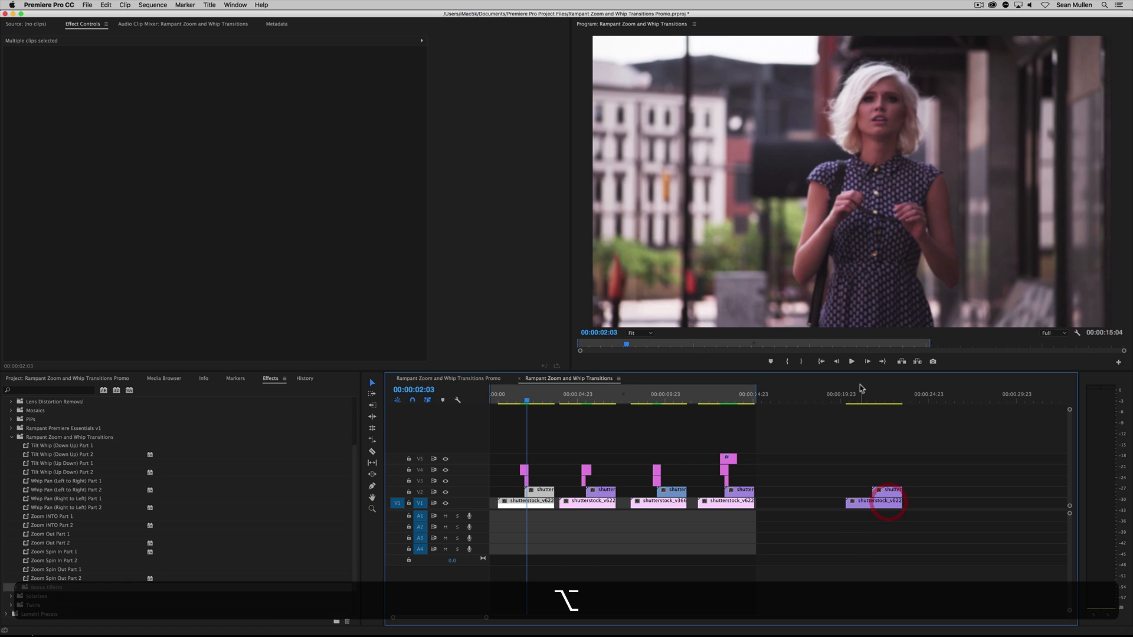
Mark an In point at 00:00:20:06 and an Out point shortly after the end of the duplicated clips
left_click_drag(862, 393, 846, 391)
key("i")
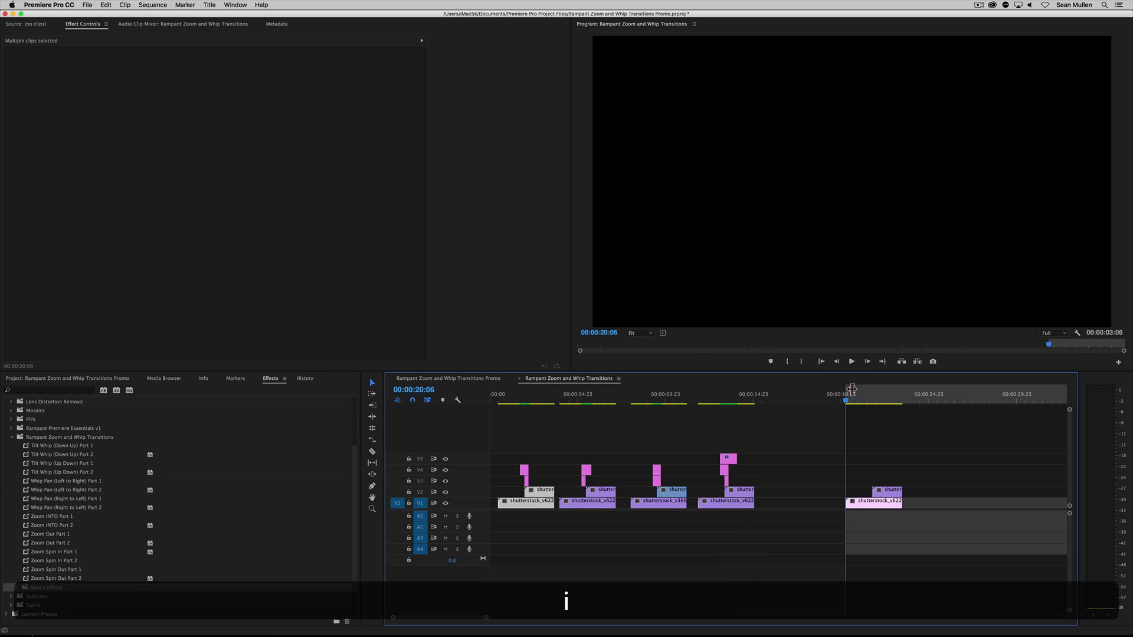
left_click_drag(923, 396, 858, 394)
key("o")
Enable looped playback, play the marked range, and move its Out point back to the end of the duplicated clips
left_click(1077, 333)
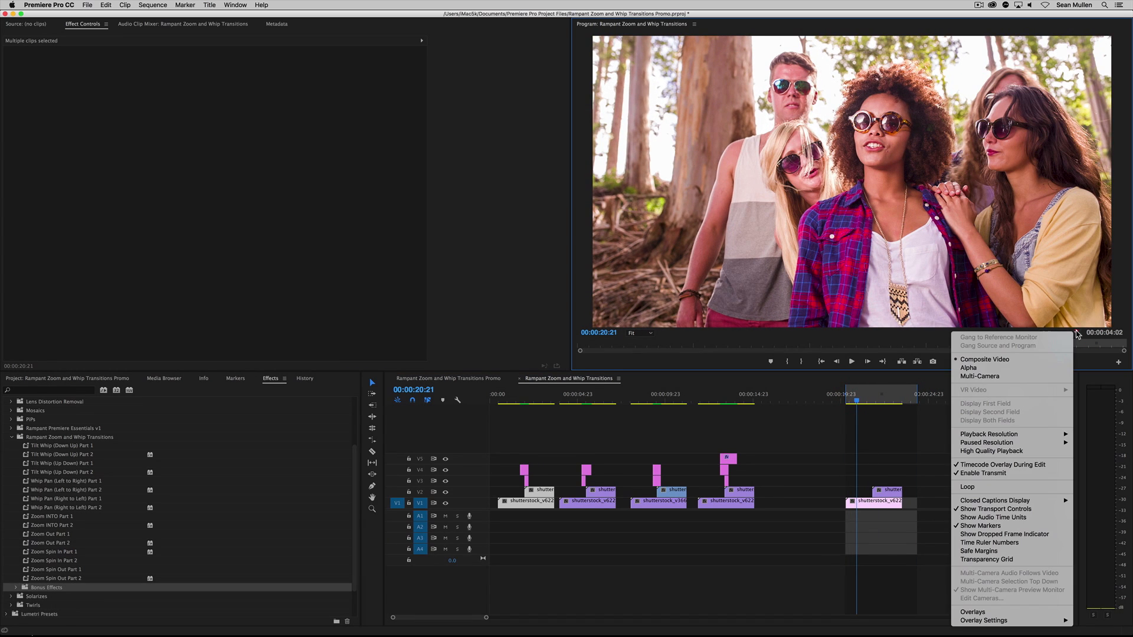
left_click(988, 488)
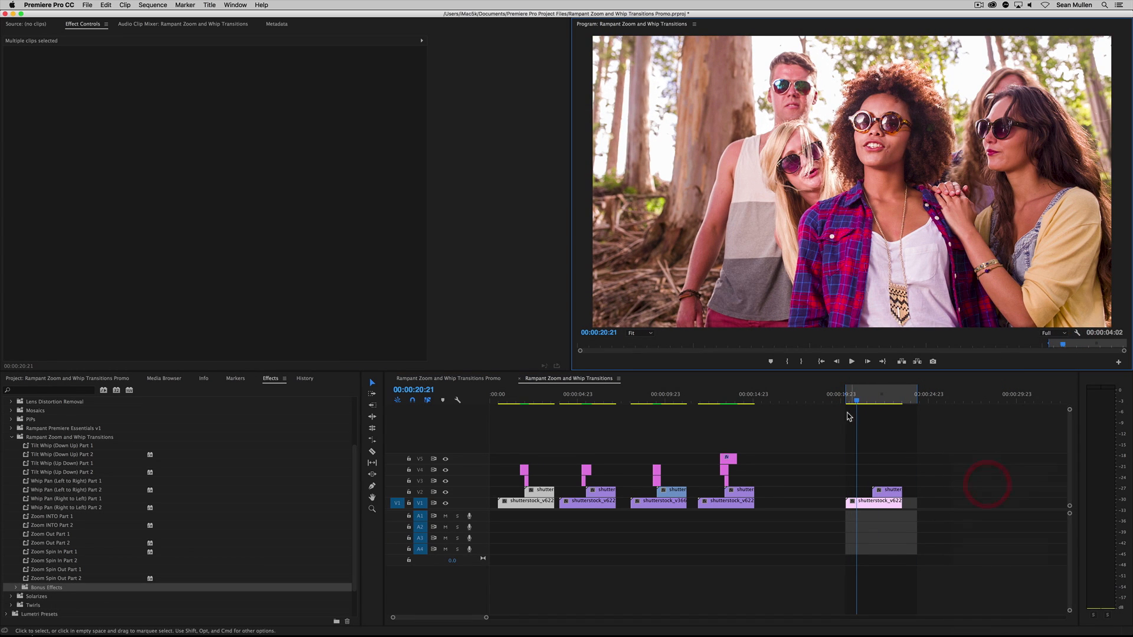
left_click(847, 413)
key("space")
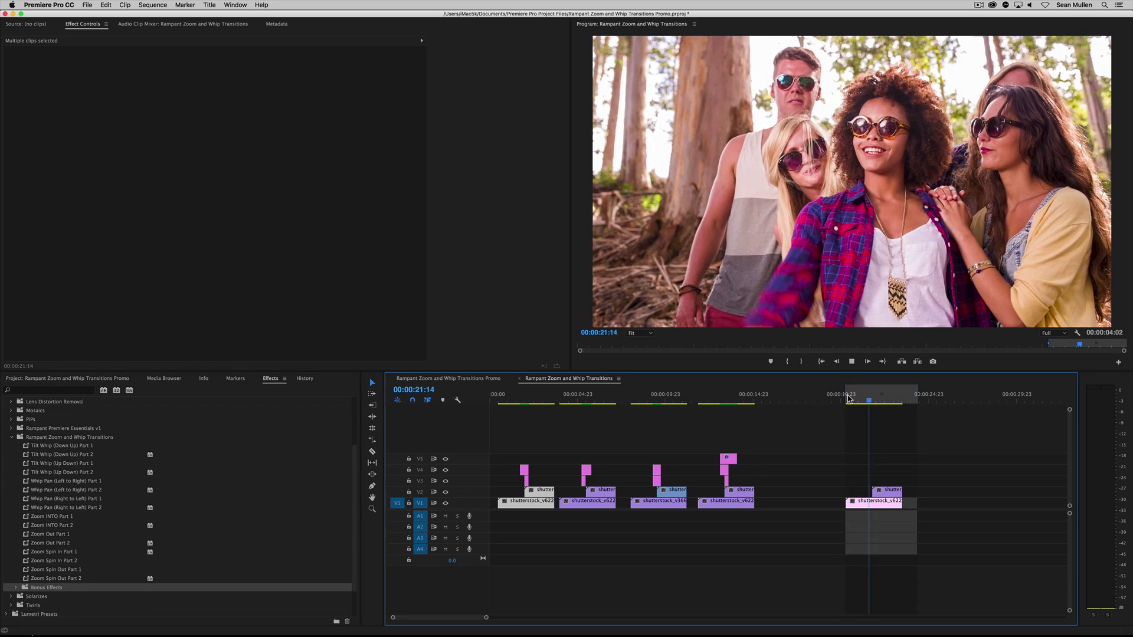
key("space")
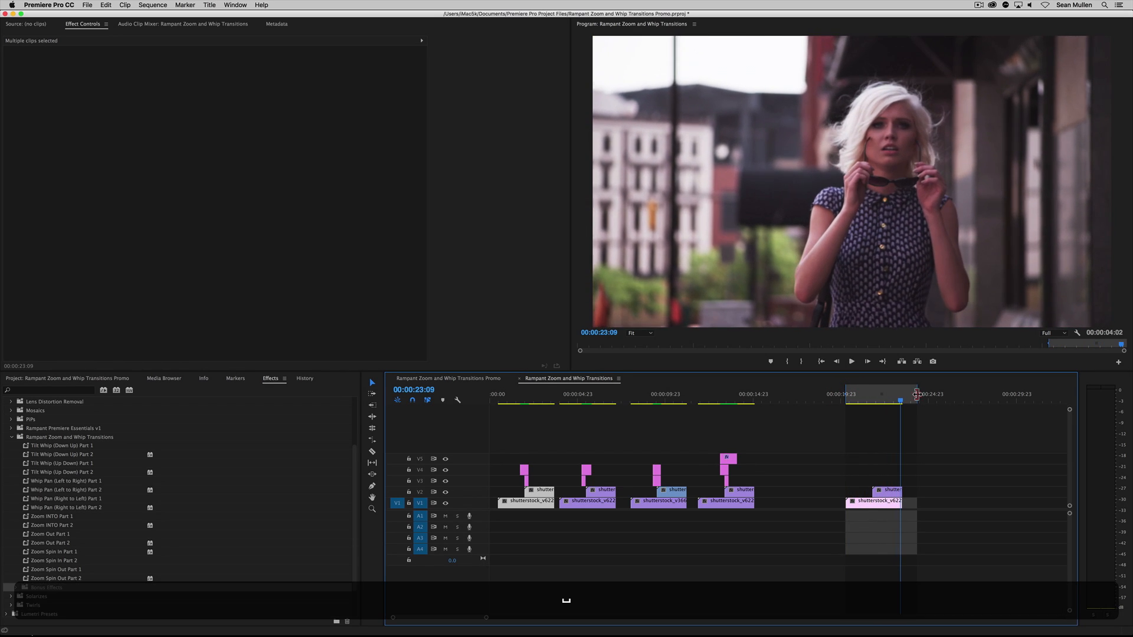
left_click_drag(917, 394, 901, 394)
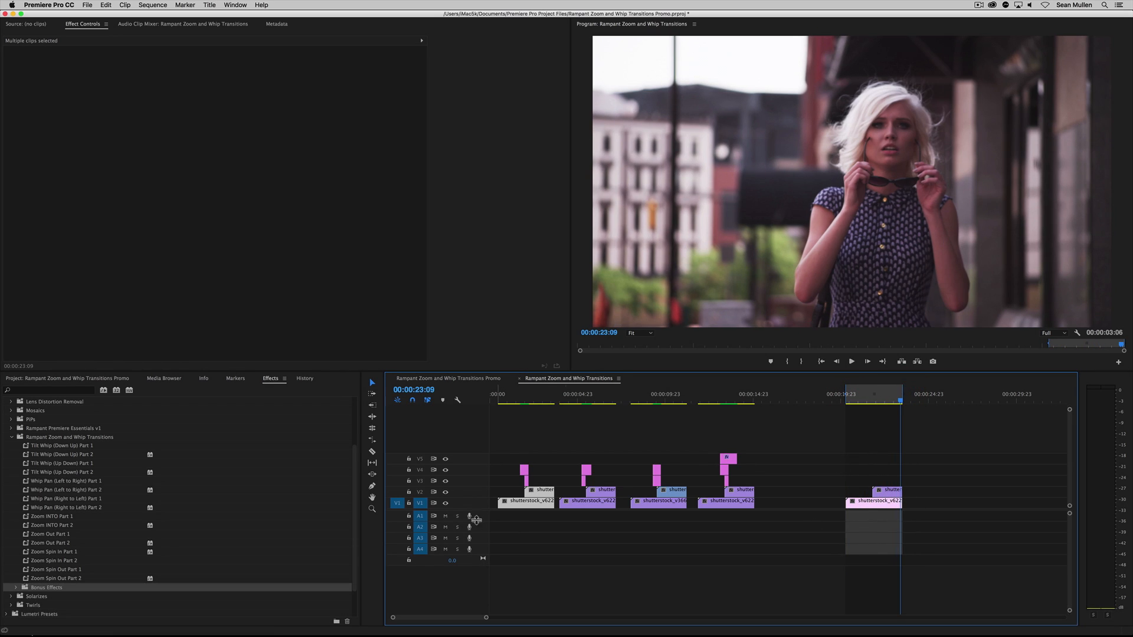
Place shutterstock_v8755669.mp4 on V1 and shutterstock_v6390314.mov overlapping it on V2 after the duplicated pair, and delete both
left_click(37, 378)
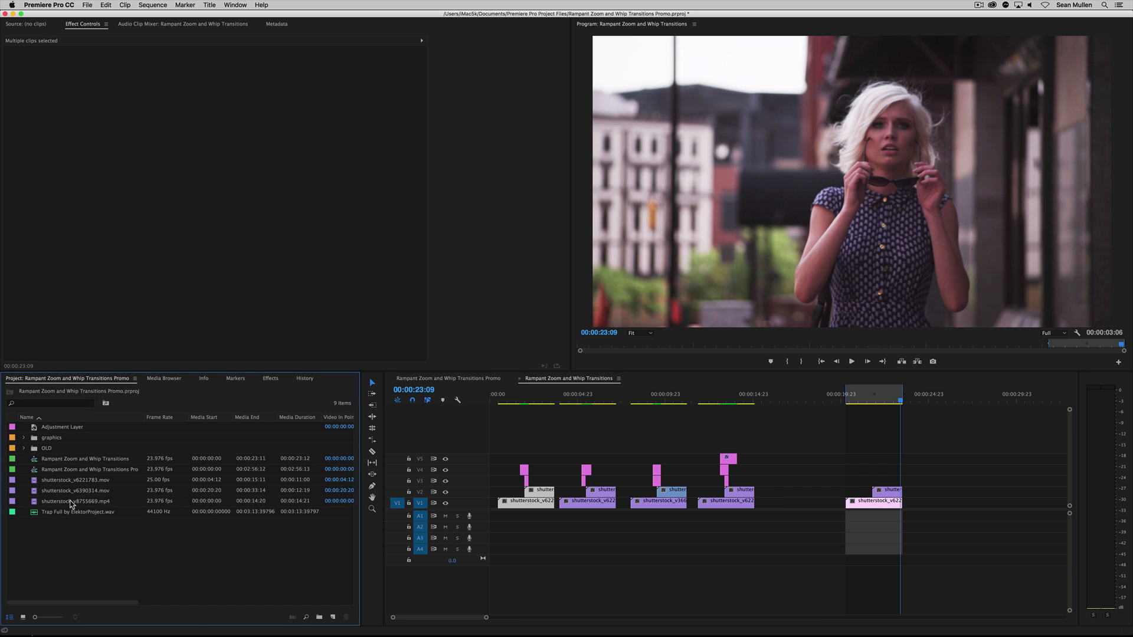
left_click_drag(72, 501, 949, 506)
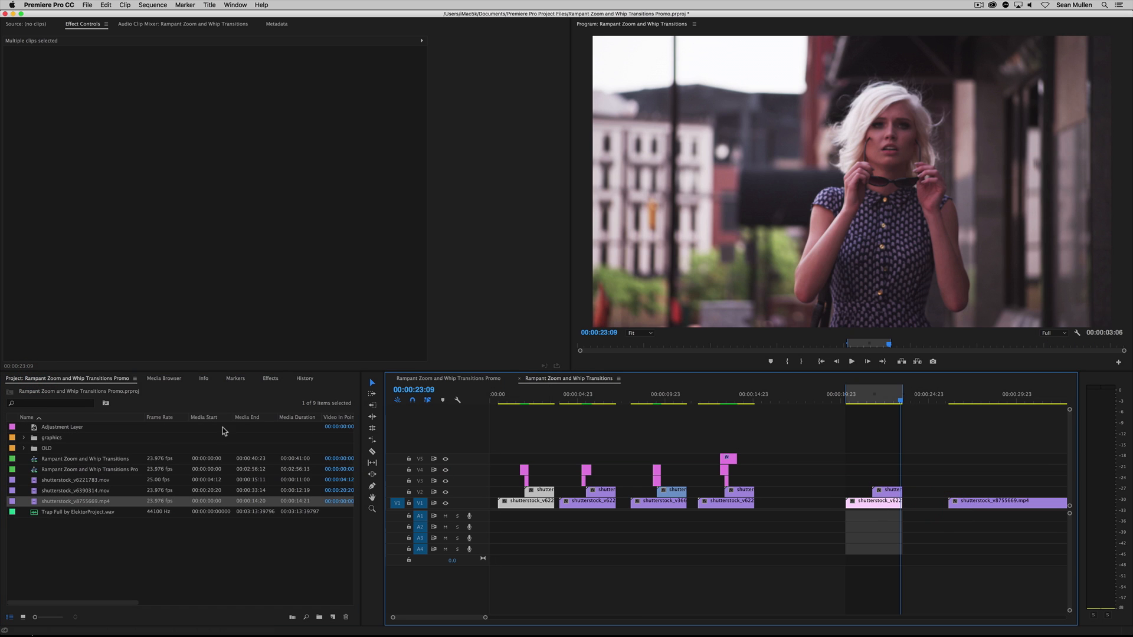
left_click_drag(75, 491, 1001, 491)
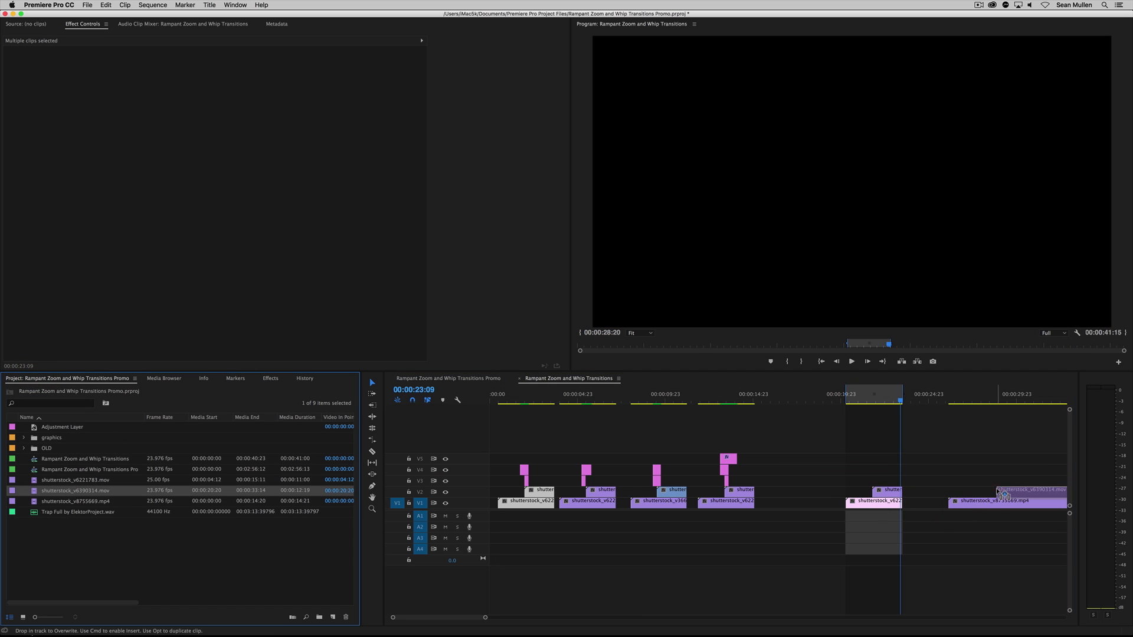
left_click_drag(983, 399, 1005, 398)
left_click(967, 466)
left_click_drag(1023, 502, 1036, 524)
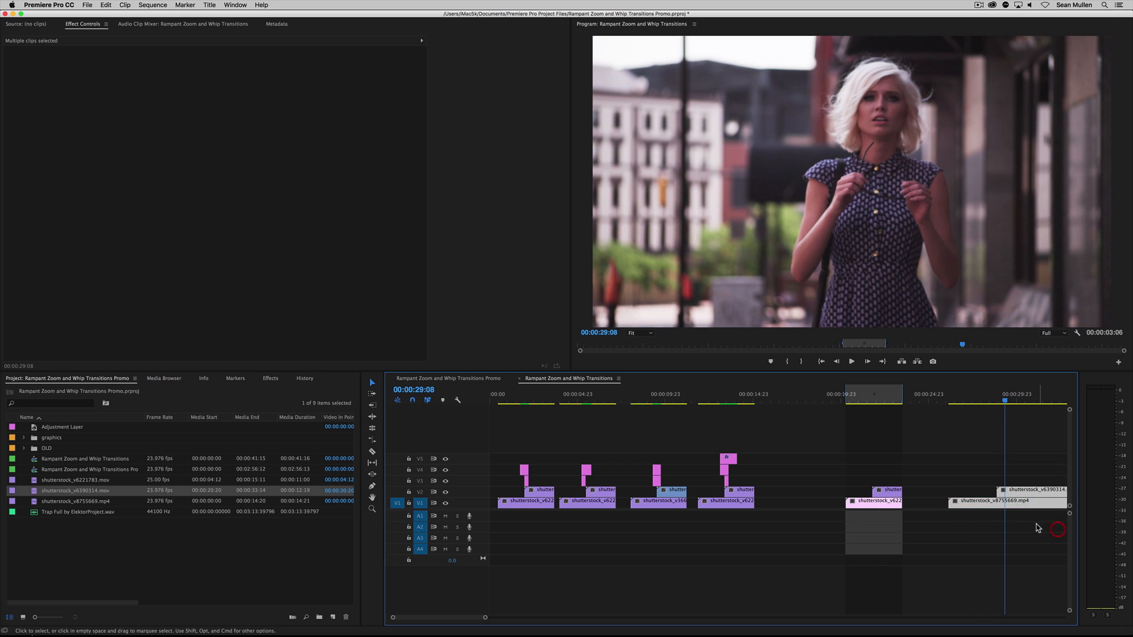
key("BackSpace")
Play the duplicated pair across its cut and stop on the second clip at 00:00:22:05
left_click(862, 401)
key("space")
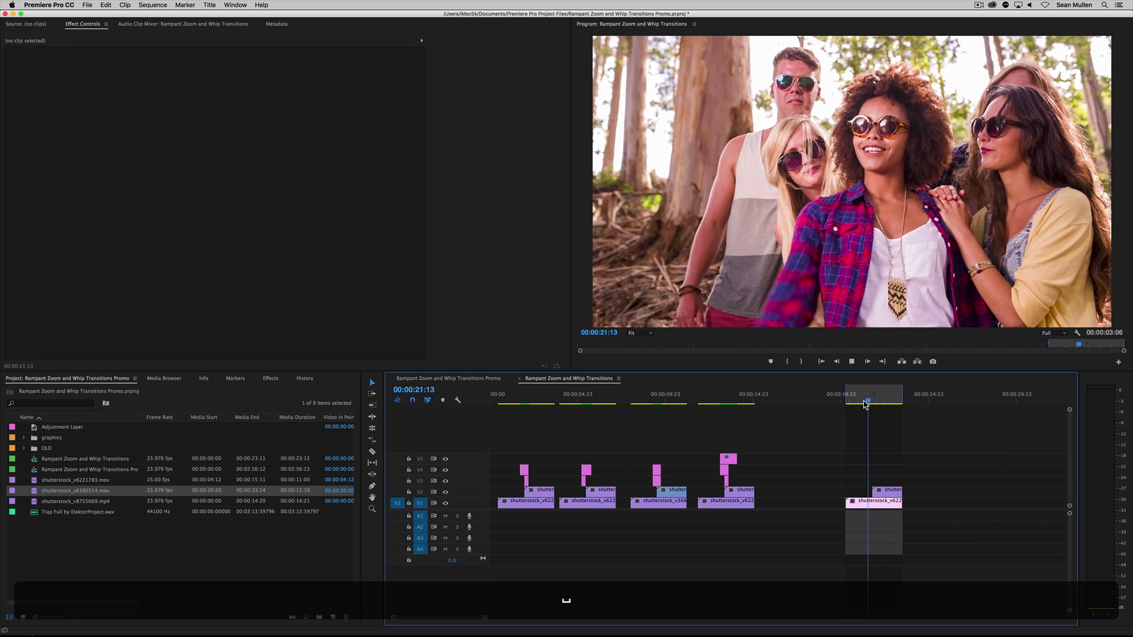
key("space")
key("space")
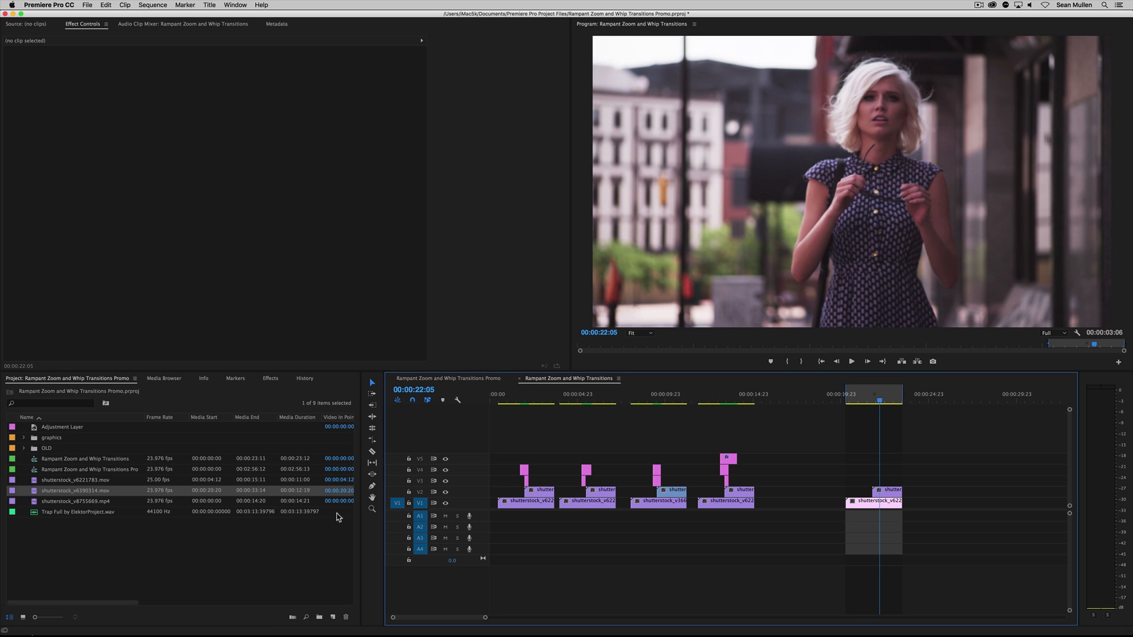
Create a new adjustment layer in the project with the default video settings
left_click(229, 558)
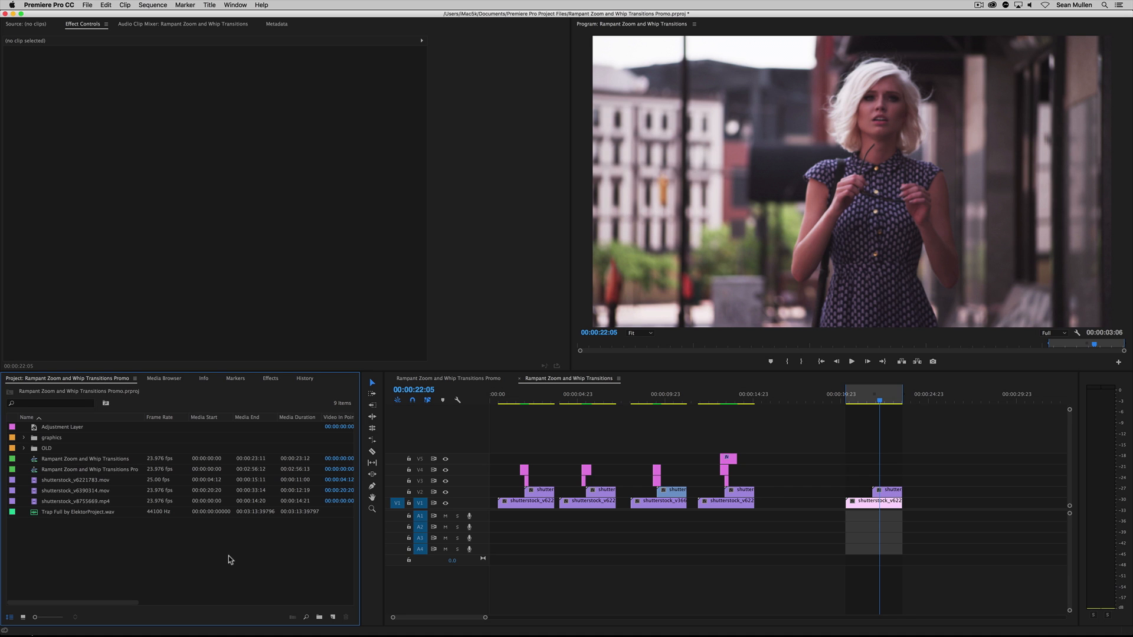
left_click(87, 5)
left_click(86, 6)
left_click(87, 5)
mouse_move(97, 14)
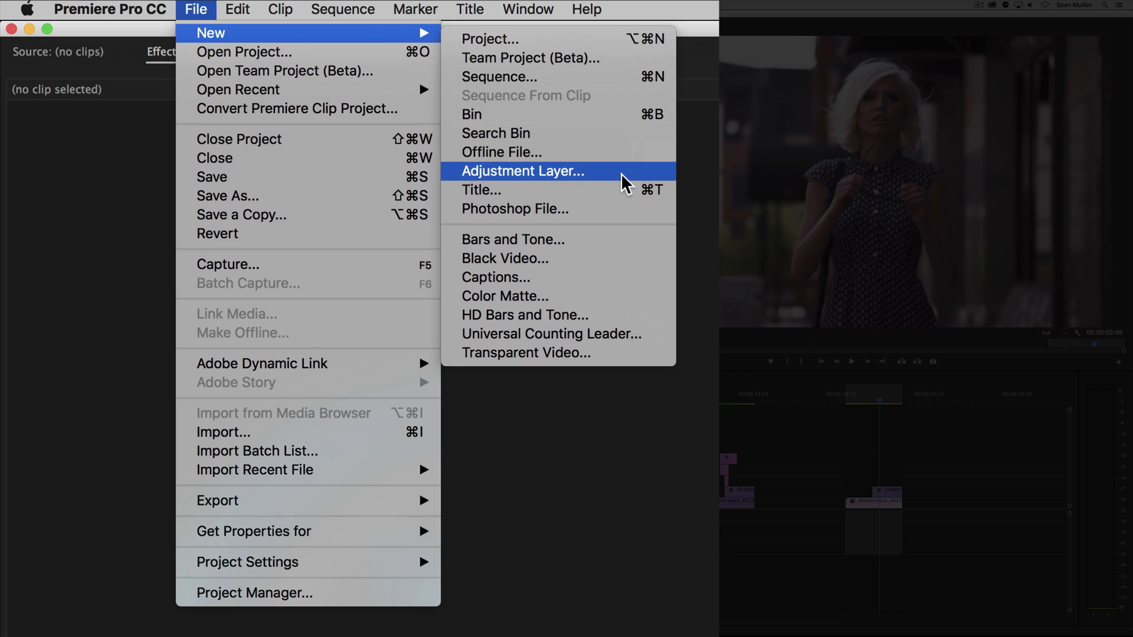
left_click(621, 175)
left_click(625, 357)
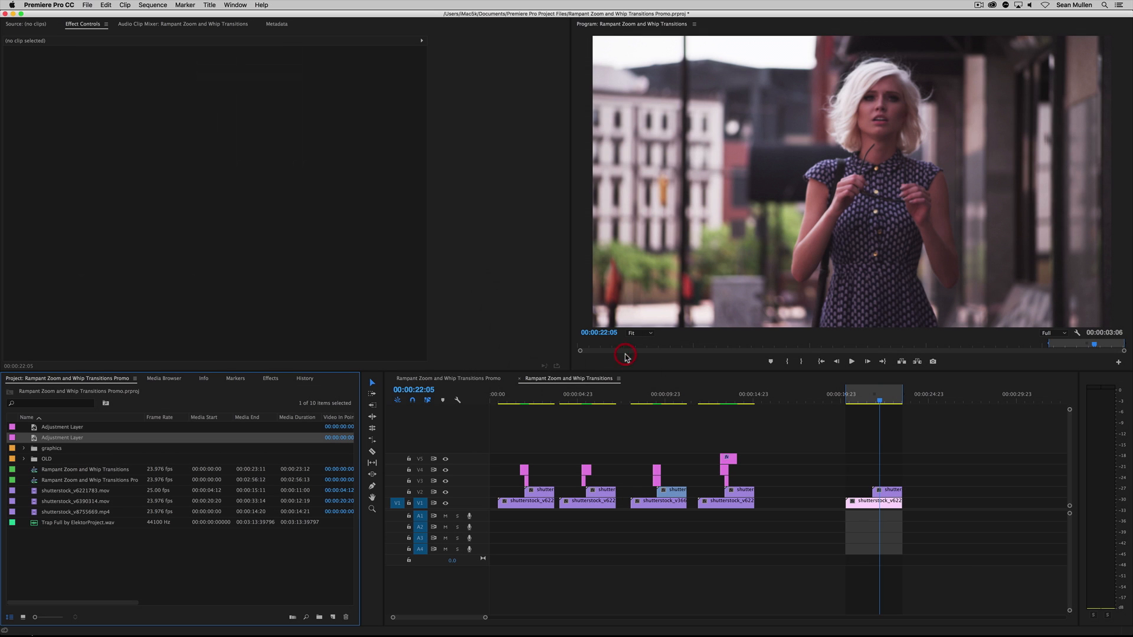
Rename the new adjustment layer as THIS IS MY ADJUSTMENT LAYER
left_click(52, 438)
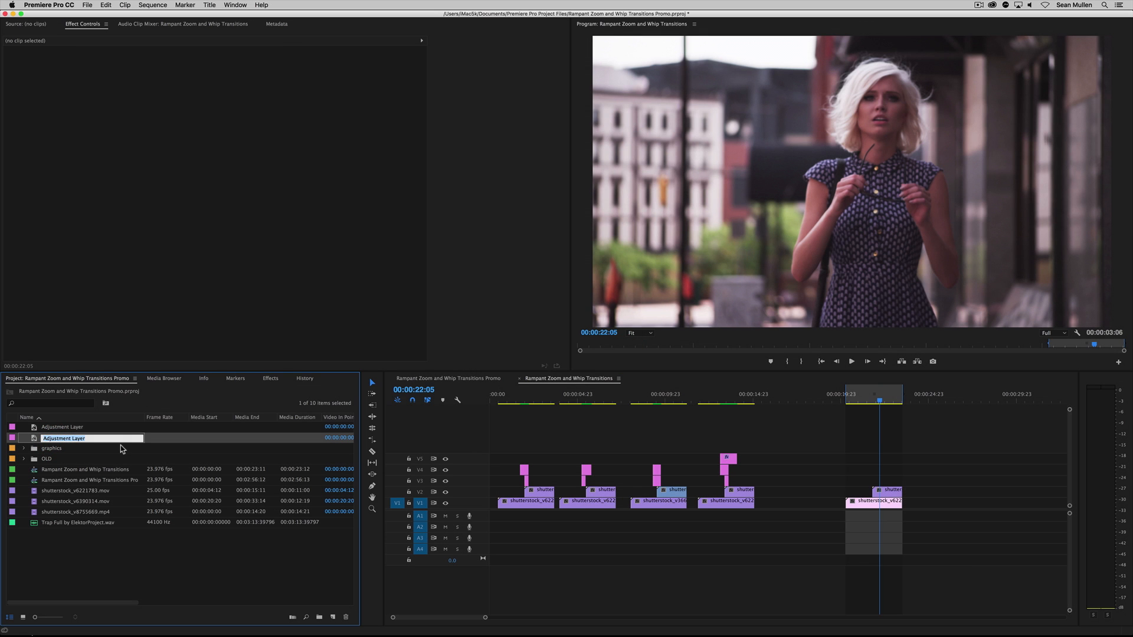
type("THIS US")
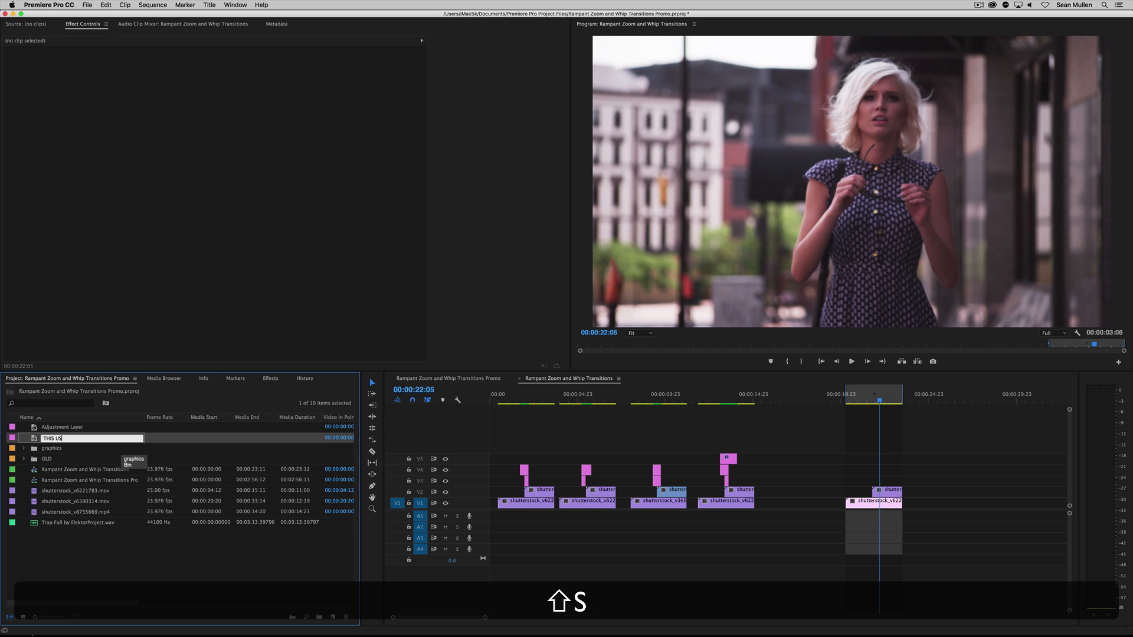
key("BackSpace")
key("BackSpace")
type("IS")
type("Y ADJUSTMENT LAYER")
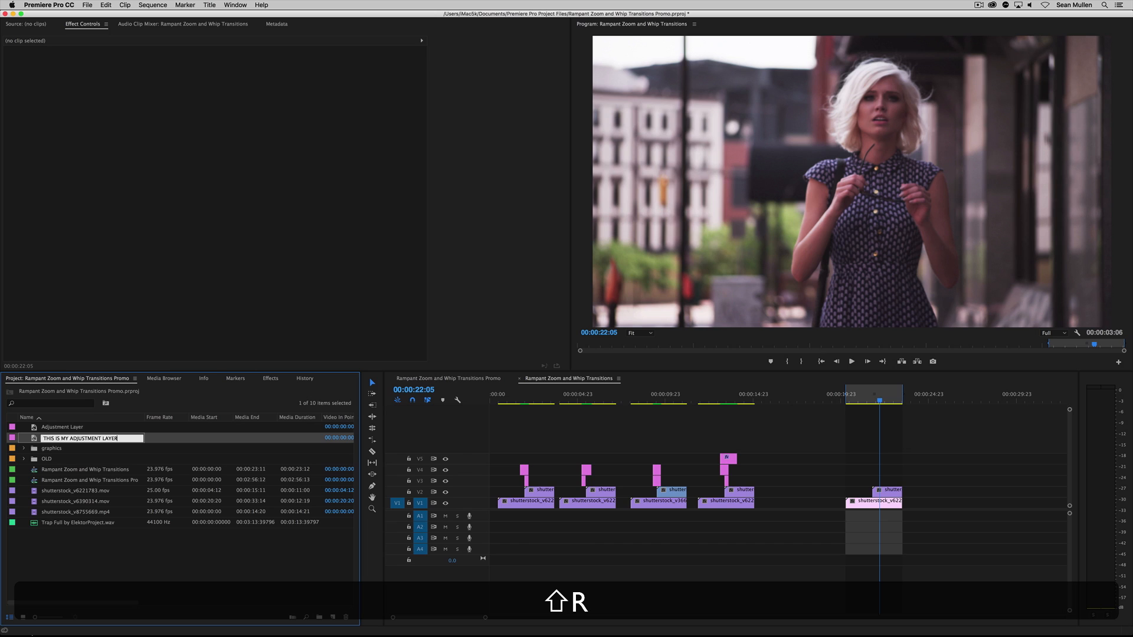
key("shift+Return")
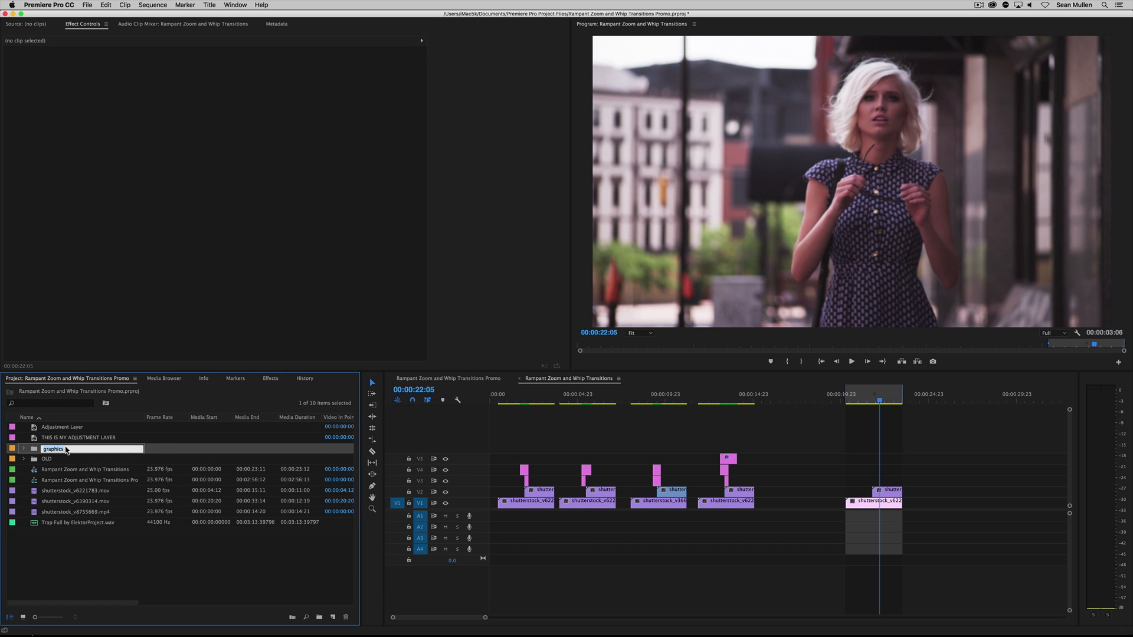
left_click(94, 552)
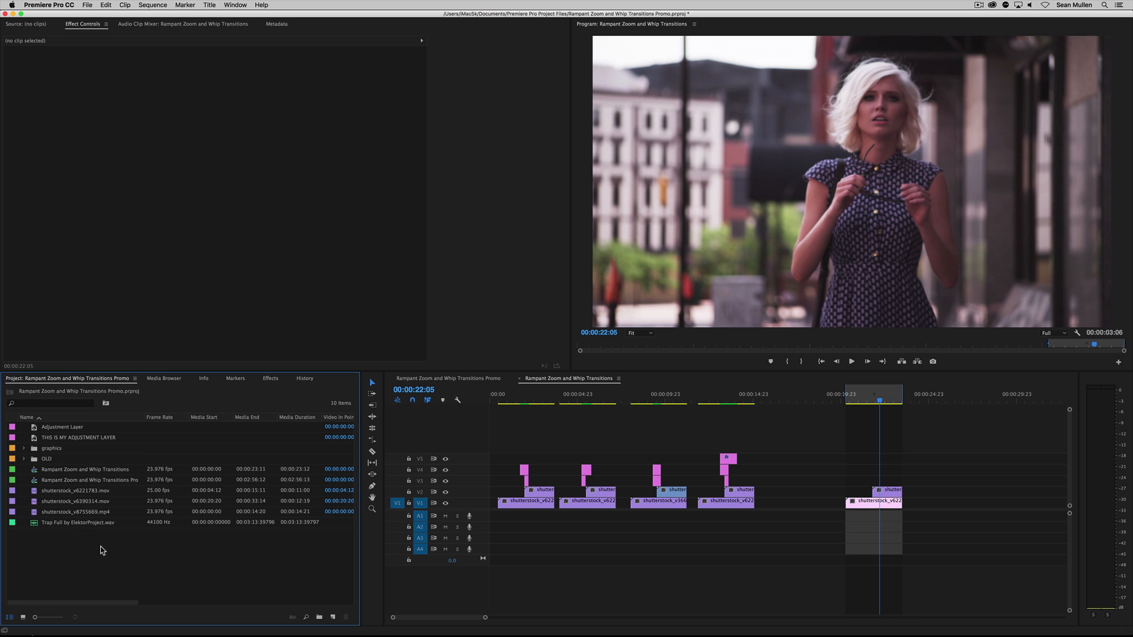
Place THIS IS MY ADJUSTMENT LAYER on V3 above the duplicated clips, starting where the first of them begins
left_click(88, 439)
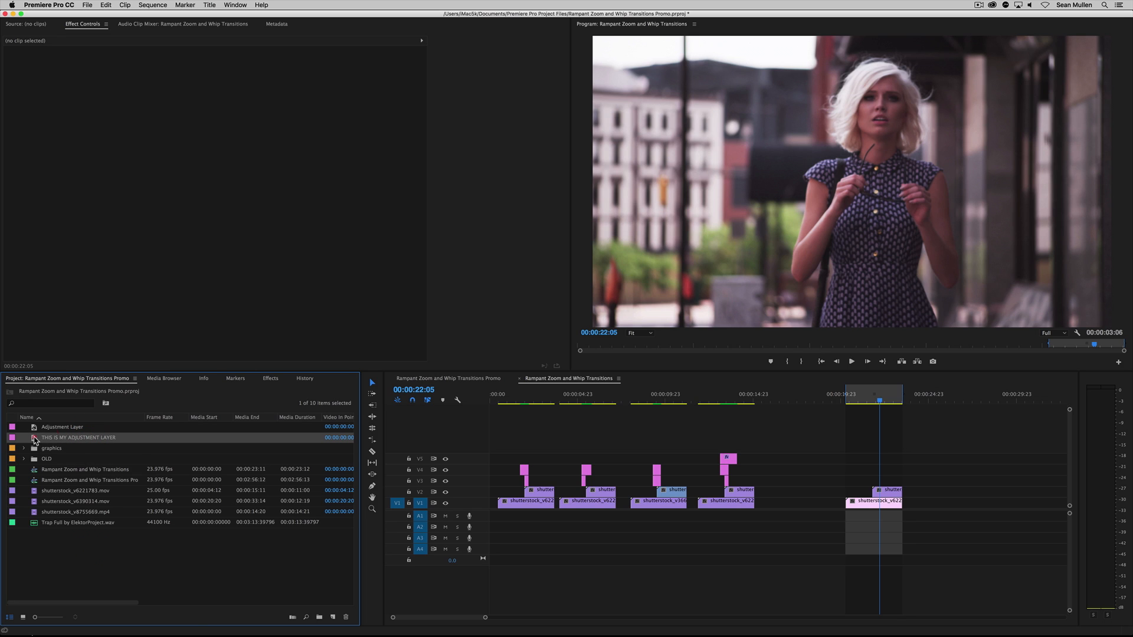
left_click_drag(34, 439, 848, 482)
left_click(879, 478)
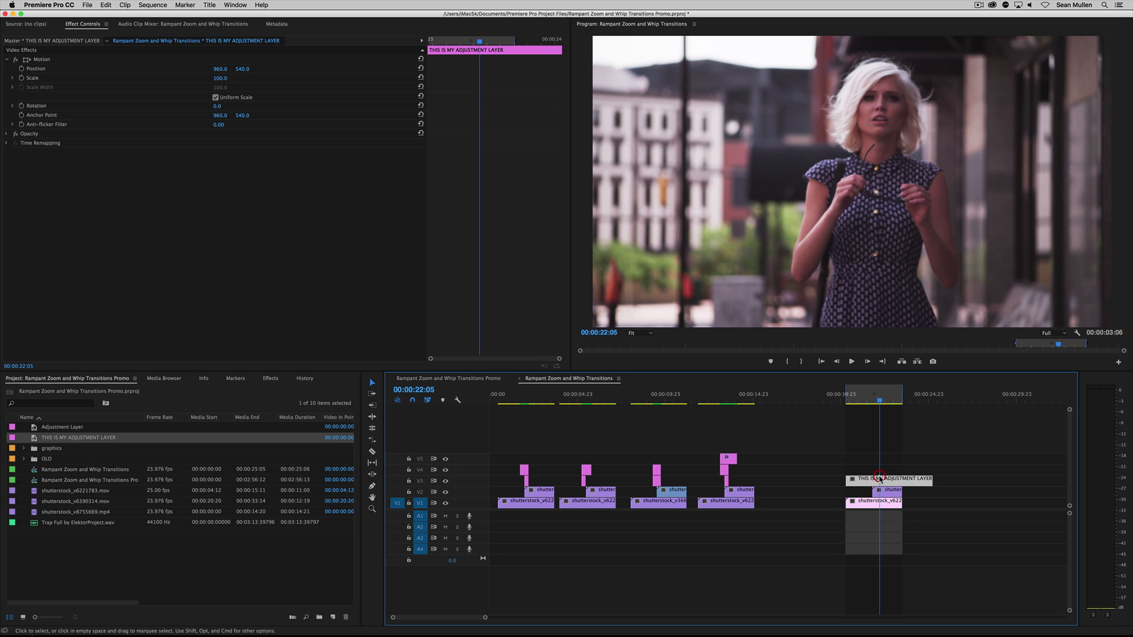
Find the Zoom INTO Part 1 preset in the Rampant Zoom and Whip Transitions effects folder
left_click(272, 378)
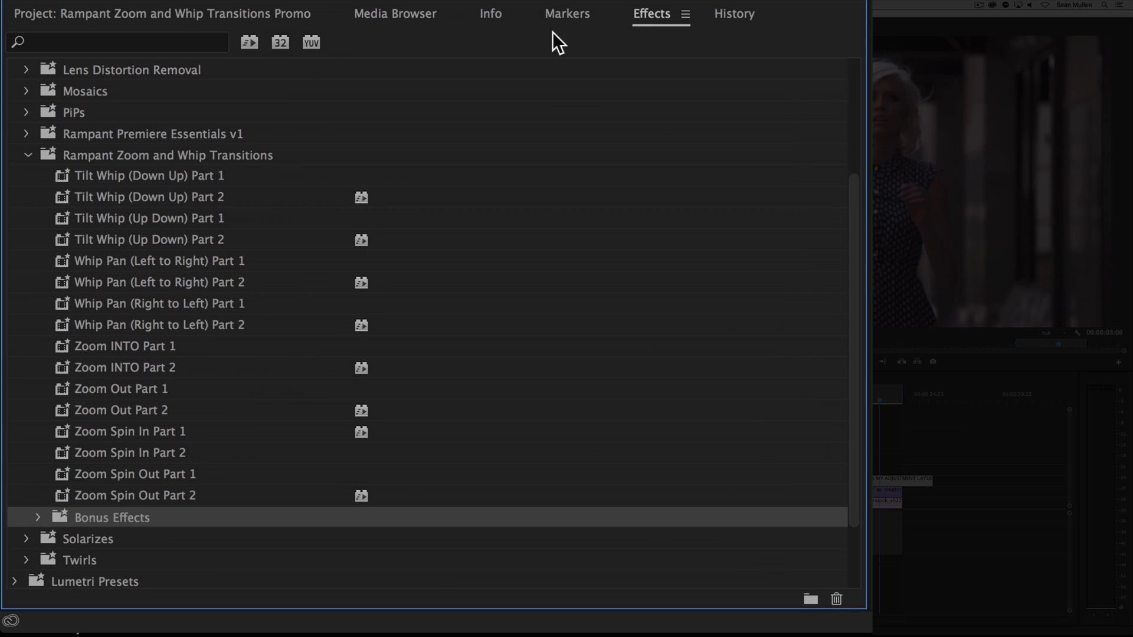
left_click(116, 155)
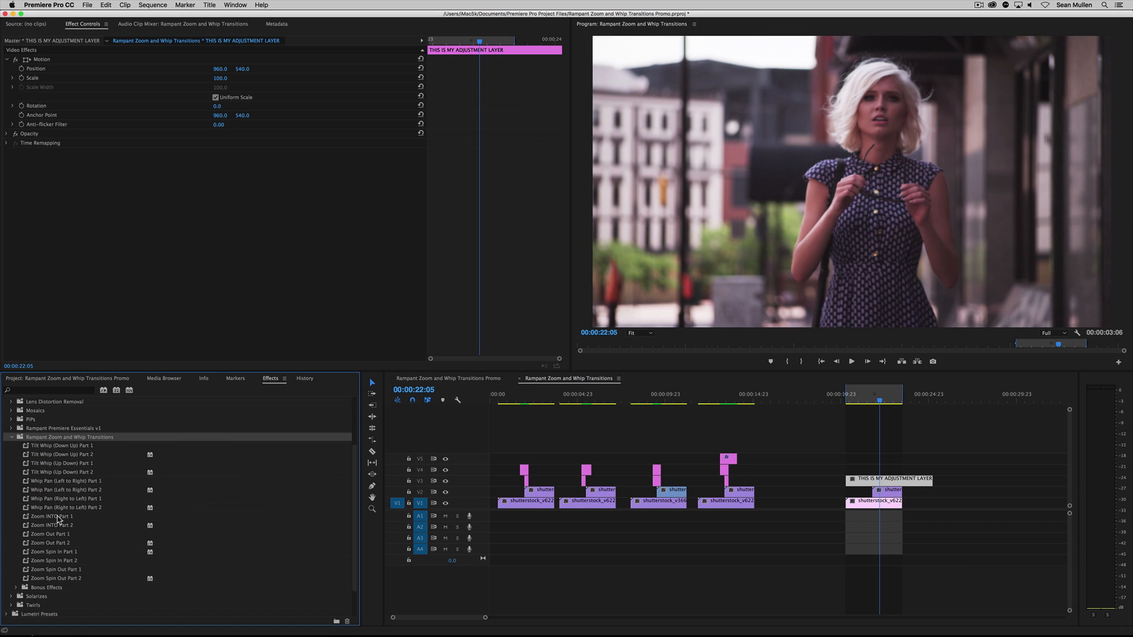
left_click(59, 517)
left_click(885, 468)
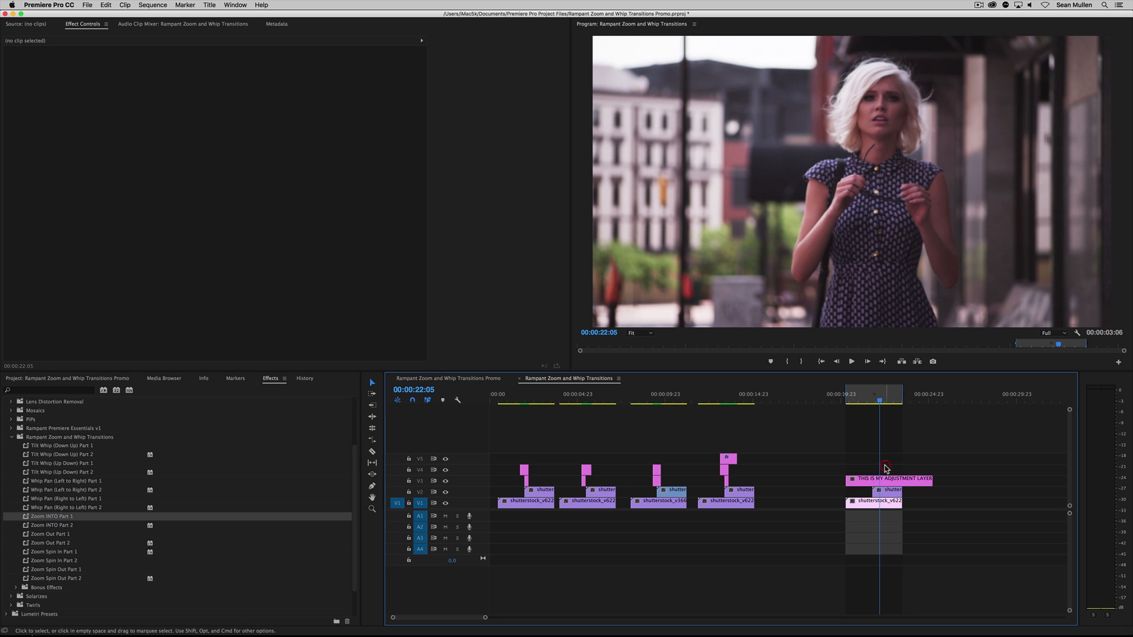
Fit the V3 adjustment layer to about 23 frames from the start of shutterstock_v6390314.mov and apply the Zoom INTO Part 1 preset to it
left_click(887, 491)
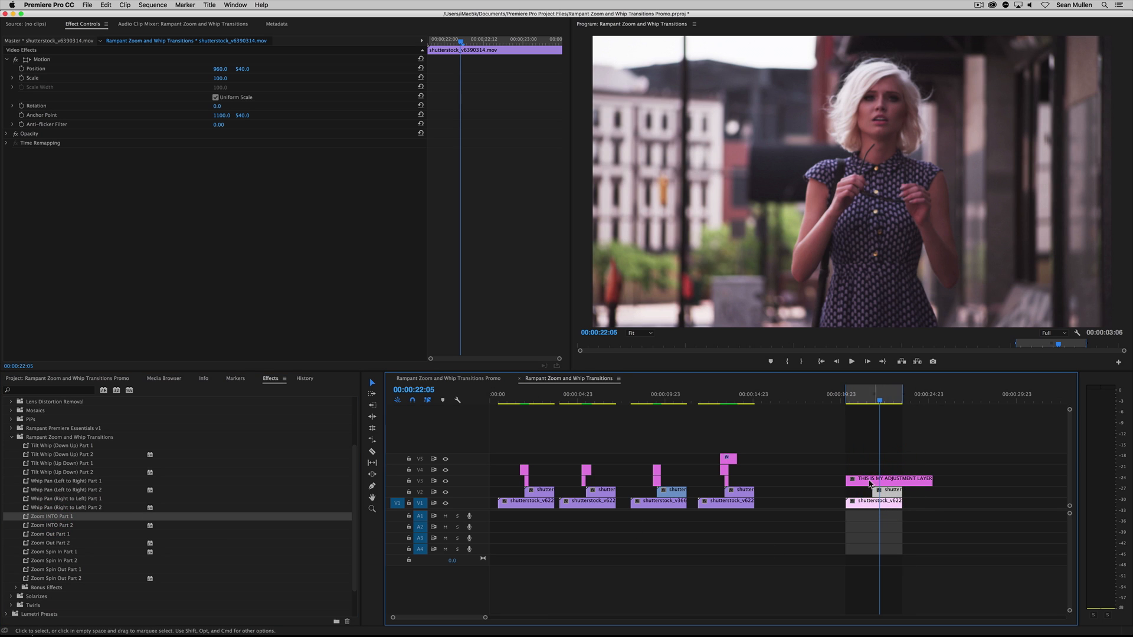
left_click_drag(870, 484, 882, 484)
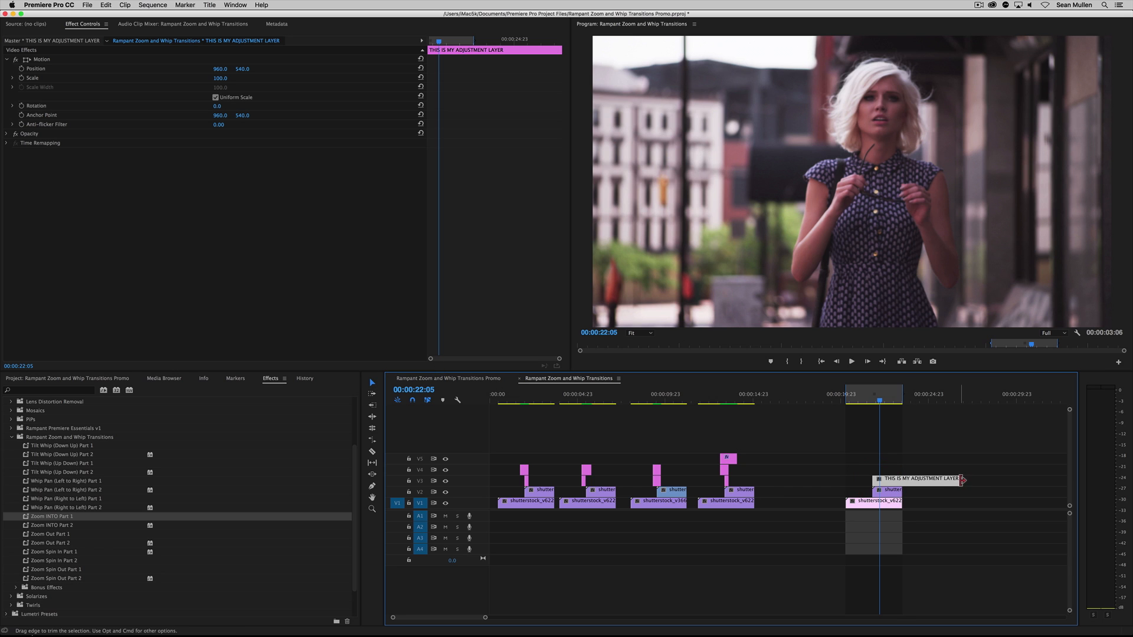
left_click_drag(962, 480, 883, 482)
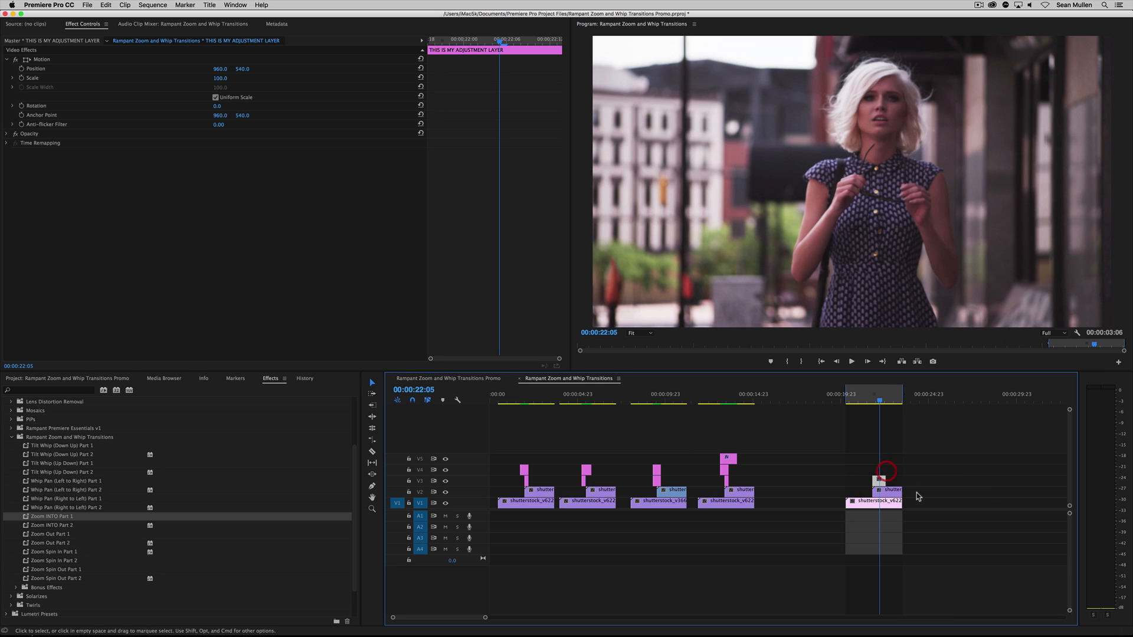
left_click(881, 481)
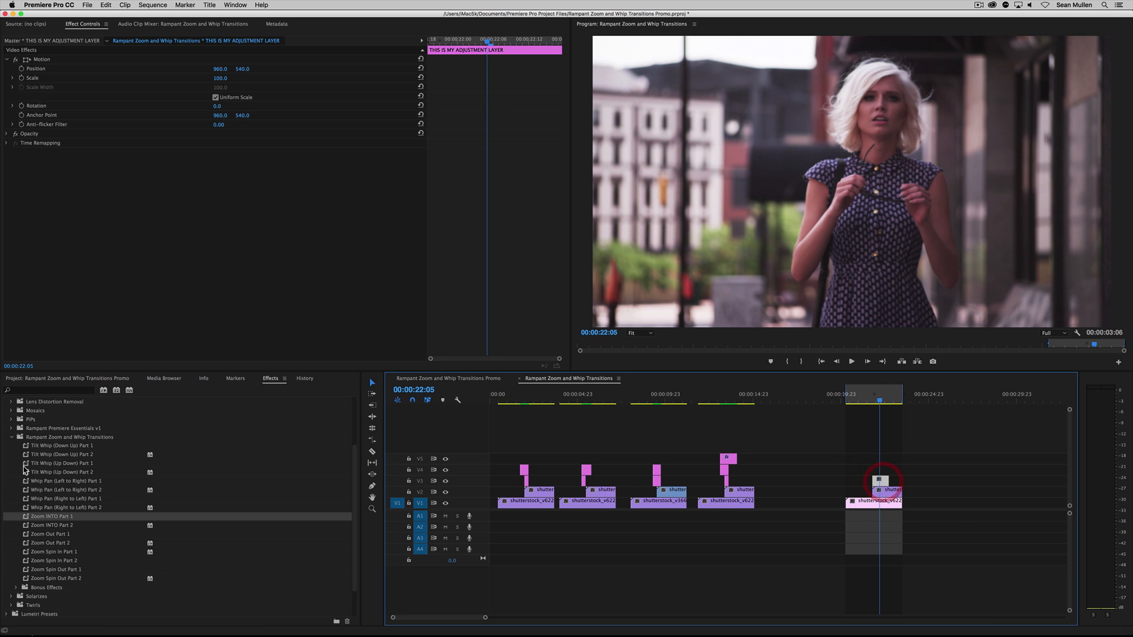
left_click_drag(27, 517, 879, 481)
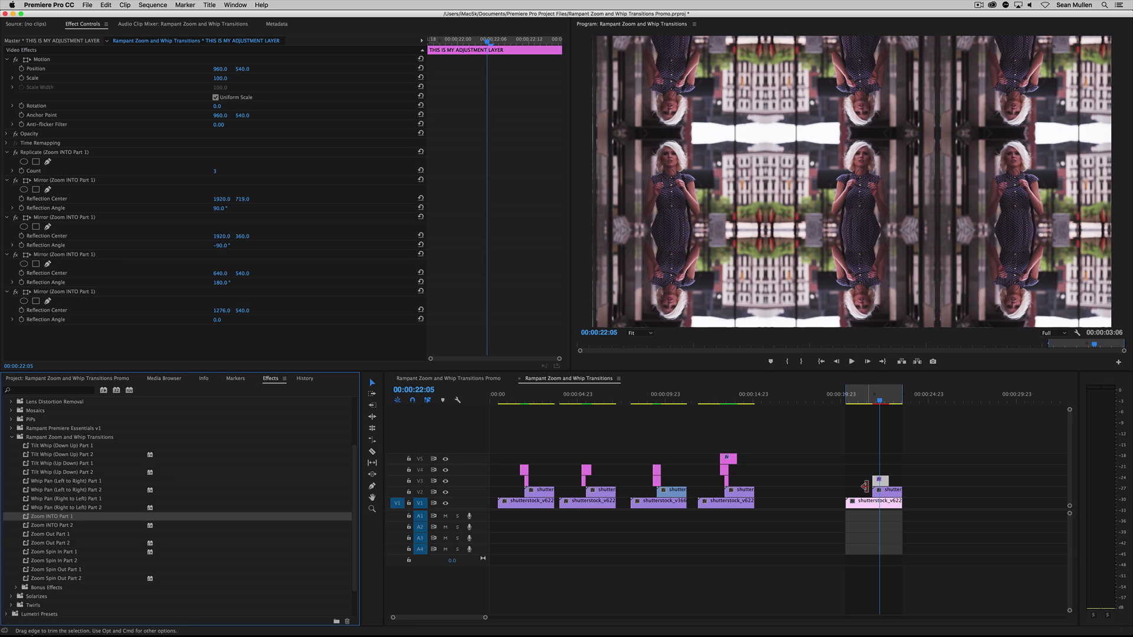
Place a second copy of THIS IS MY ADJUSTMENT LAYER on V4, trimmed to match the adjustment layer on V3
left_click(97, 381)
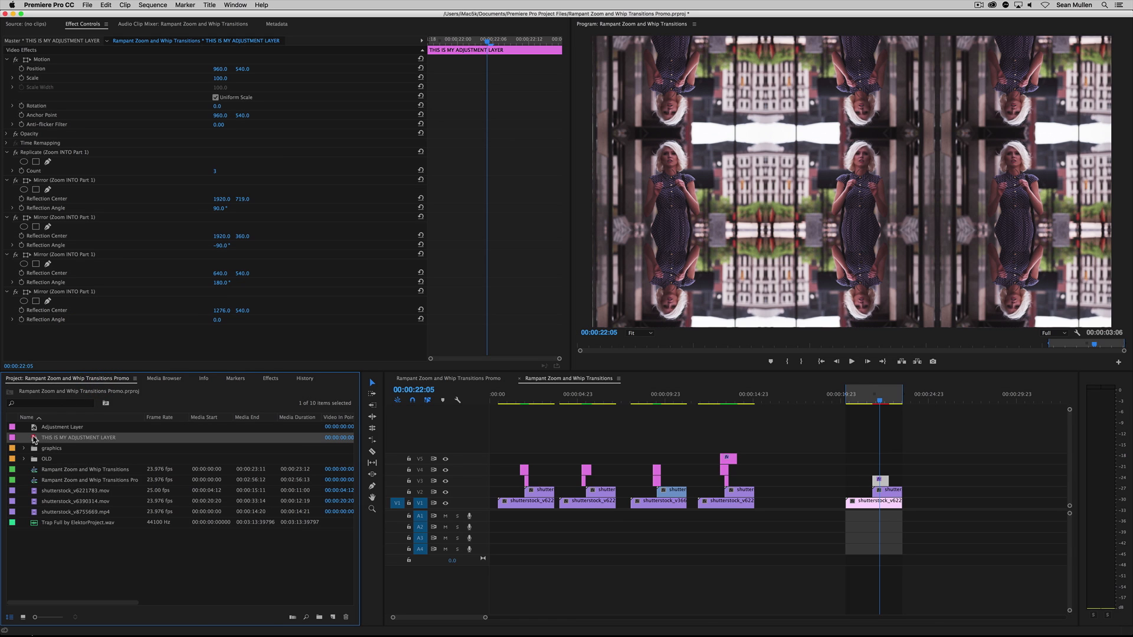
left_click_drag(33, 438, 872, 467)
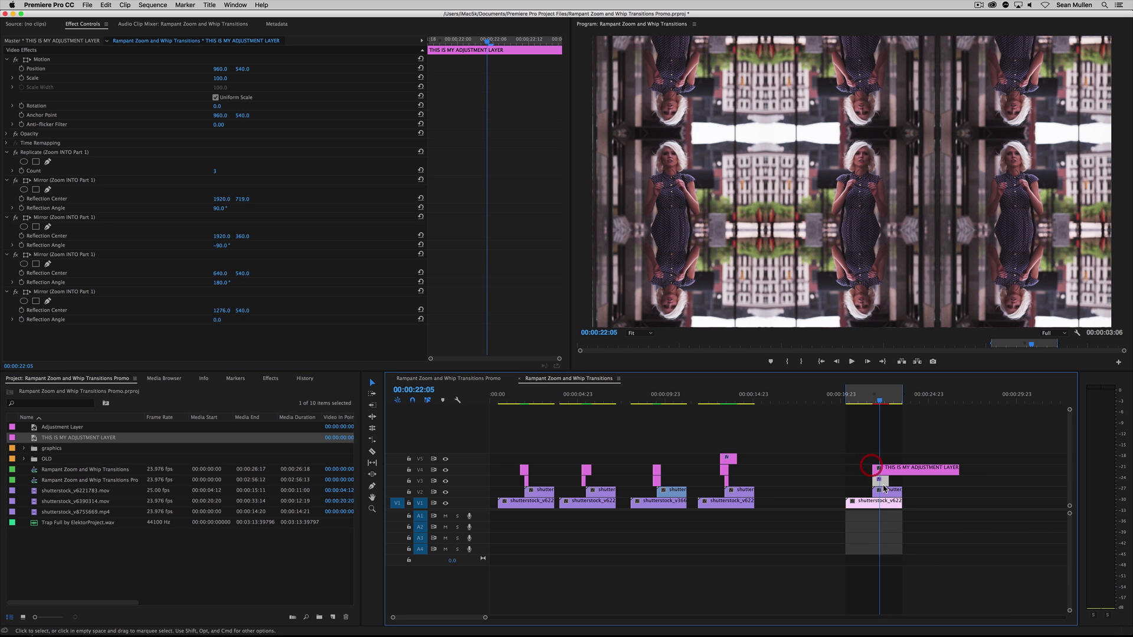
left_click_drag(958, 468, 881, 474)
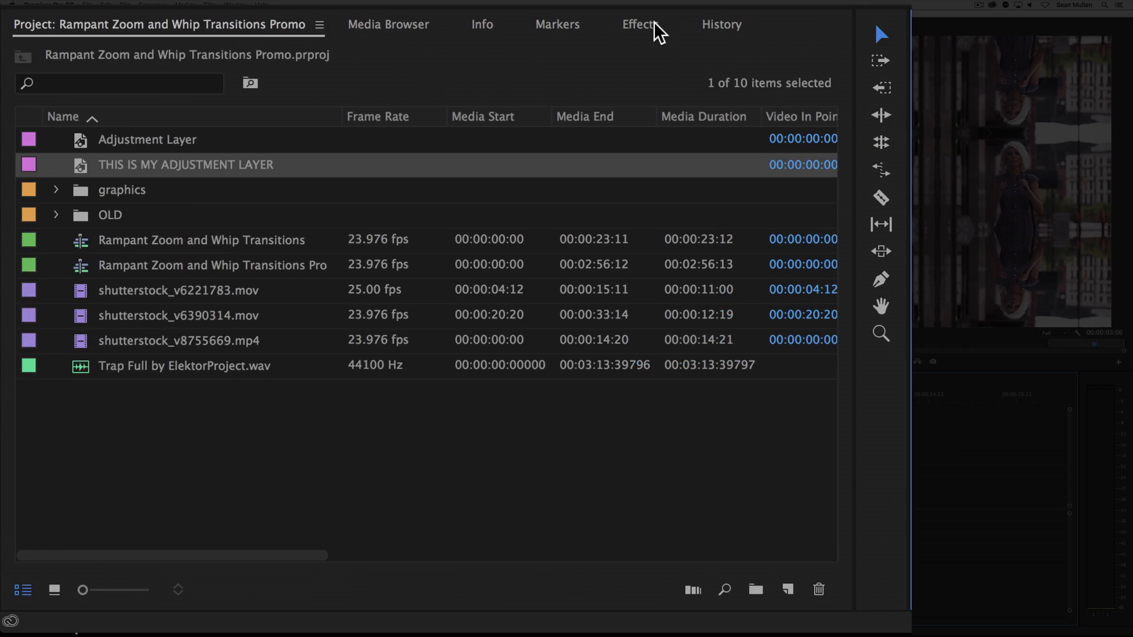
Pick the Zoom INTO Part 2 preset and shift the V4 adjustment layer 6 frames earlier
left_click(271, 378)
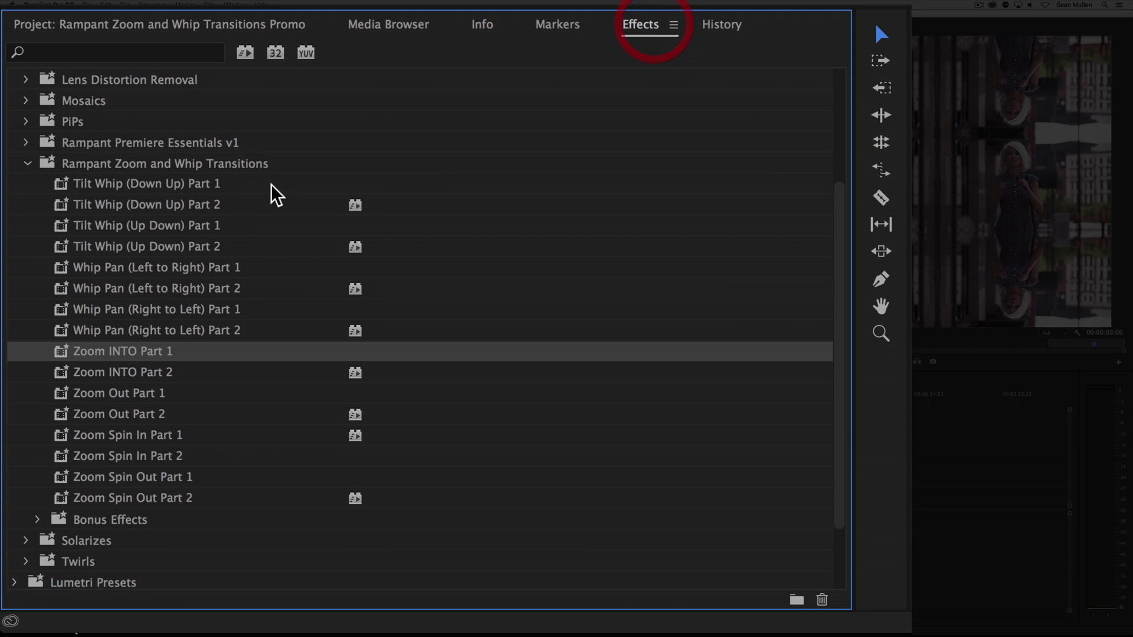
left_click(88, 374)
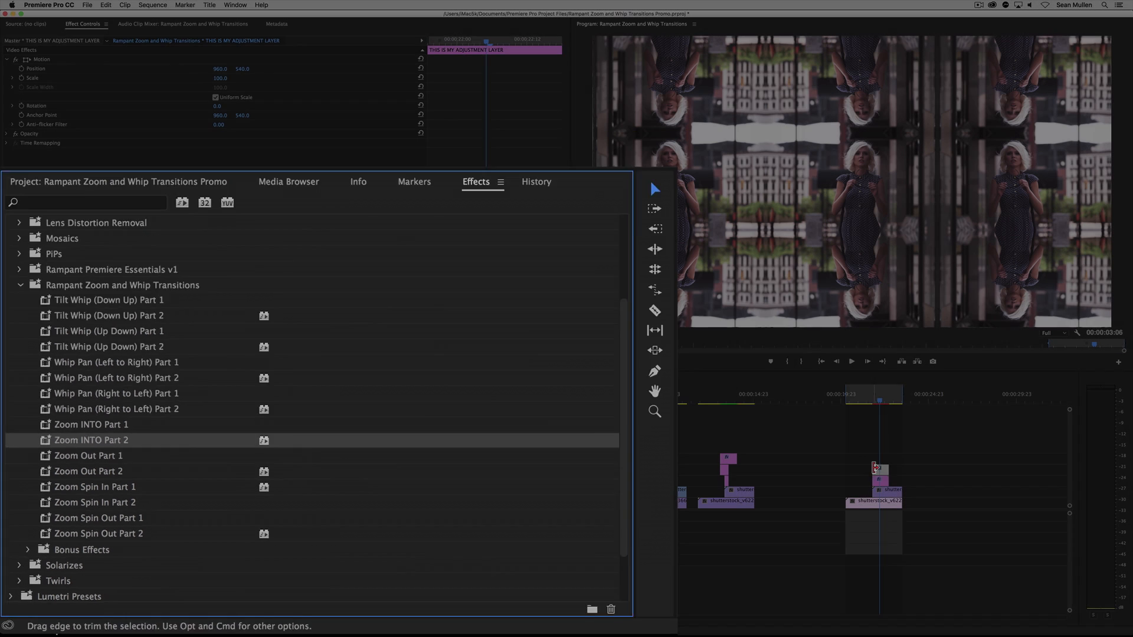
left_click(899, 471)
left_click(885, 470)
type("-6")
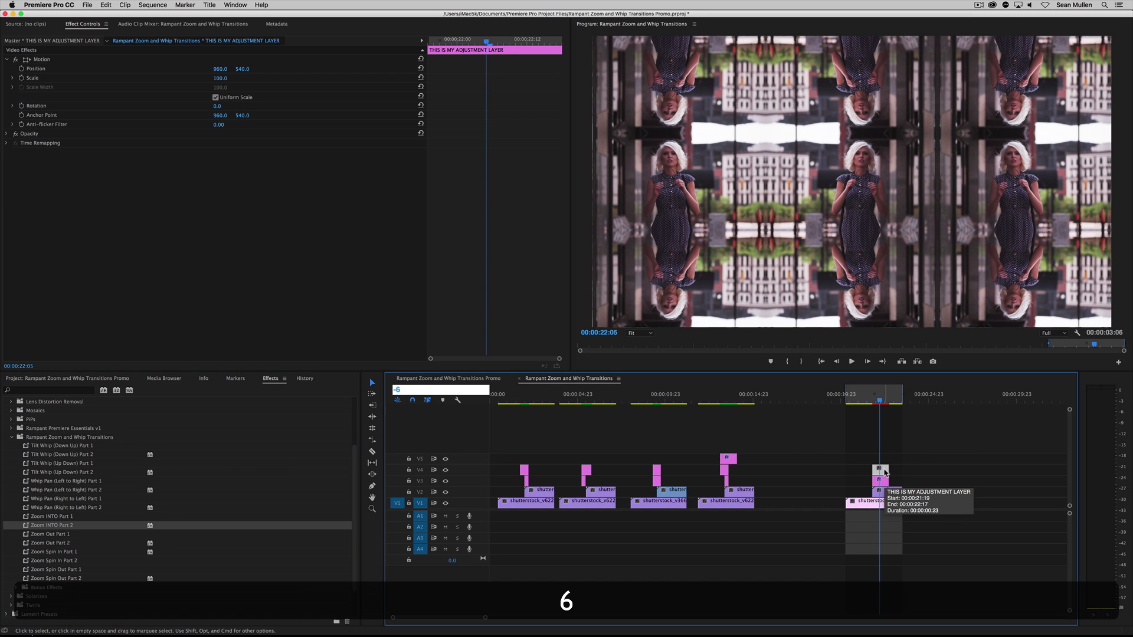
key("KP_Enter")
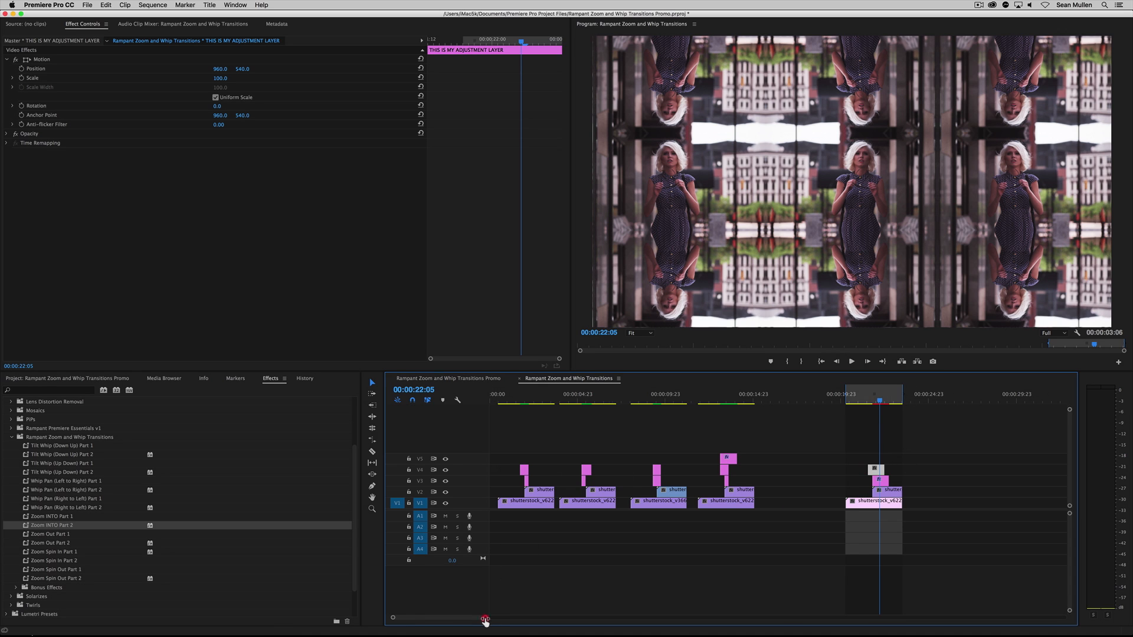
Compare the layers' start points with the clip cut and apply the Zoom INTO Part 2 preset to the V4 adjustment layer
left_click_drag(485, 617, 449, 617)
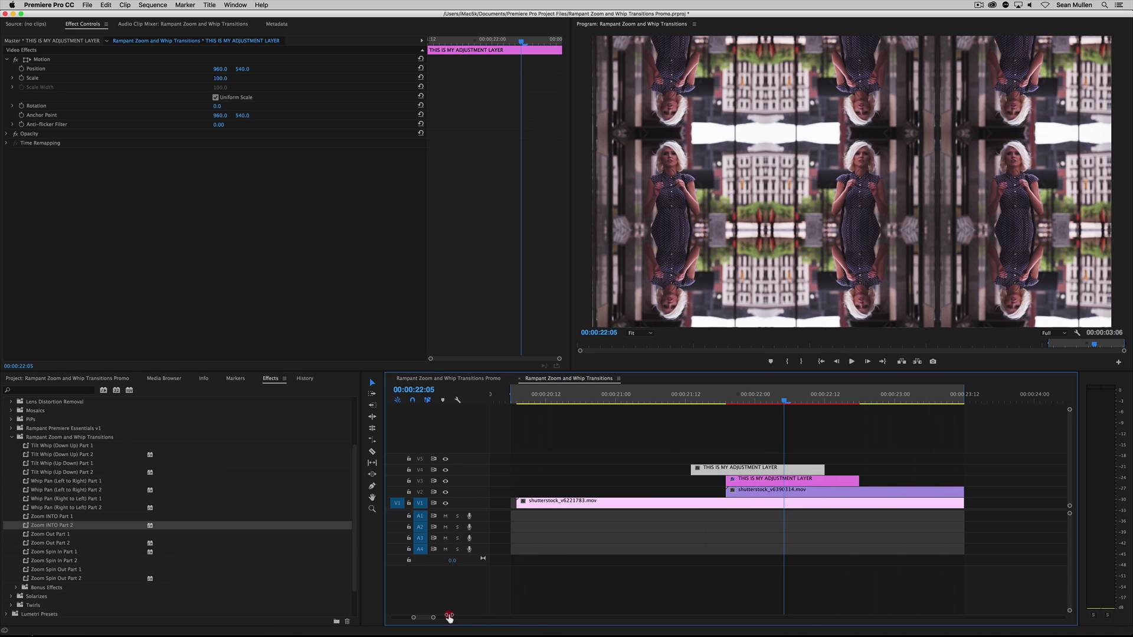
left_click(780, 481)
left_click(772, 489)
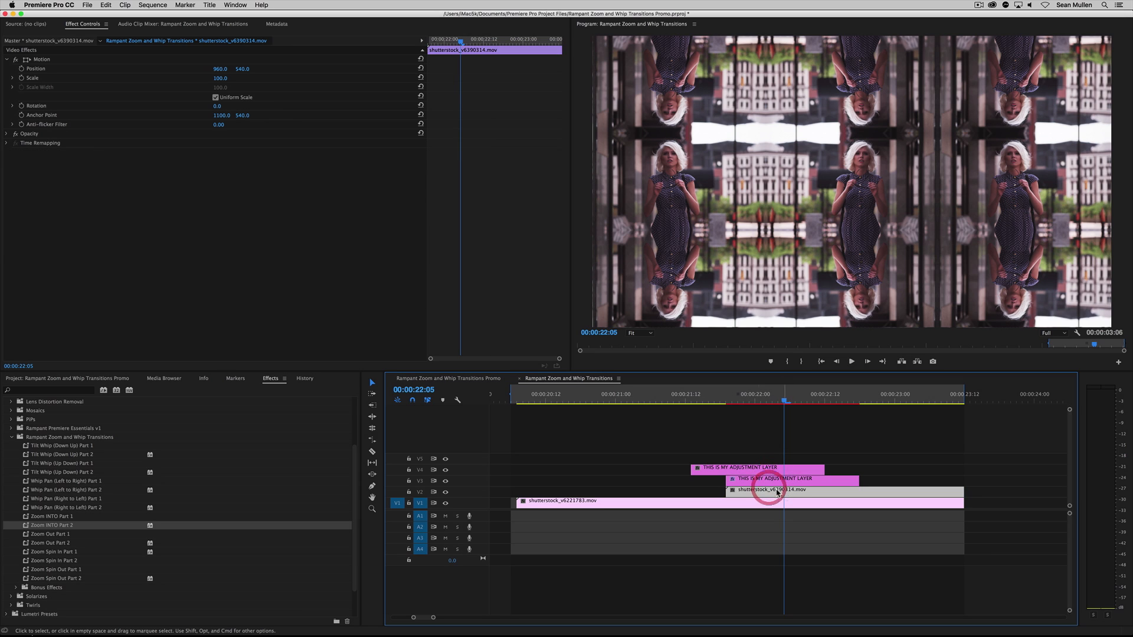
left_click(725, 471)
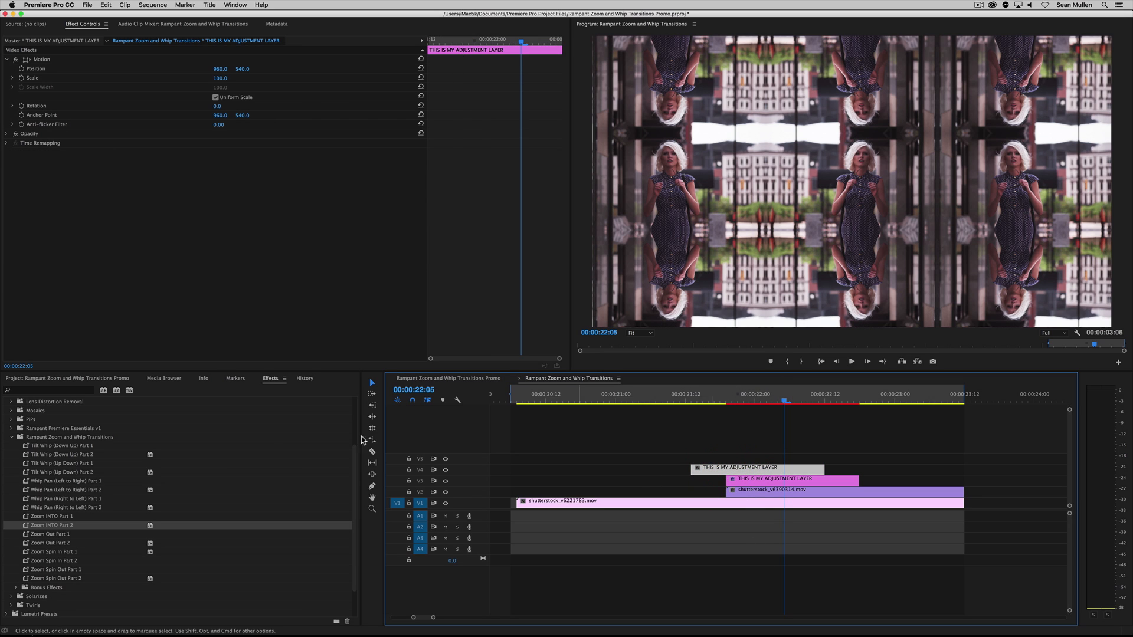
left_click_drag(165, 525, 767, 471)
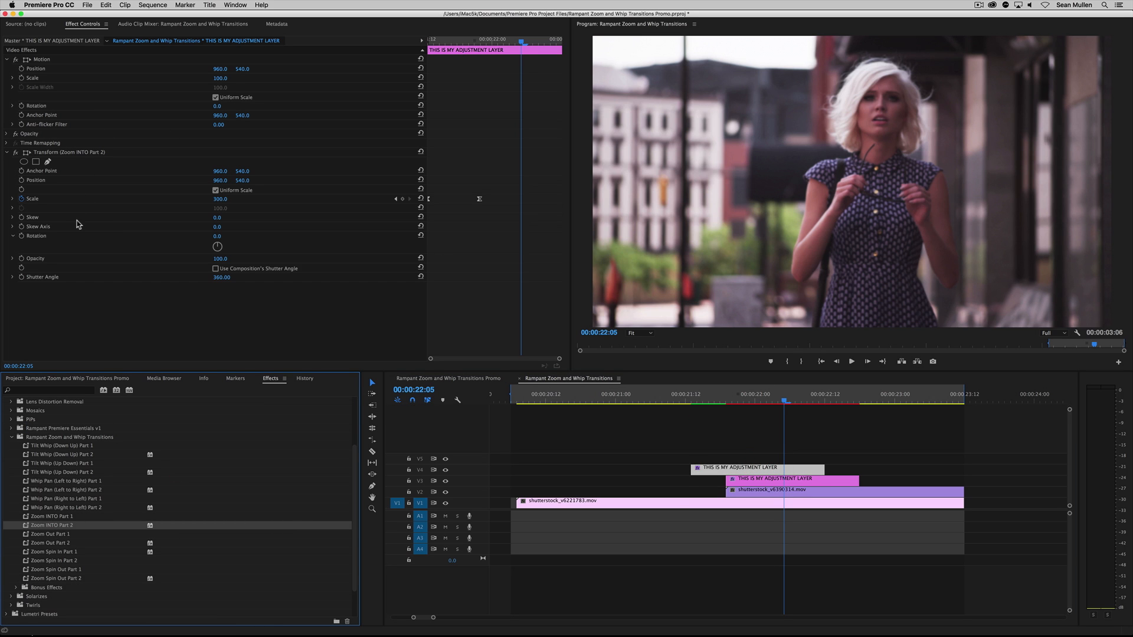
Play the zoom transition several times from 00:00:21:11, just before the V4 adjustment layer starts
left_click(680, 398)
key("space")
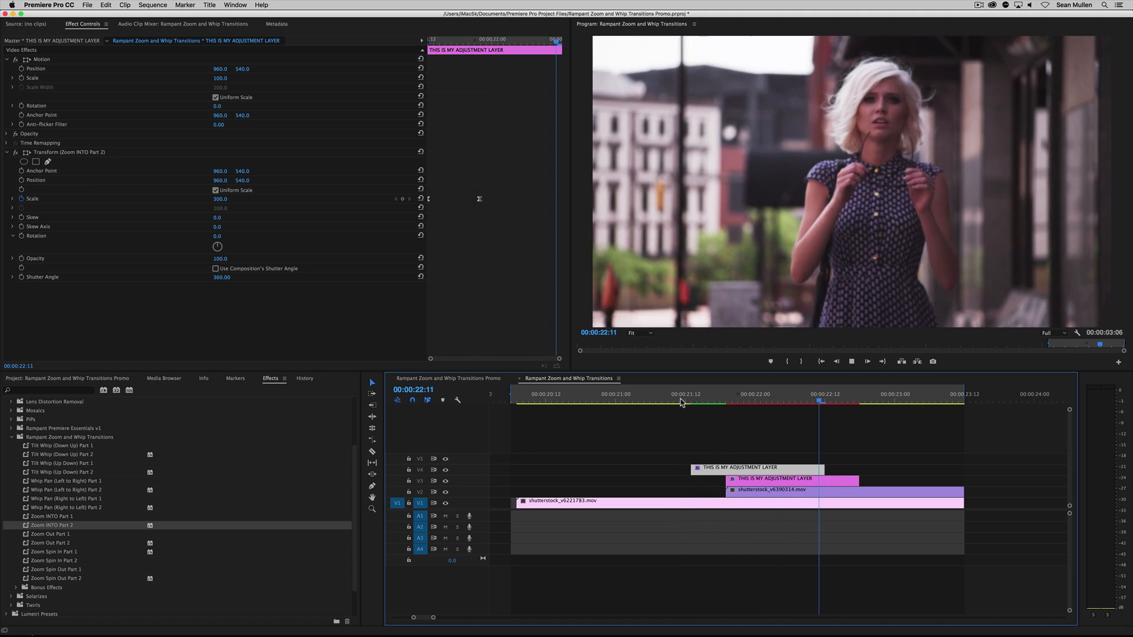
key("space")
key("space")
key("space")
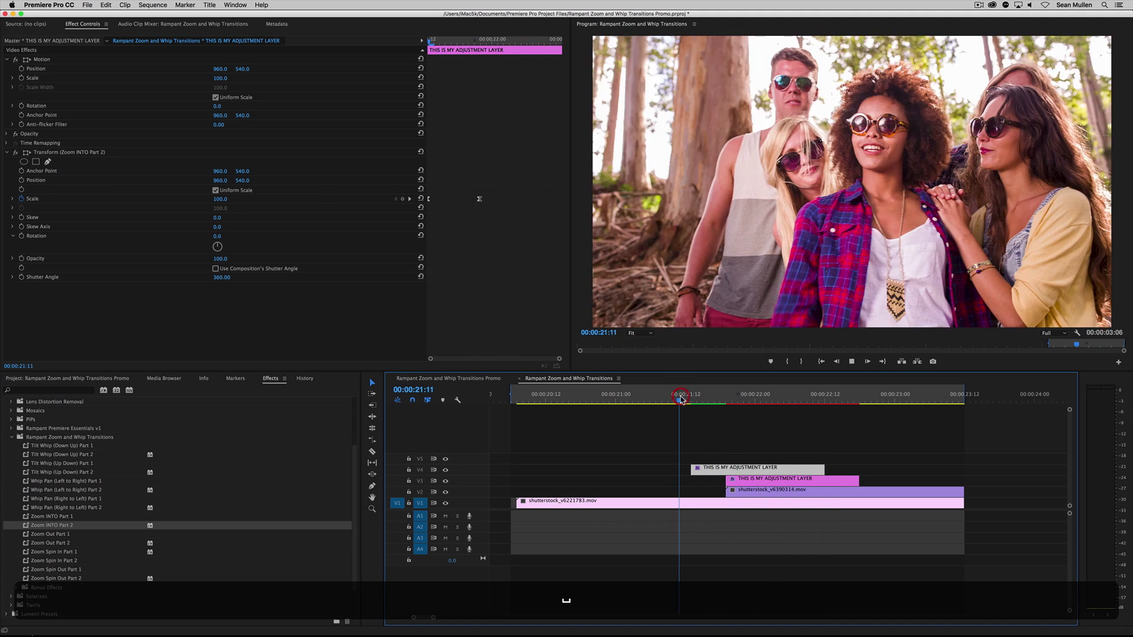
key("space")
key("space")
key("space")
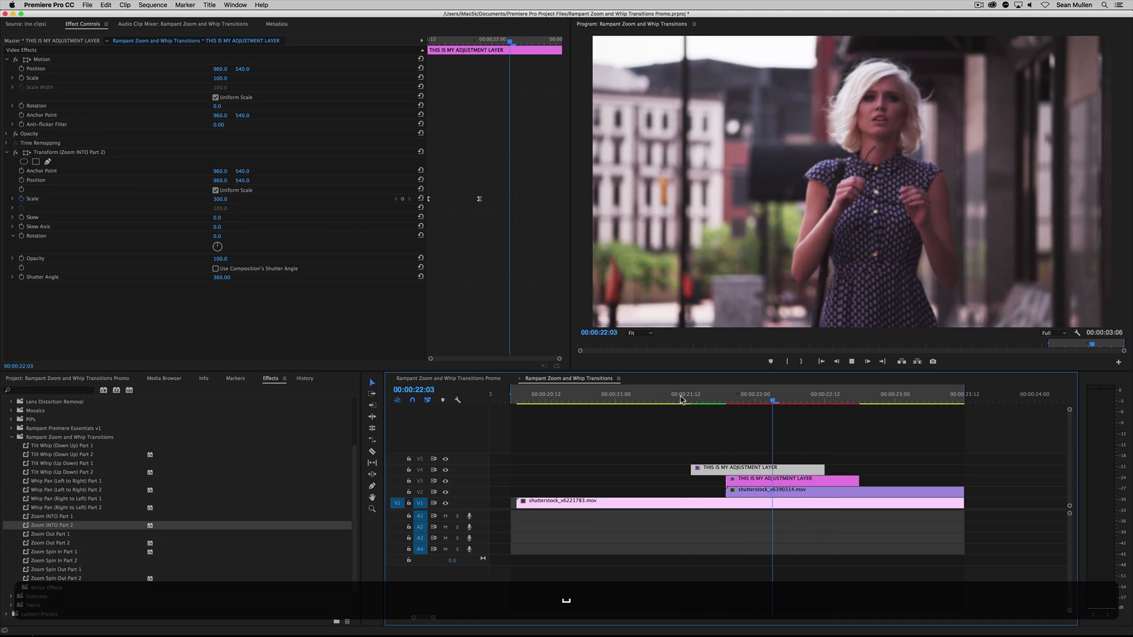
key("space")
key("space")
key("space")
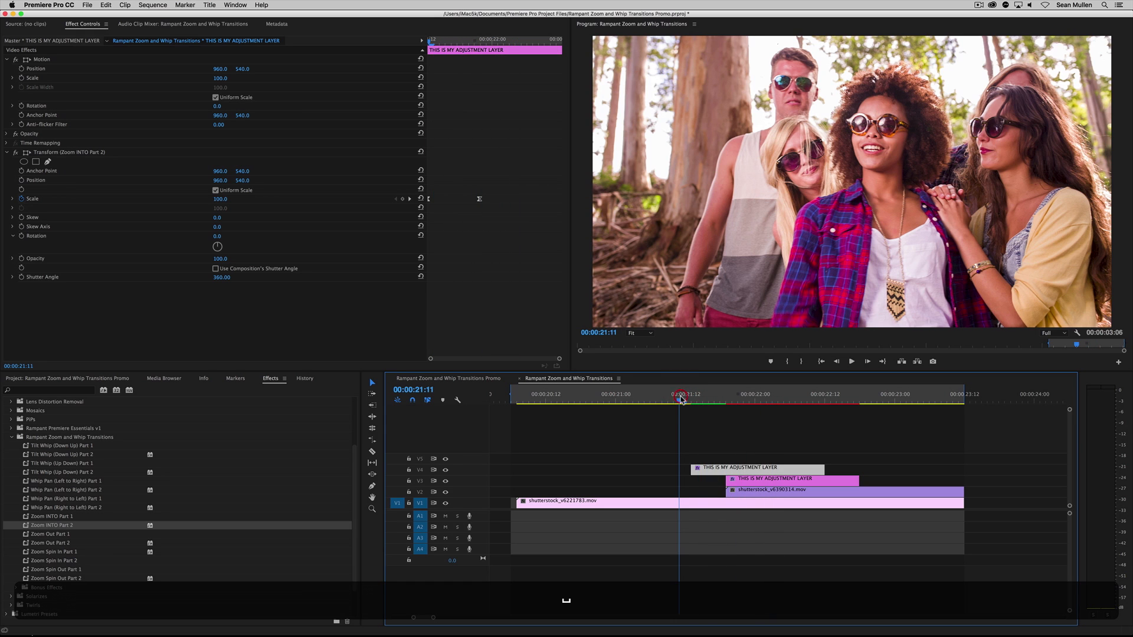
Mark an In point at 00:00:21:11 and an Out point at 00:00:22:21, and place the playhead at 00:00:21:16
key("i")
left_click(878, 398)
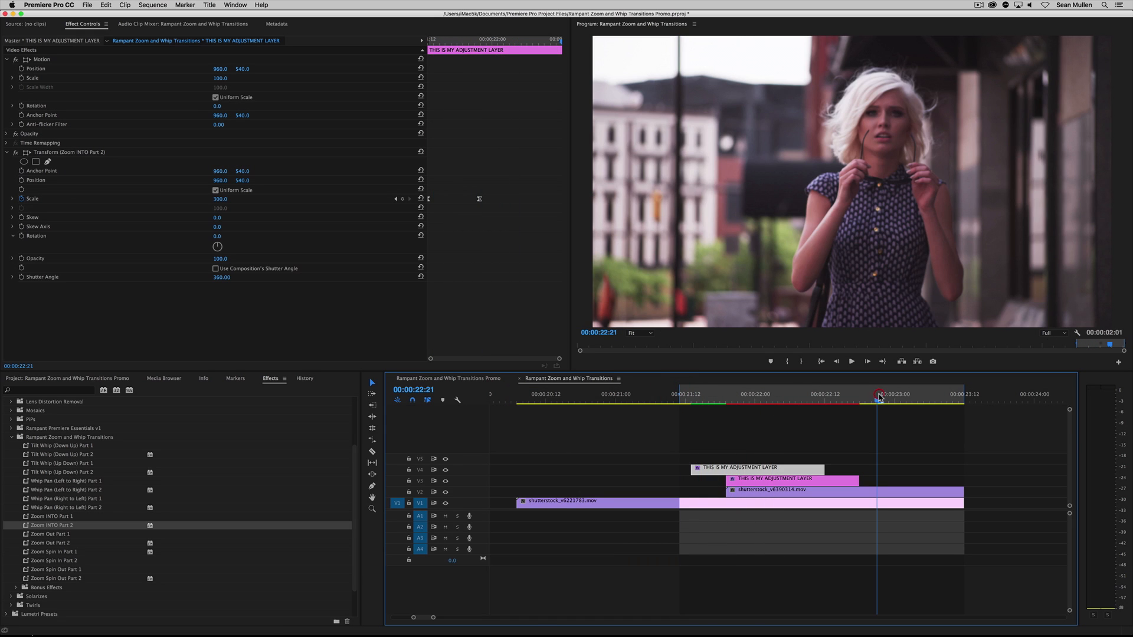
key("o")
left_click(709, 394)
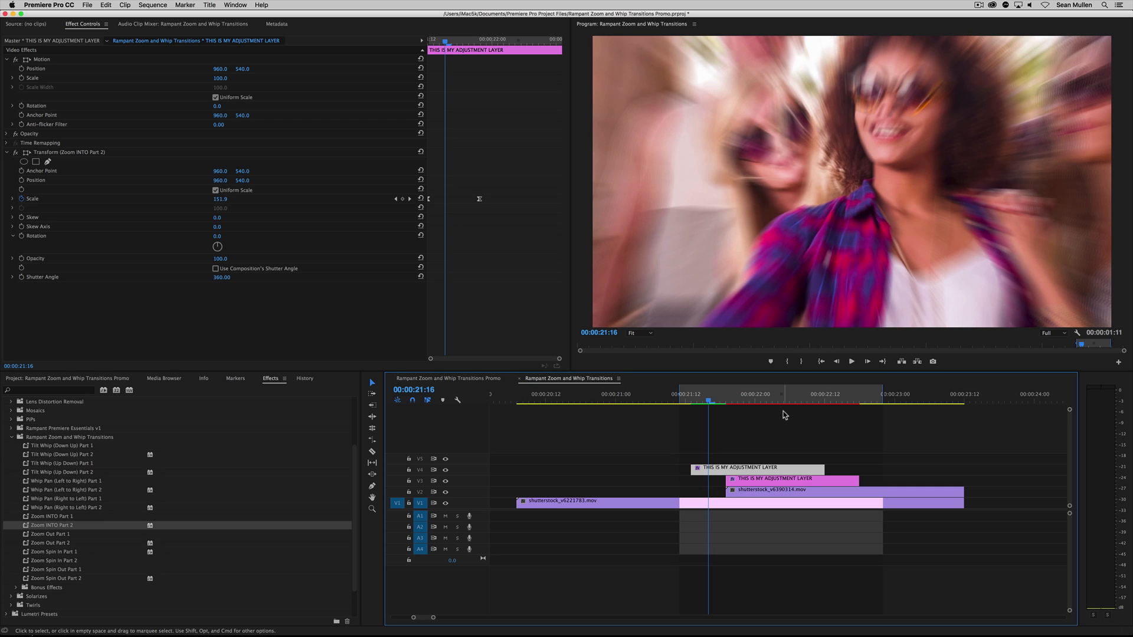
Render the effects in the marked In-to-Out range and play the transition back
key("Return")
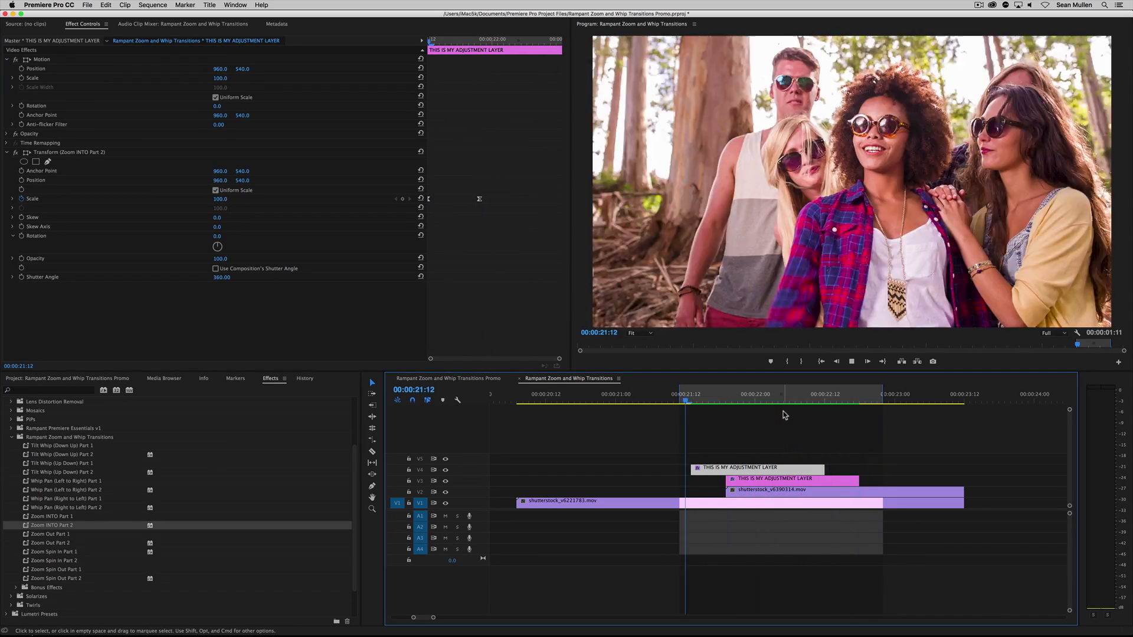
key("space")
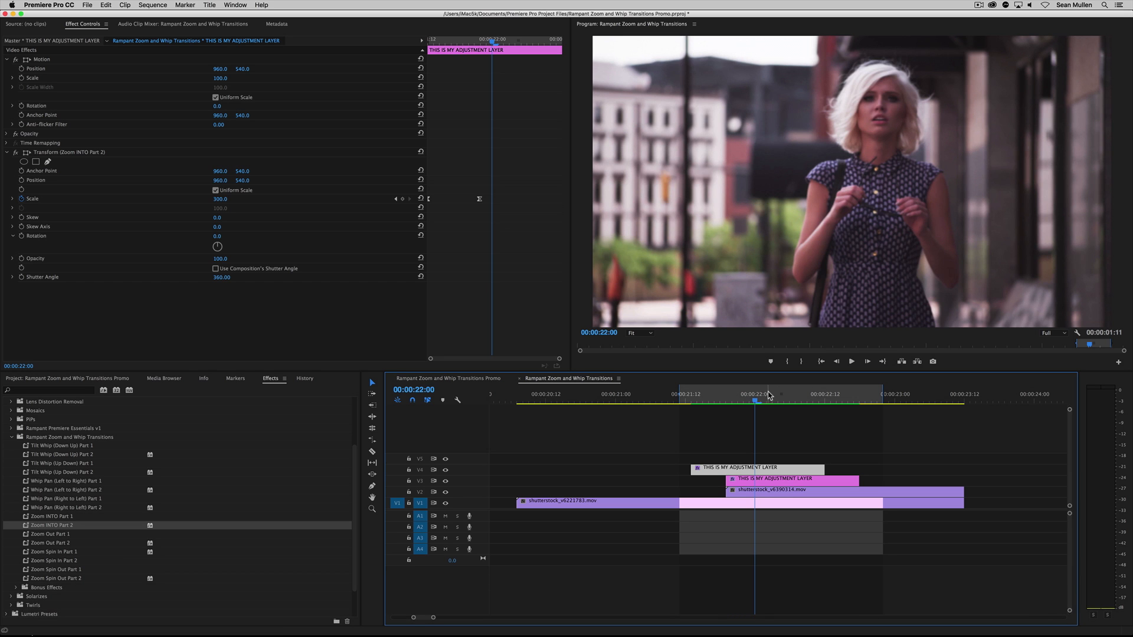
Trim the end of the V3 adjustment layer to 00:00:22:11, flush with the V4 layer's end, and play the transition
left_click_drag(768, 395, 819, 400)
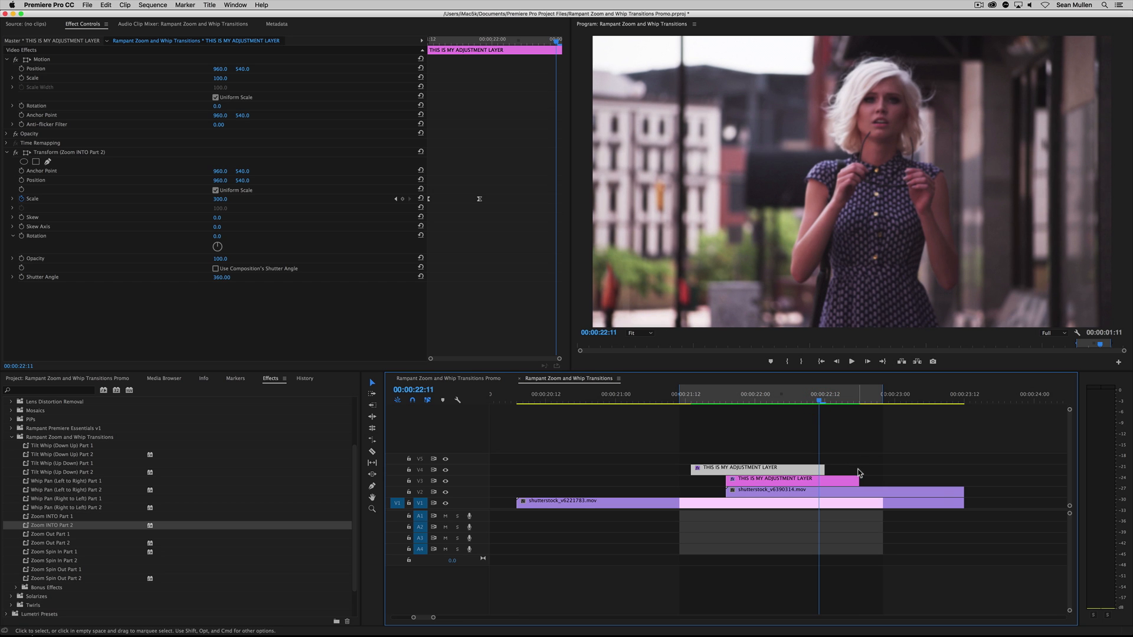
left_click_drag(857, 478, 823, 478)
left_click_drag(825, 400, 699, 401)
key("space")
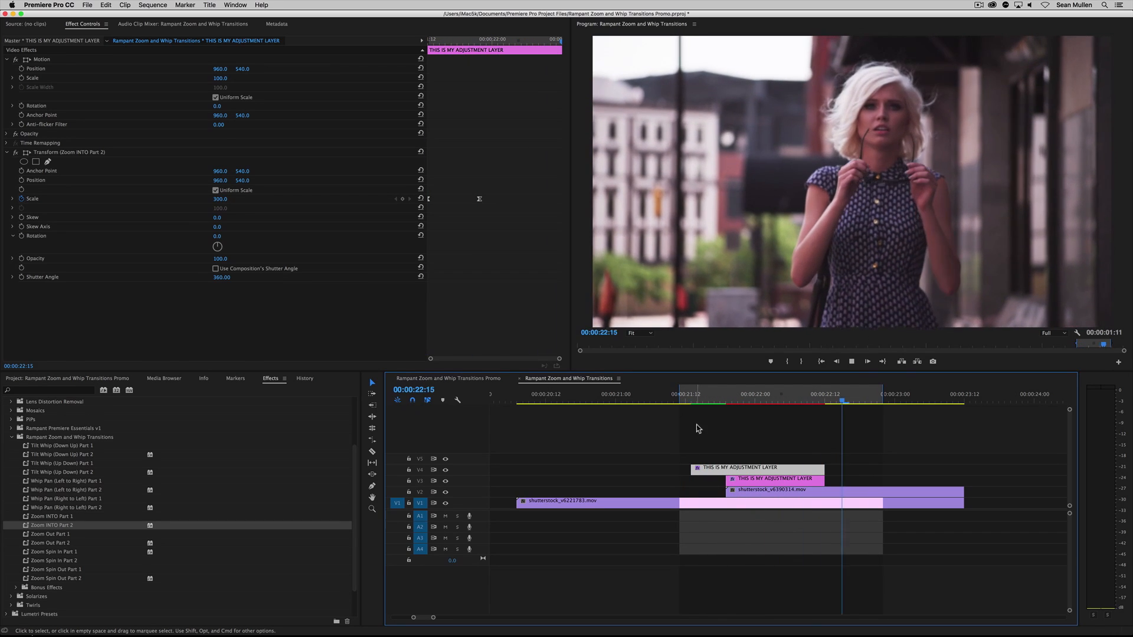
Scrub the zoom between 00:00:21:18 and 00:00:21:20 and examine the Zoom INTO Part 1 effects on the V3 adjustment layer
mouse_move(702, 395)
left_mouse_down()
mouse_move(749, 397)
mouse_move(700, 398)
mouse_move(752, 410)
mouse_move(714, 412)
left_mouse_up()
left_click_drag(730, 413, 719, 411)
left_click(749, 455)
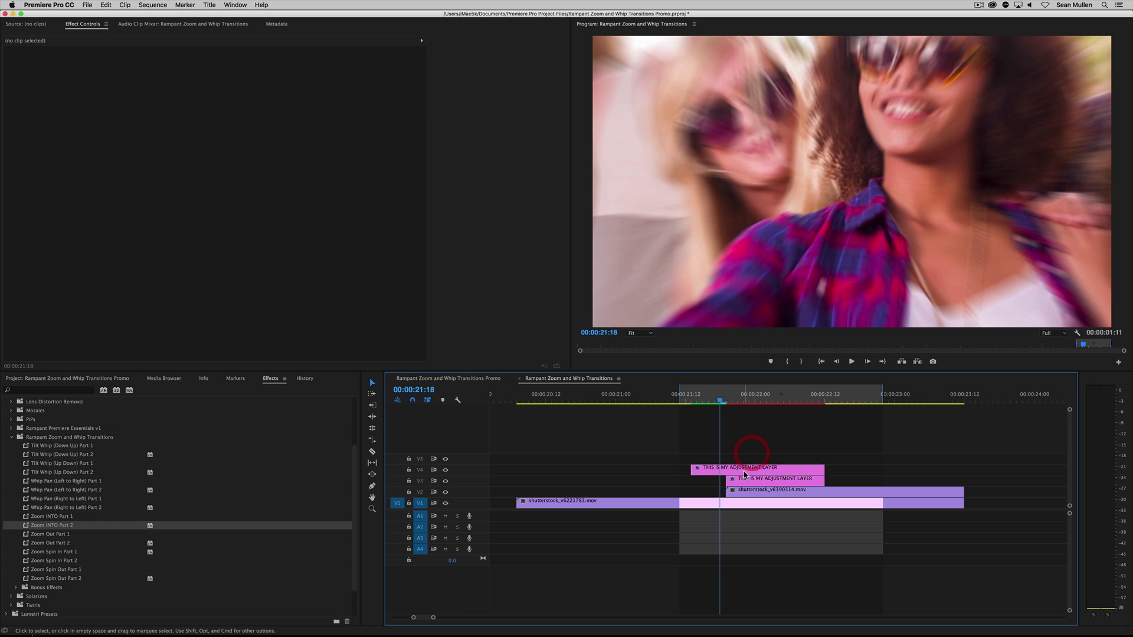
left_click(750, 402)
left_click_drag(749, 403, 732, 403)
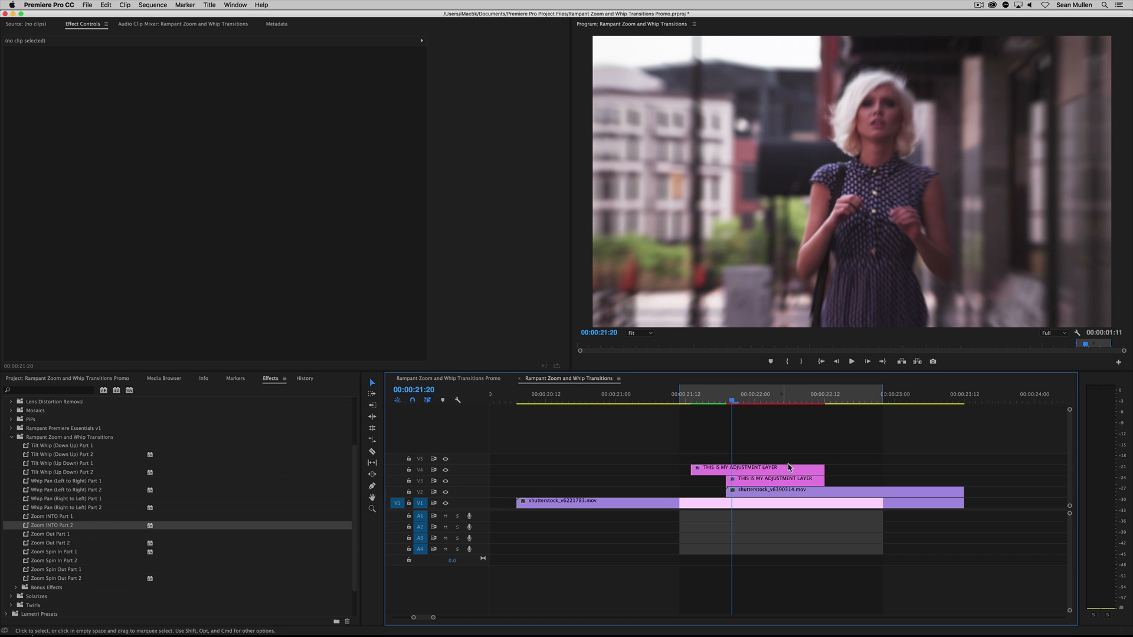
left_click(774, 482)
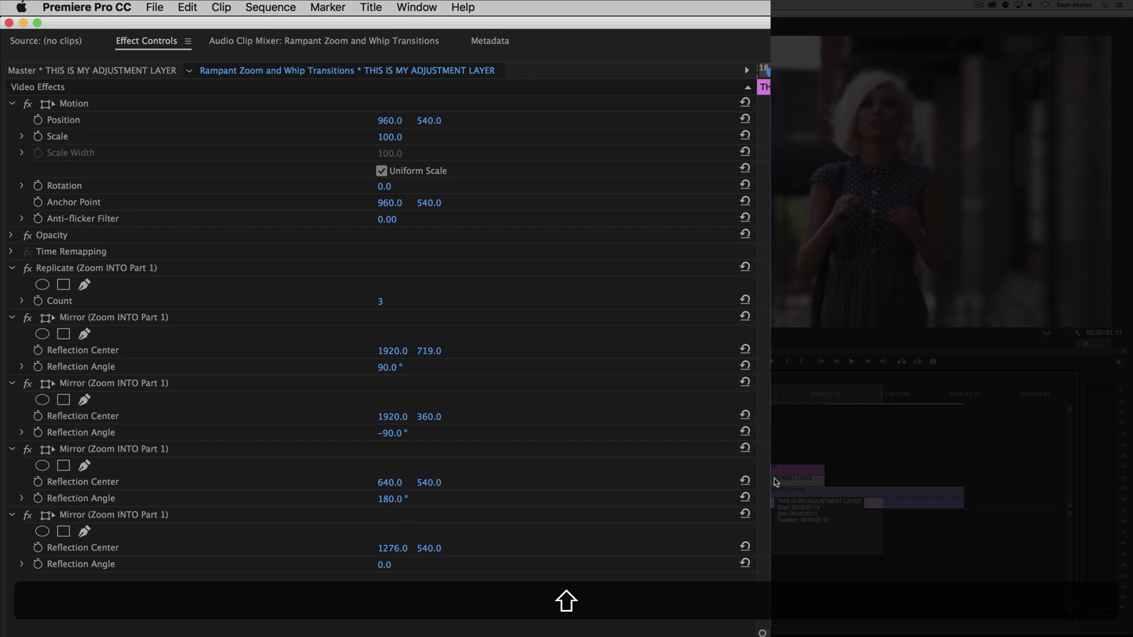
key("shift+5")
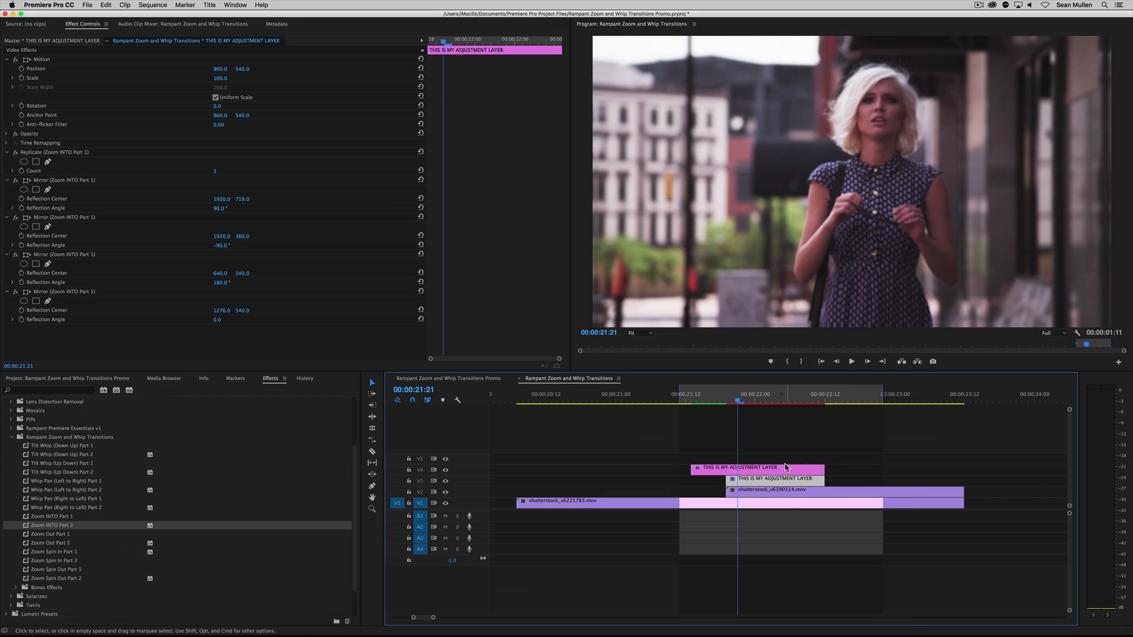
Disable the V4 adjustment layer to examine the V3 layer's mirrored tiling, and enable it again
right_click(781, 472)
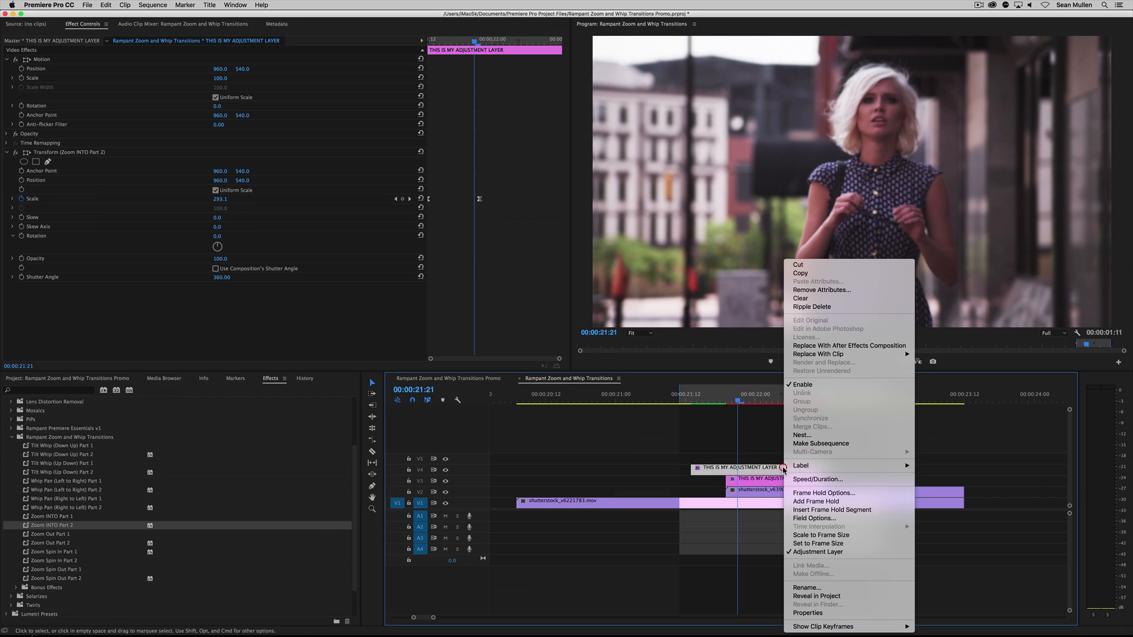
left_click(802, 384)
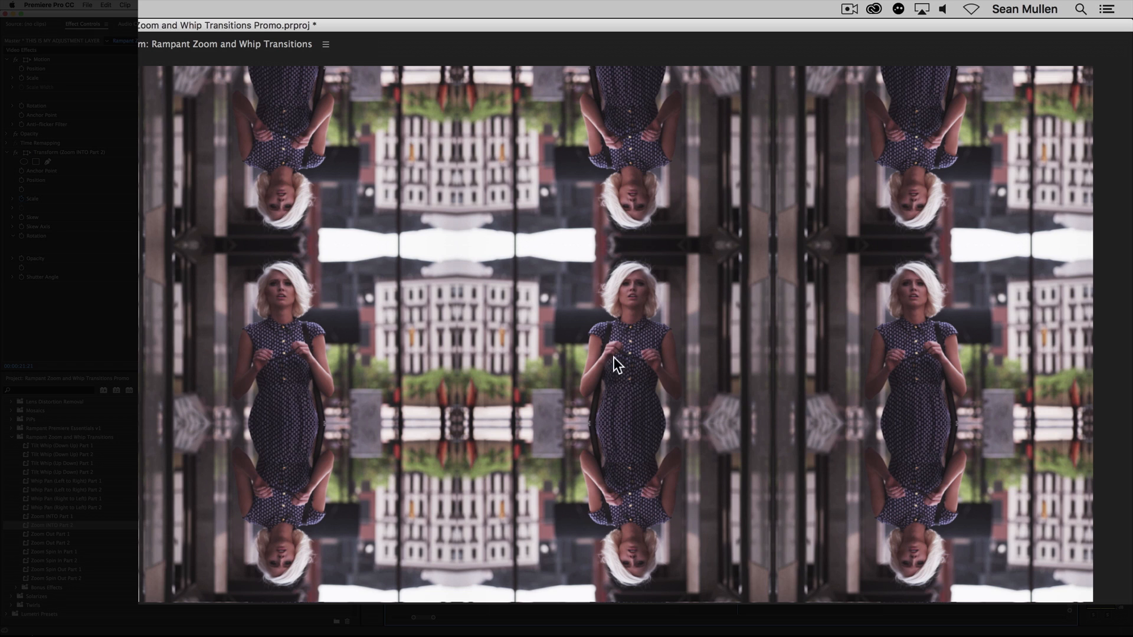
left_click(733, 399)
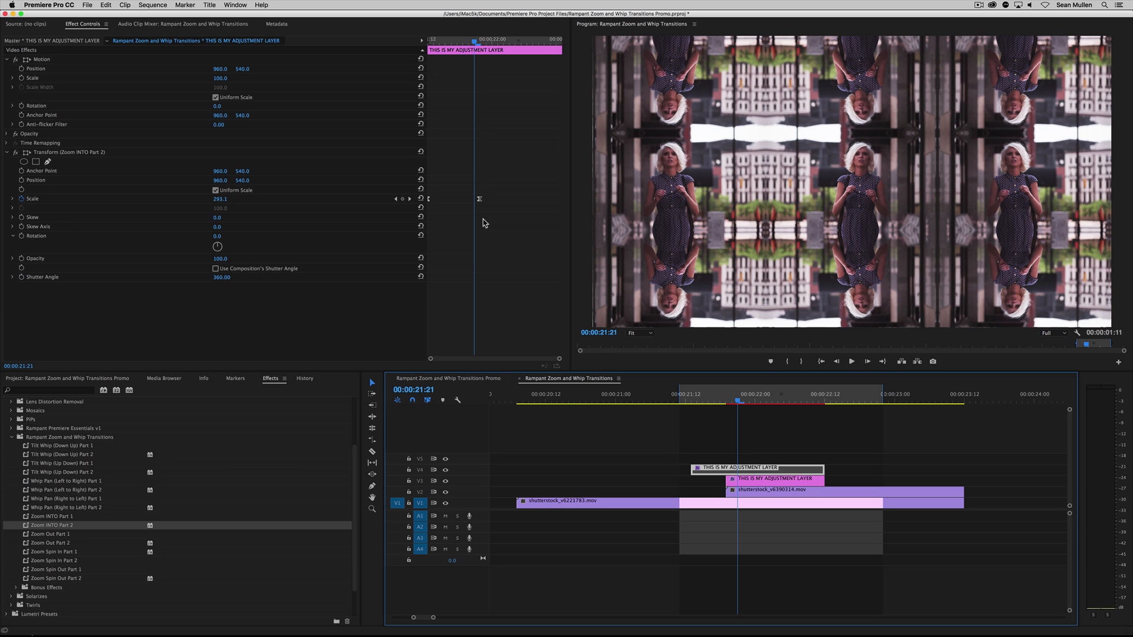
right_click(787, 471)
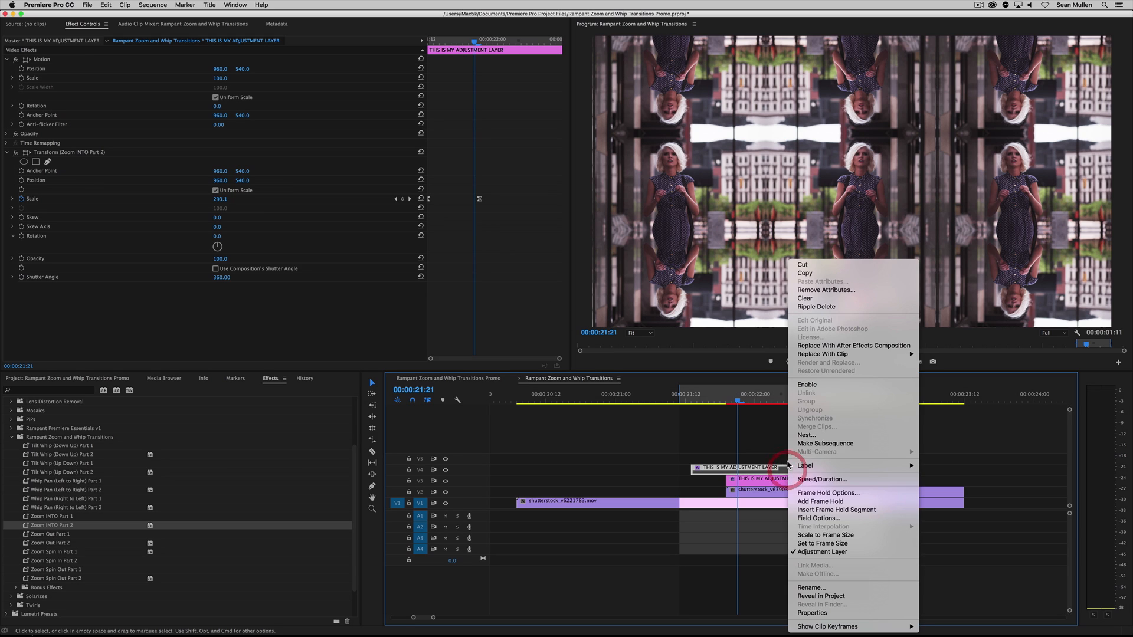
left_click(796, 389)
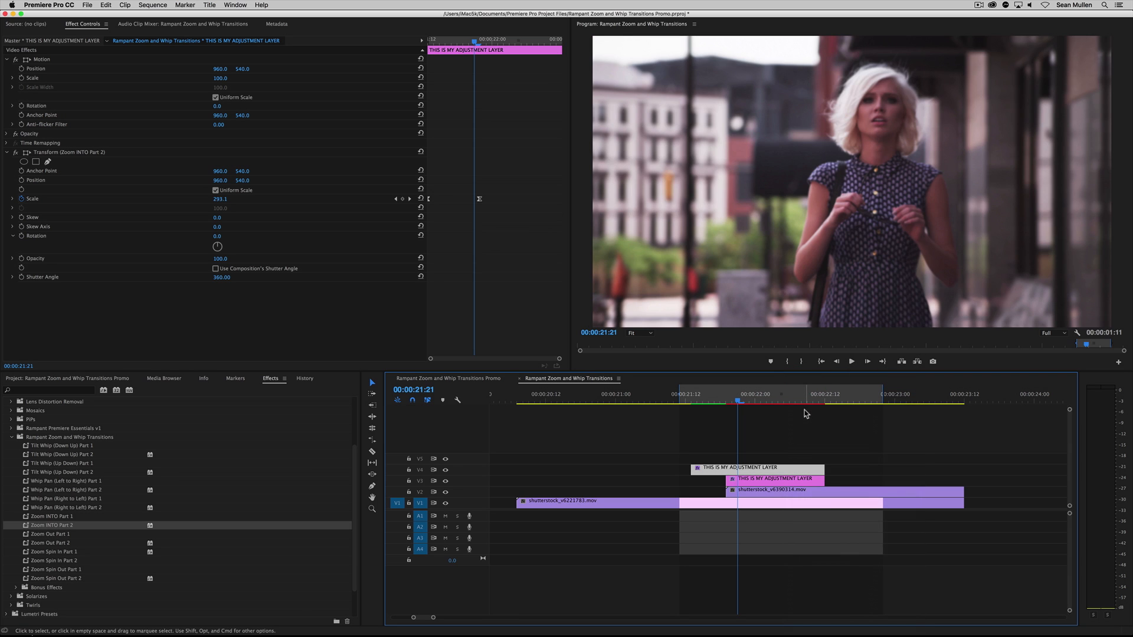
Compare the effect settings of the V3 and V4 adjustment layers with the playhead at 00:00:21:20
mouse_move(737, 394)
left_mouse_down()
mouse_move(693, 394)
mouse_move(738, 394)
mouse_move(701, 394)
mouse_move(732, 401)
left_mouse_up()
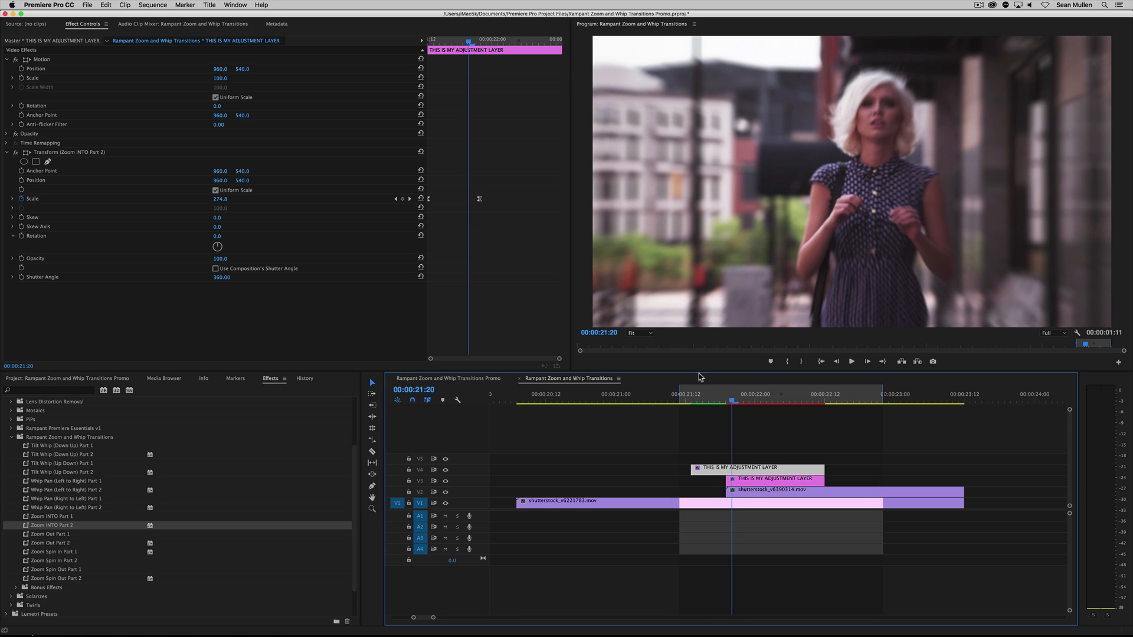
left_click(779, 438)
left_click(766, 478)
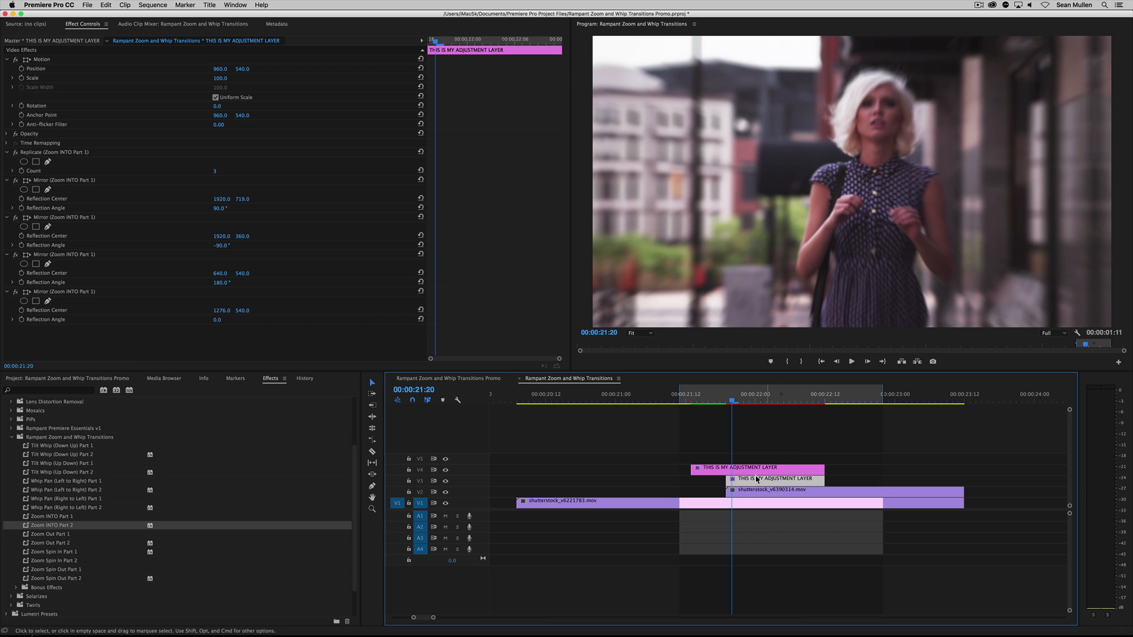
left_click(758, 470)
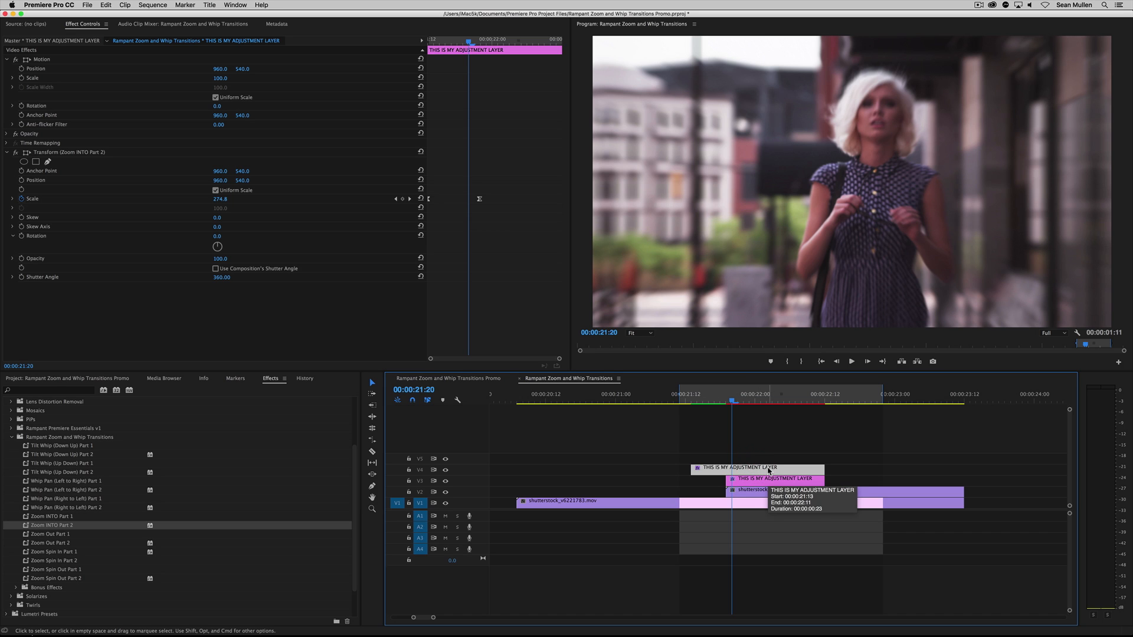
left_click(770, 478)
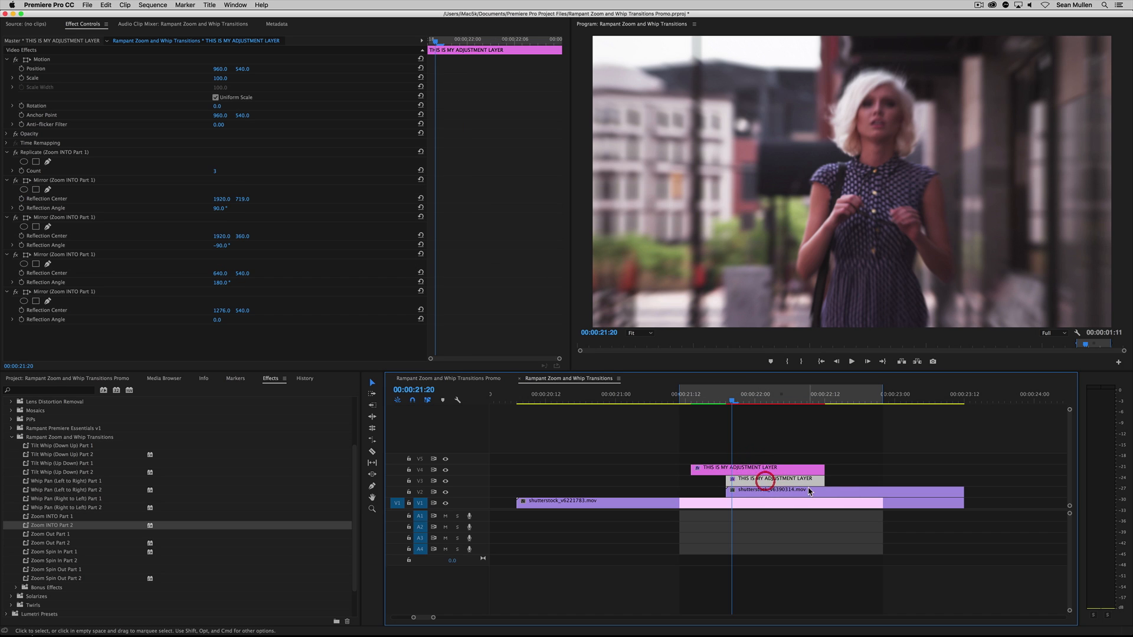
left_click(768, 471)
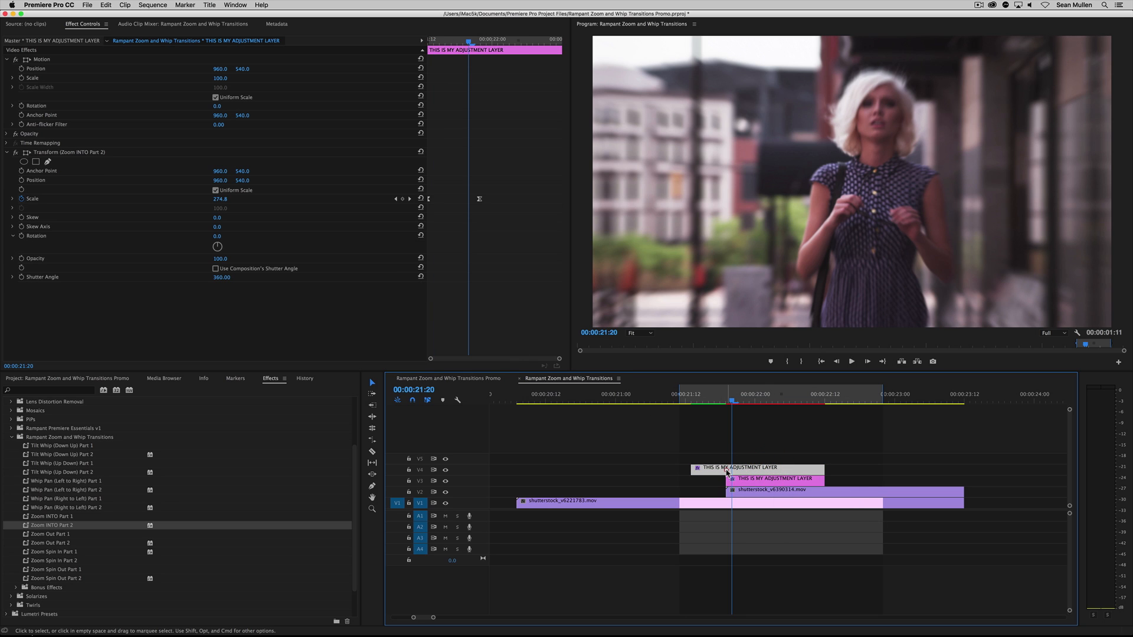
Move the second Scale keyframe of the V4 layer's Zoom INTO Part 2 Transform about 7 frames later and play the slower zoom
key("shift+5")
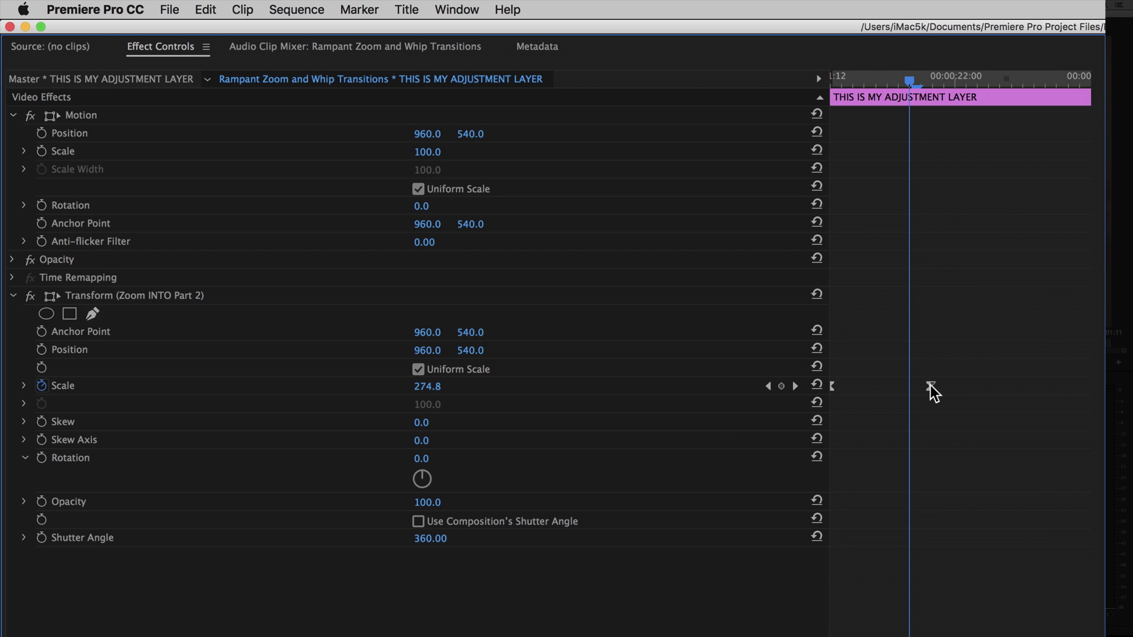
left_click_drag(931, 390, 1014, 400)
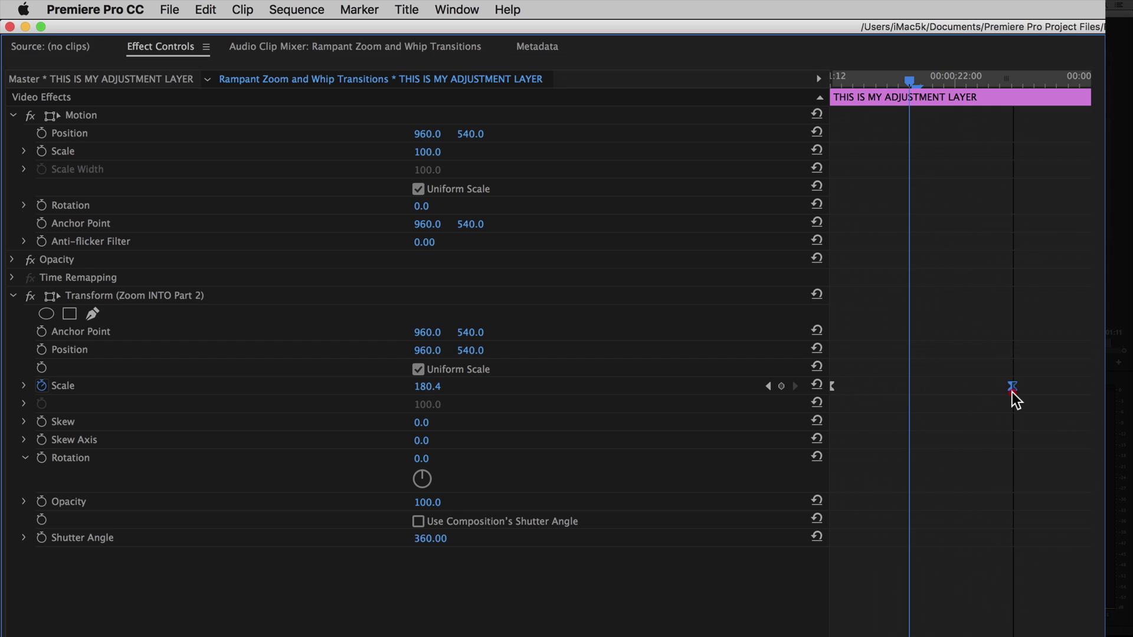
left_click(709, 392)
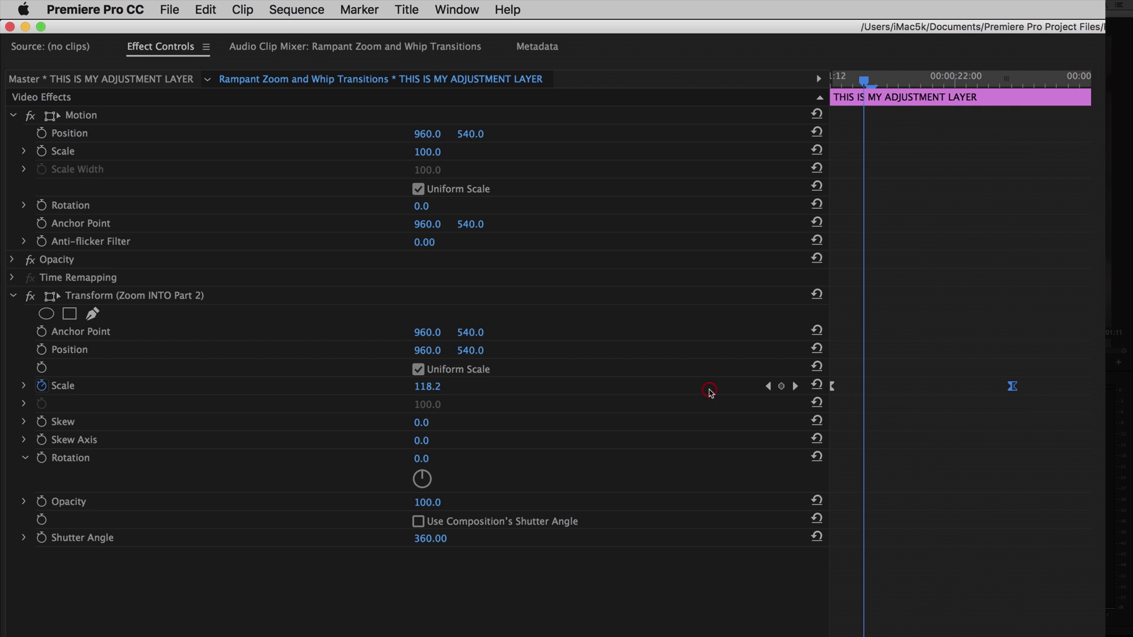
key("space")
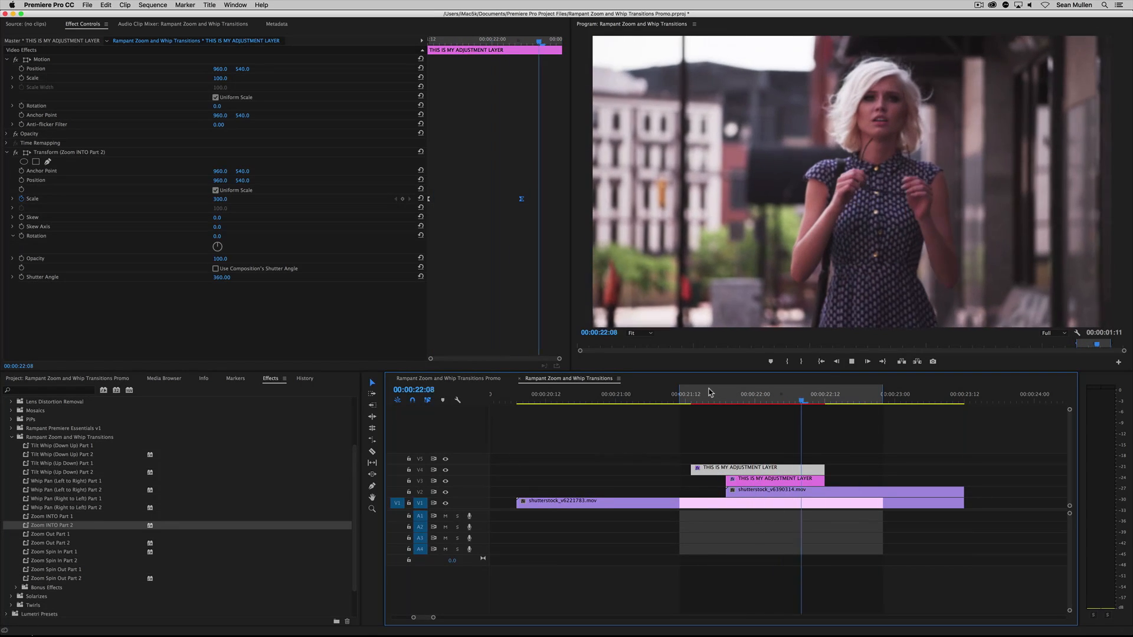
key("space")
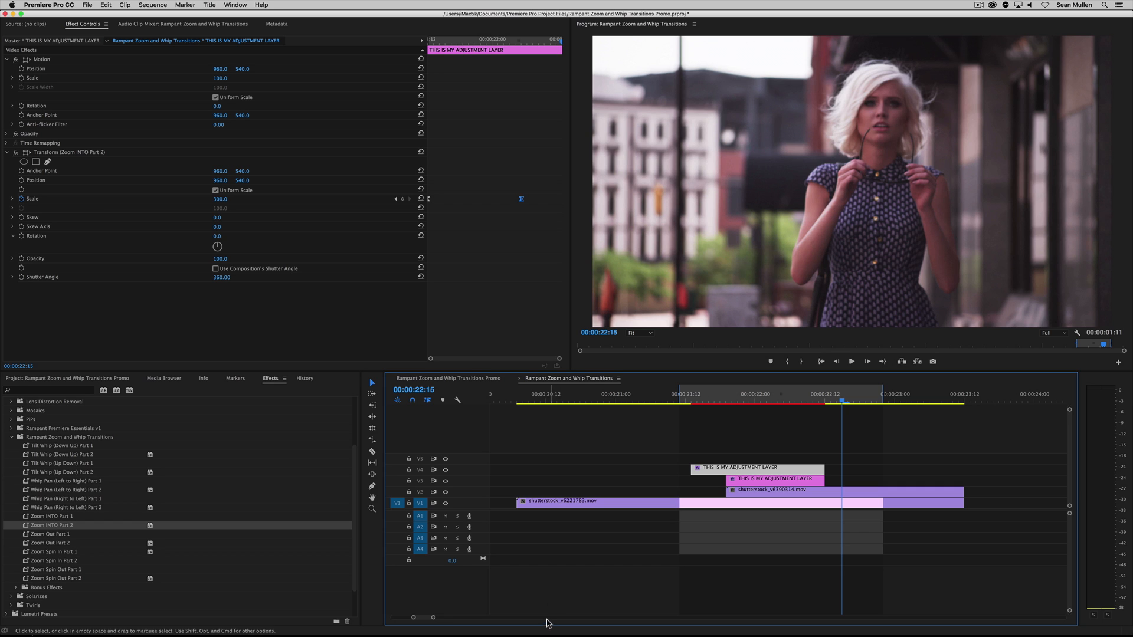
Duplicate the overlapping V1 and V2 clips after the originals and place the playhead at 00:00:25:04, where the copied V2 clip starts
mouse_move(436, 622)
left_mouse_down()
mouse_move(463, 623)
mouse_move(432, 621)
left_mouse_up()
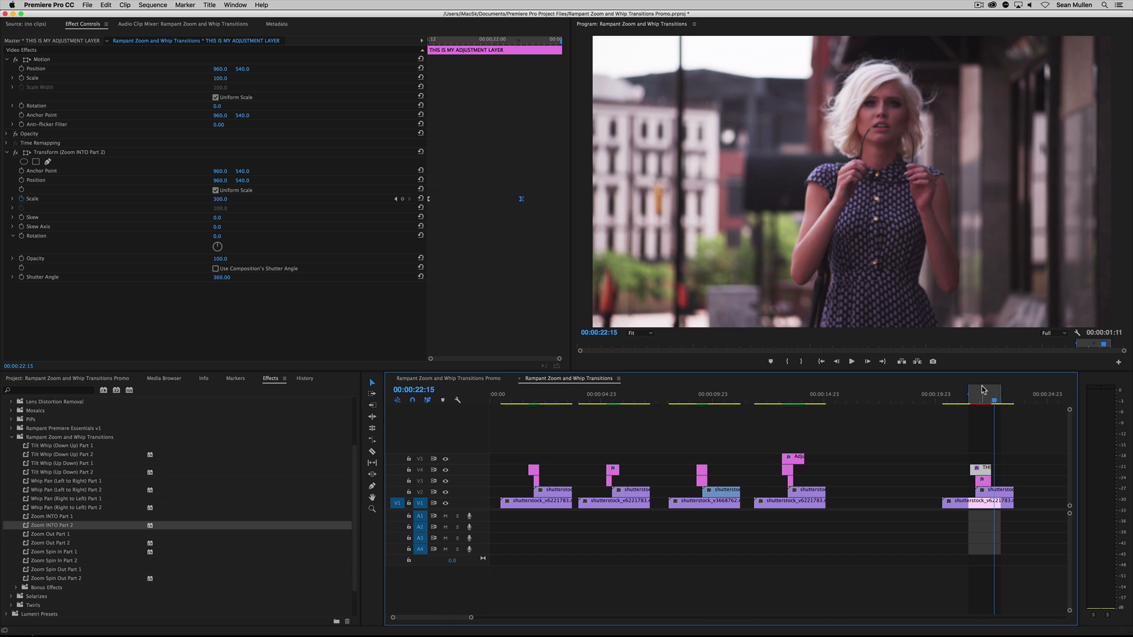
left_click(972, 406)
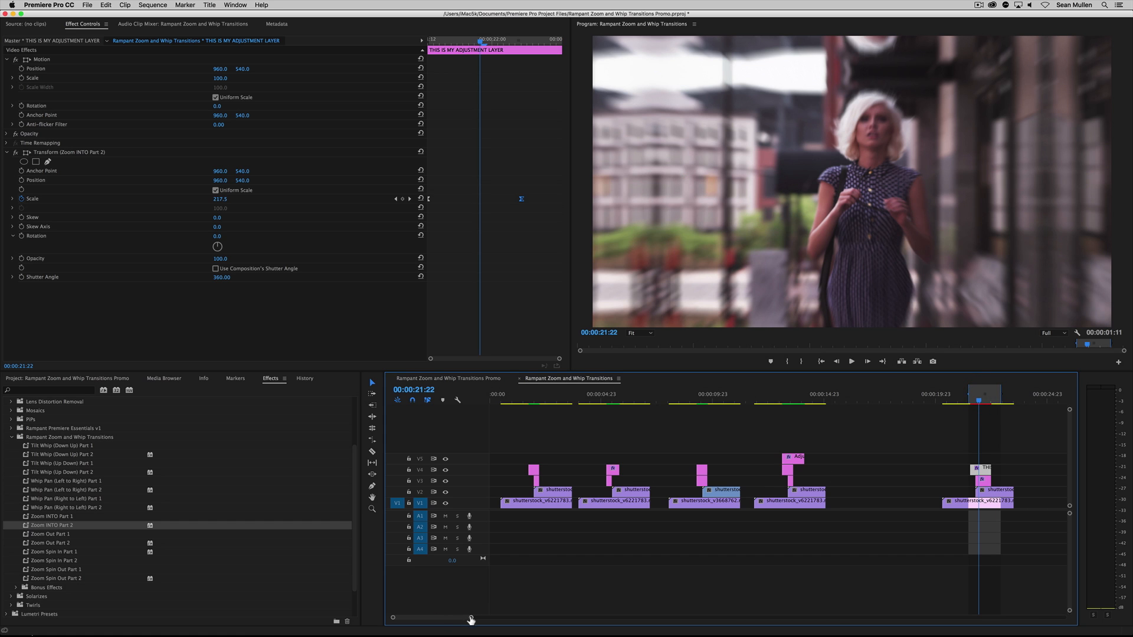
mouse_move(471, 618)
left_mouse_down()
mouse_move(526, 622)
mouse_move(465, 622)
mouse_move(476, 622)
left_mouse_up()
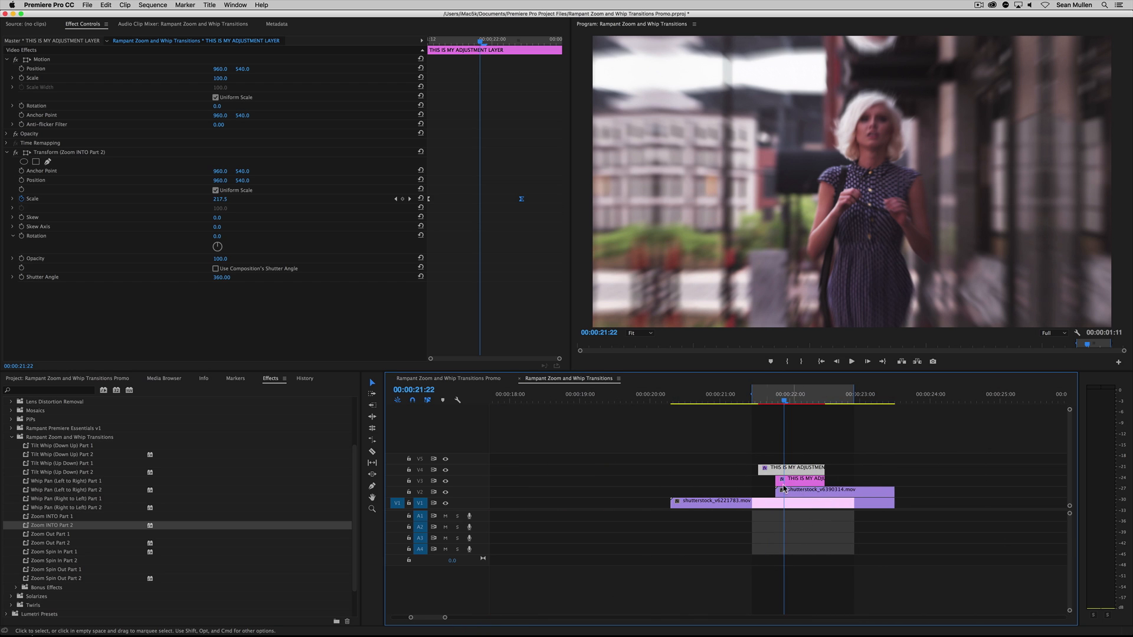
left_click_drag(756, 489, 1048, 492)
left_click_drag(965, 394, 1012, 430)
scroll(438, 621, "down", 3)
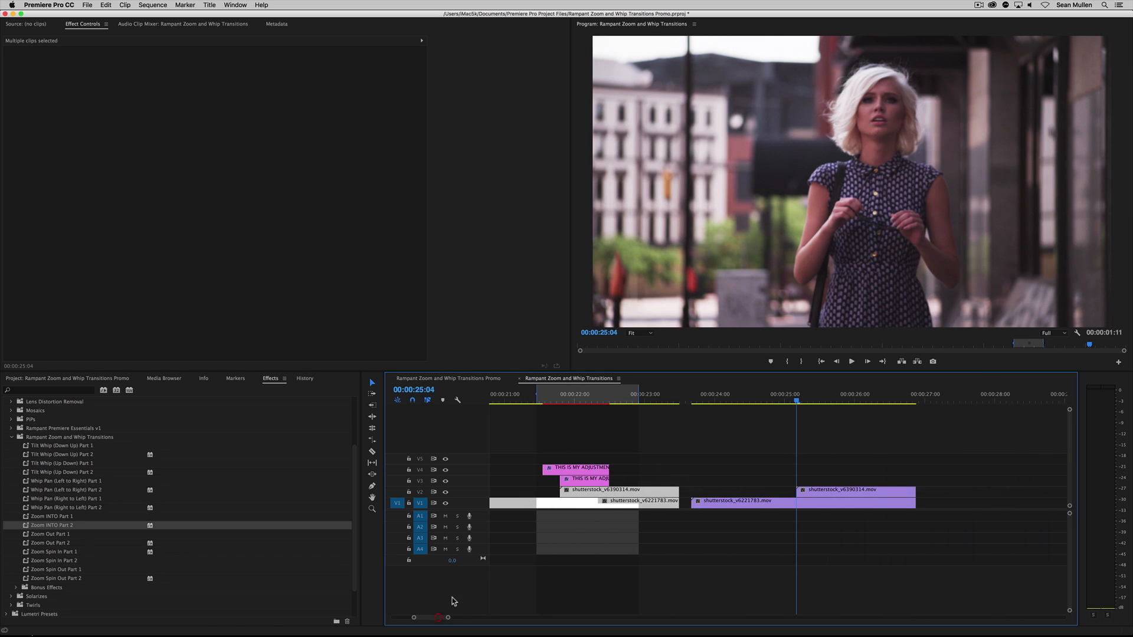
Copy both adjustment layers onto the duplicated clips, with the V3 copy starting at 00:00:25:04, and start playback
left_click_drag(560, 450, 834, 476)
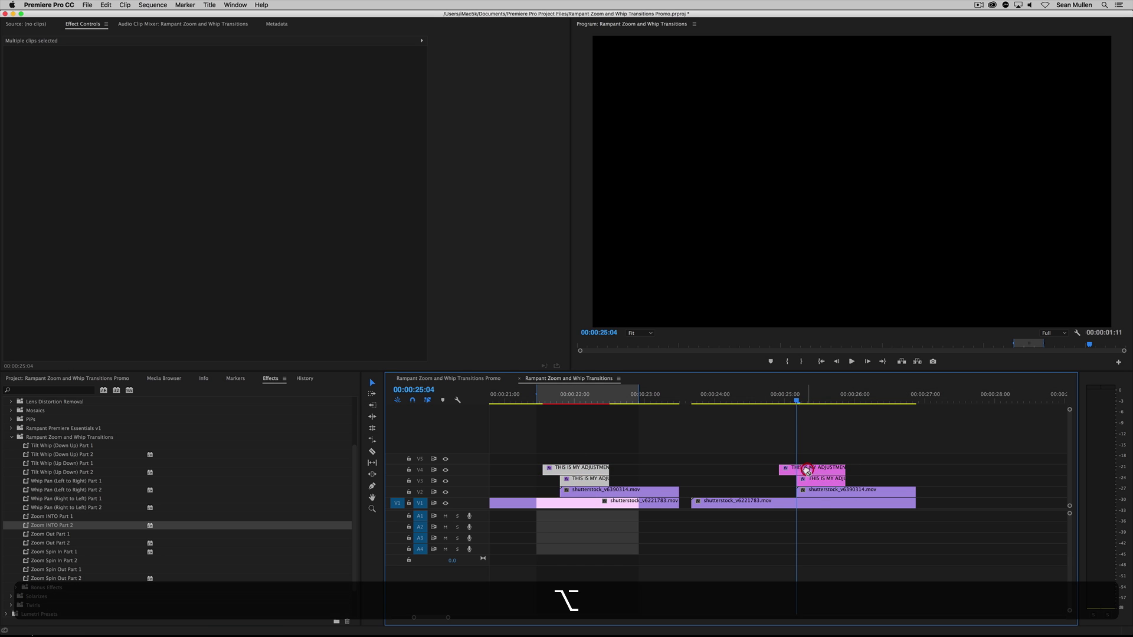
left_click(773, 395)
key("space")
left_click(783, 392)
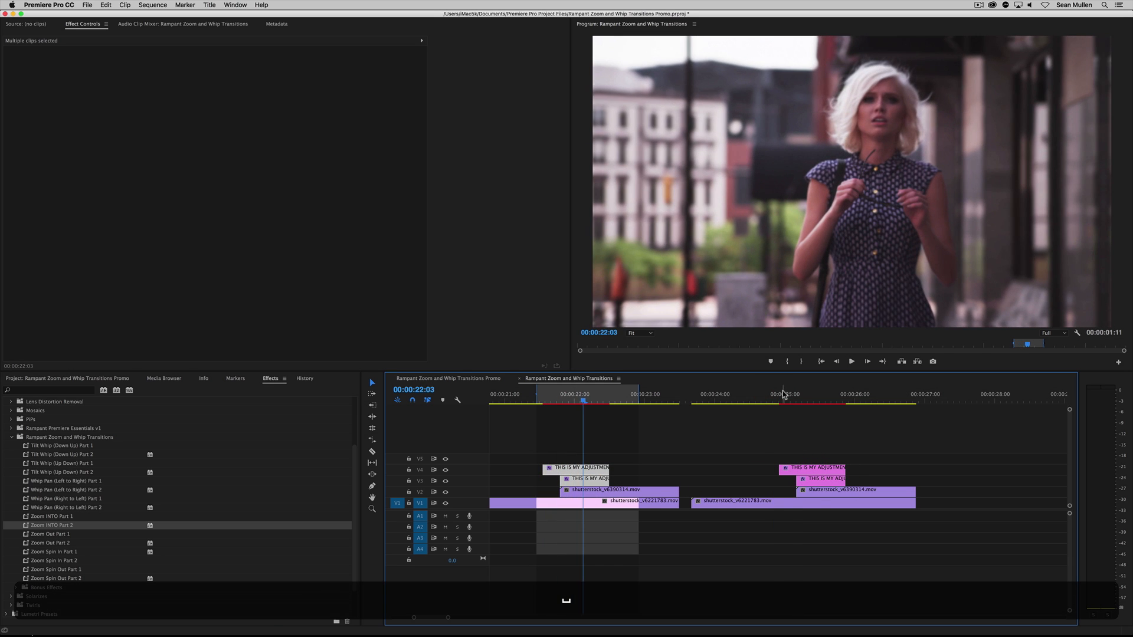
Mark a 00:00:01:13 range from an In point at 00:00:24:15 to an Out point past the copied layers, and review the copied transition
left_click(758, 394)
key("i")
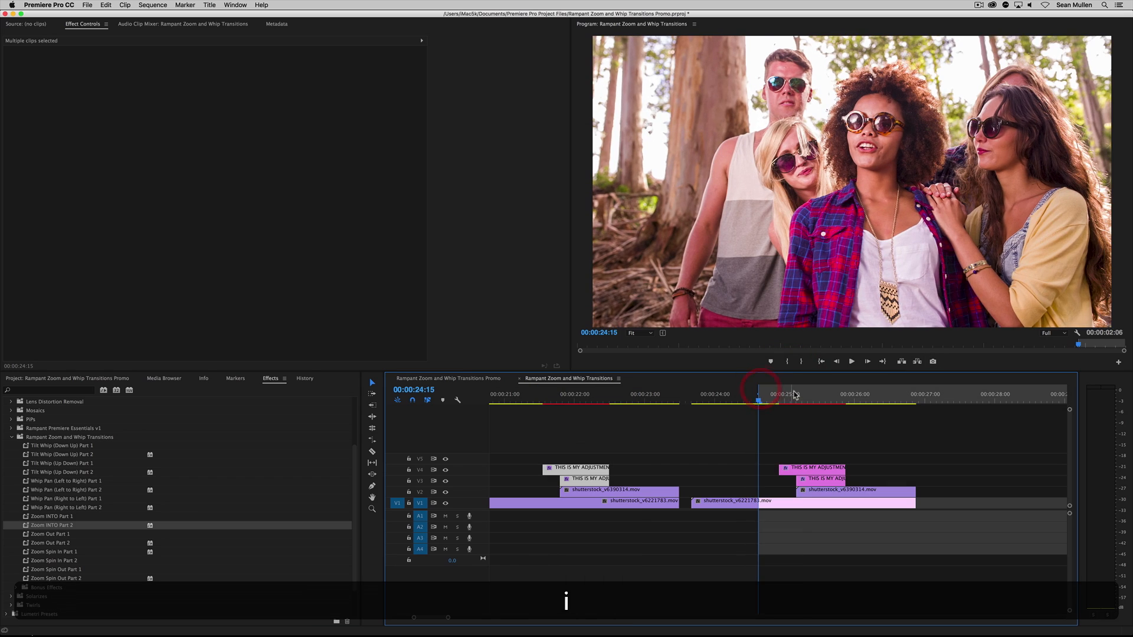
left_click(846, 397)
left_click(865, 397)
key("o")
key("space")
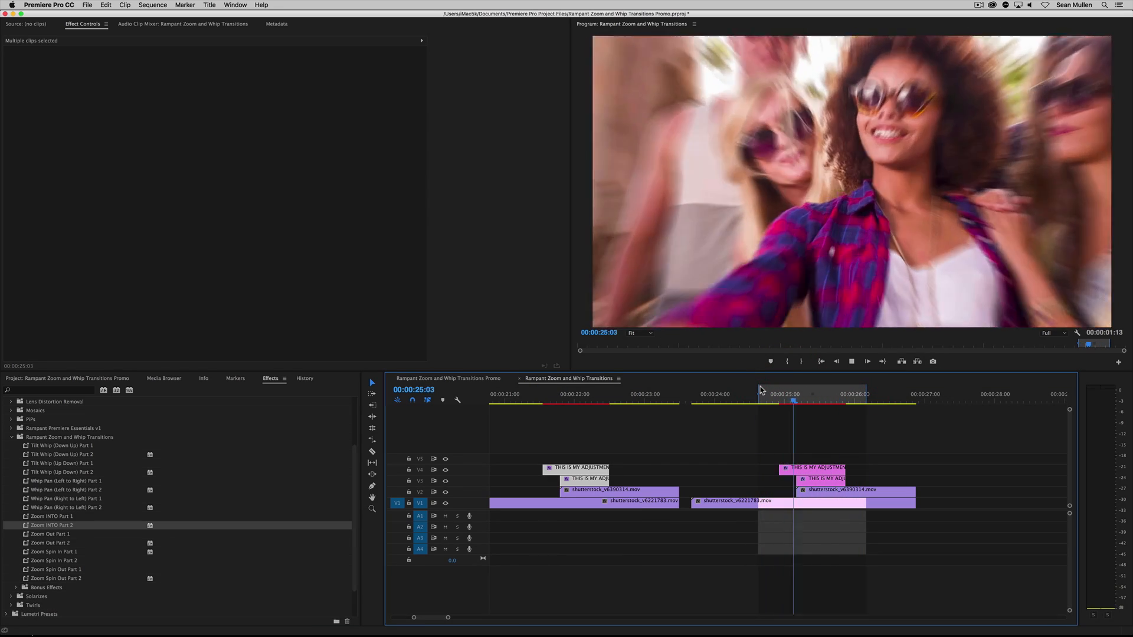
key("space")
left_click_drag(792, 440, 838, 487)
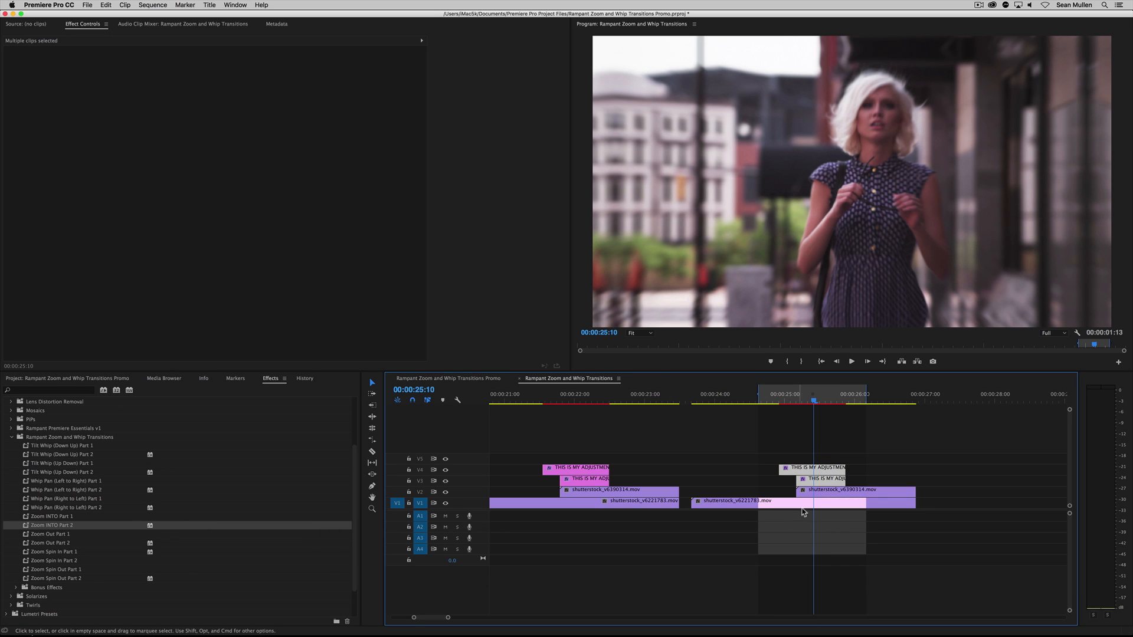
mouse_move(800, 405)
left_mouse_down()
mouse_move(773, 399)
mouse_move(791, 398)
left_mouse_up()
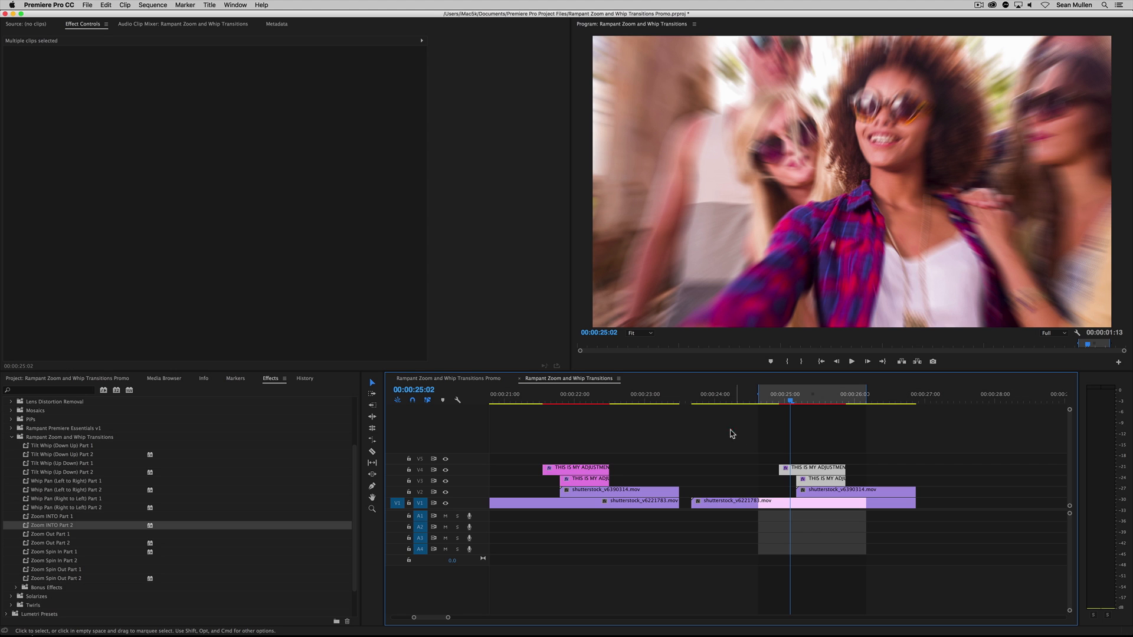
Delete the duplicated clips with their adjustment layers and return to the start of the sequence
left_click_drag(733, 430, 889, 541)
key("BackSpace")
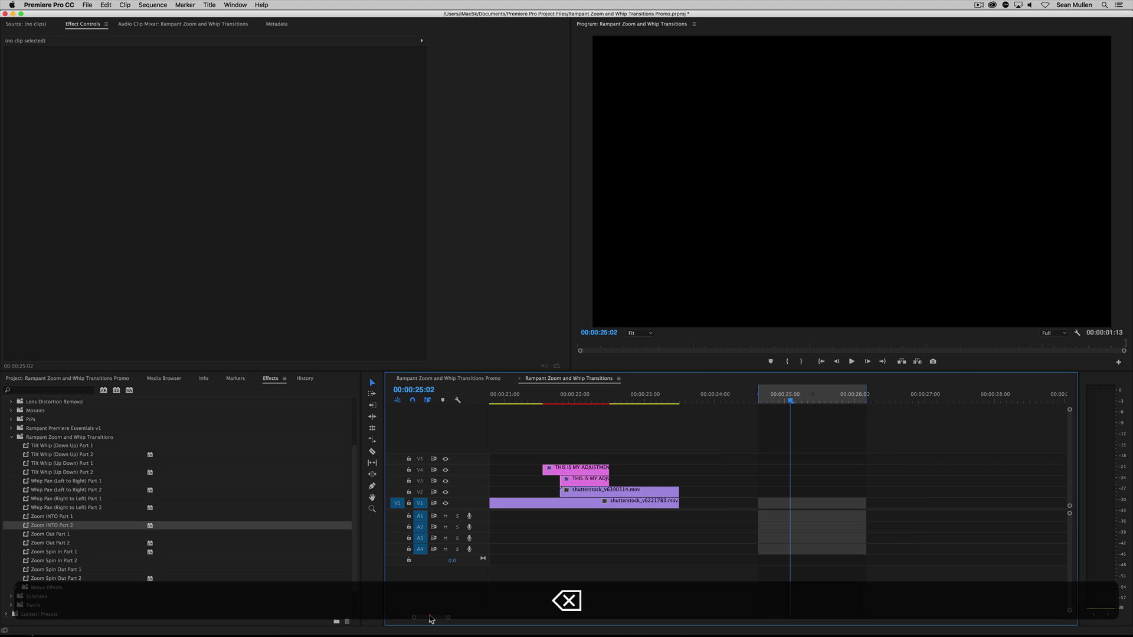
mouse_move(430, 617)
left_mouse_down()
mouse_move(411, 617)
mouse_move(442, 619)
mouse_move(429, 617)
left_mouse_up()
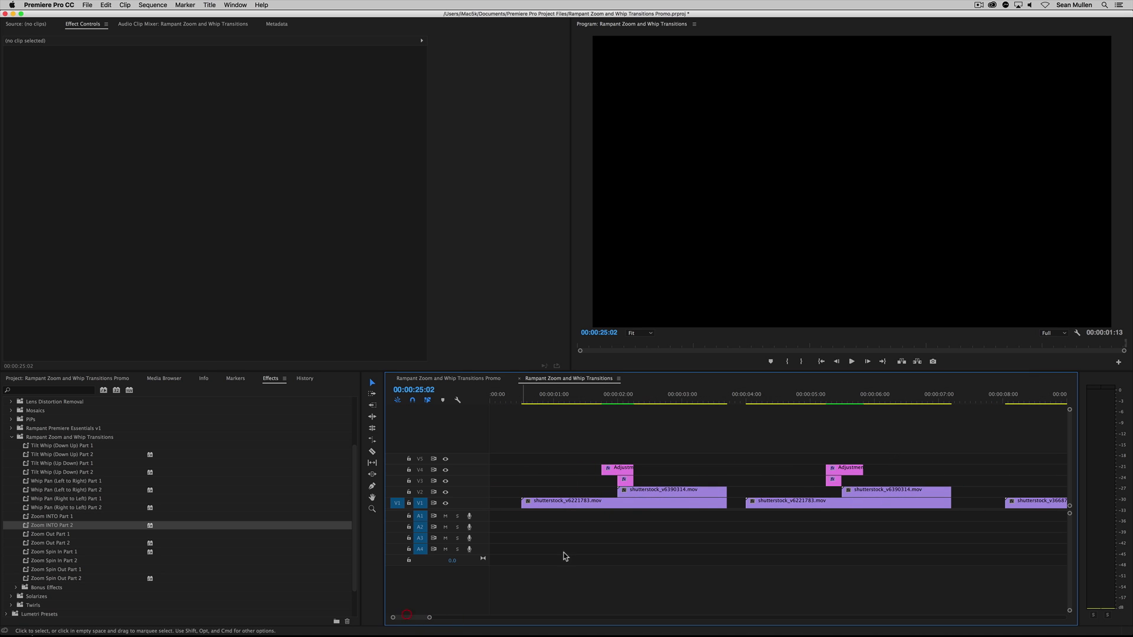
Examine the first two example transitions, comparing the placement and presets of their adjustment layers on V3 and V4
left_click_drag(593, 402, 652, 405)
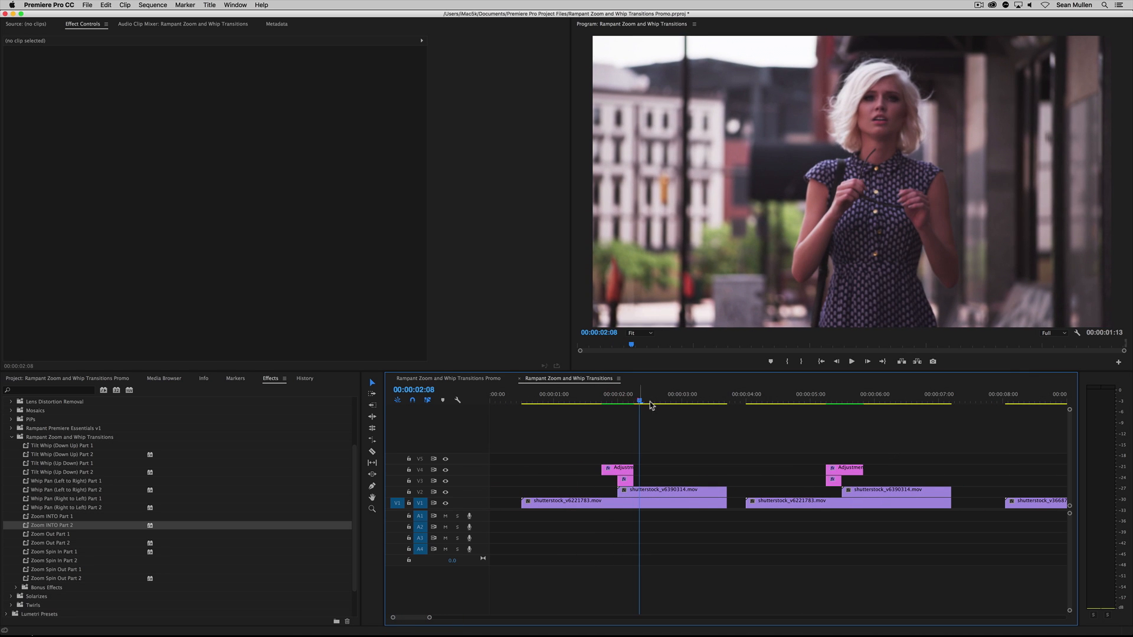
left_click_drag(817, 403, 861, 405)
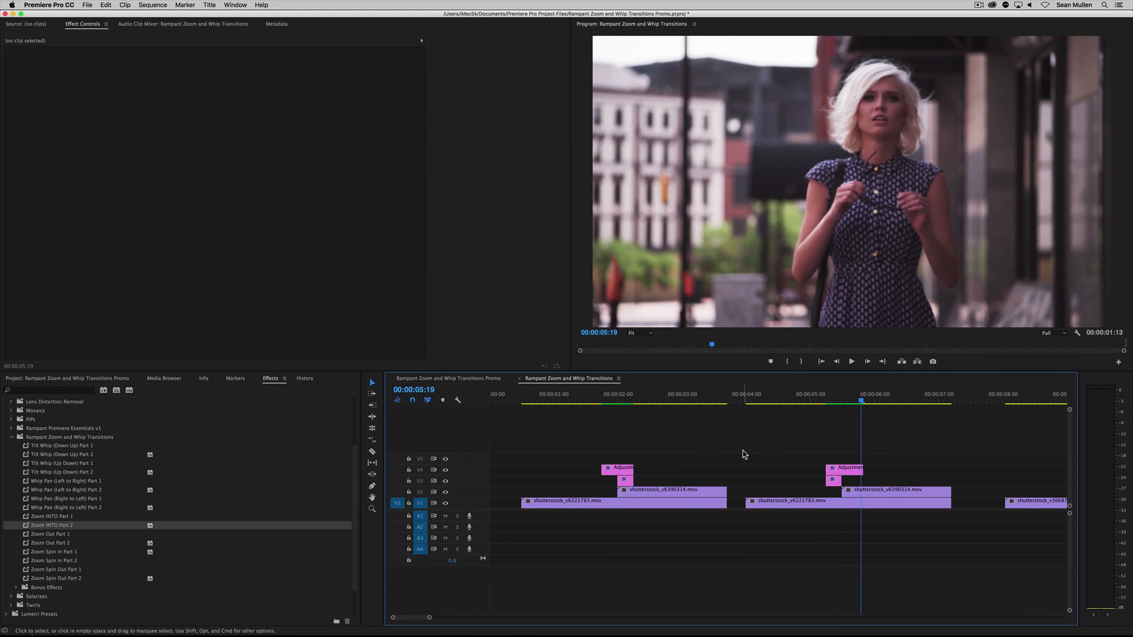
left_click(764, 399)
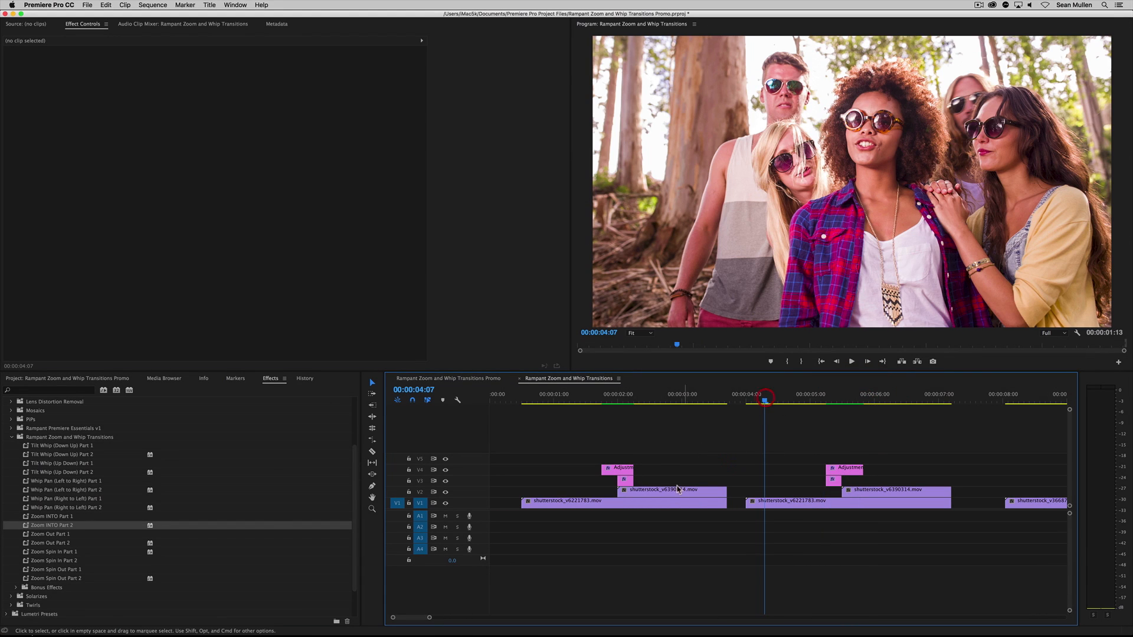
left_click_drag(594, 445, 642, 485)
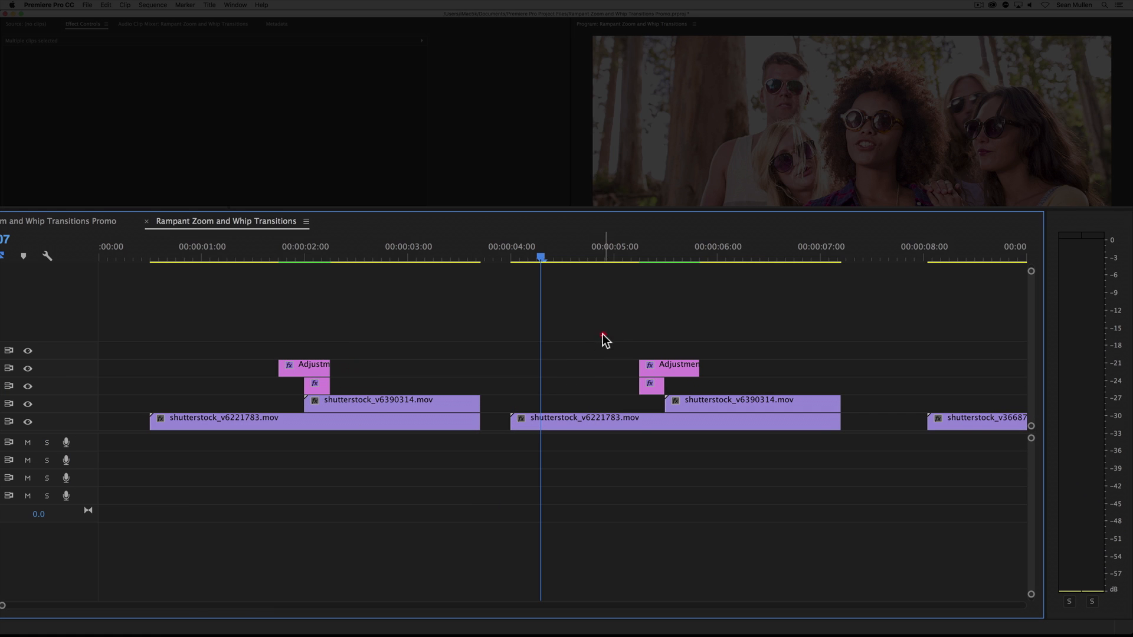
left_click_drag(603, 336, 734, 393)
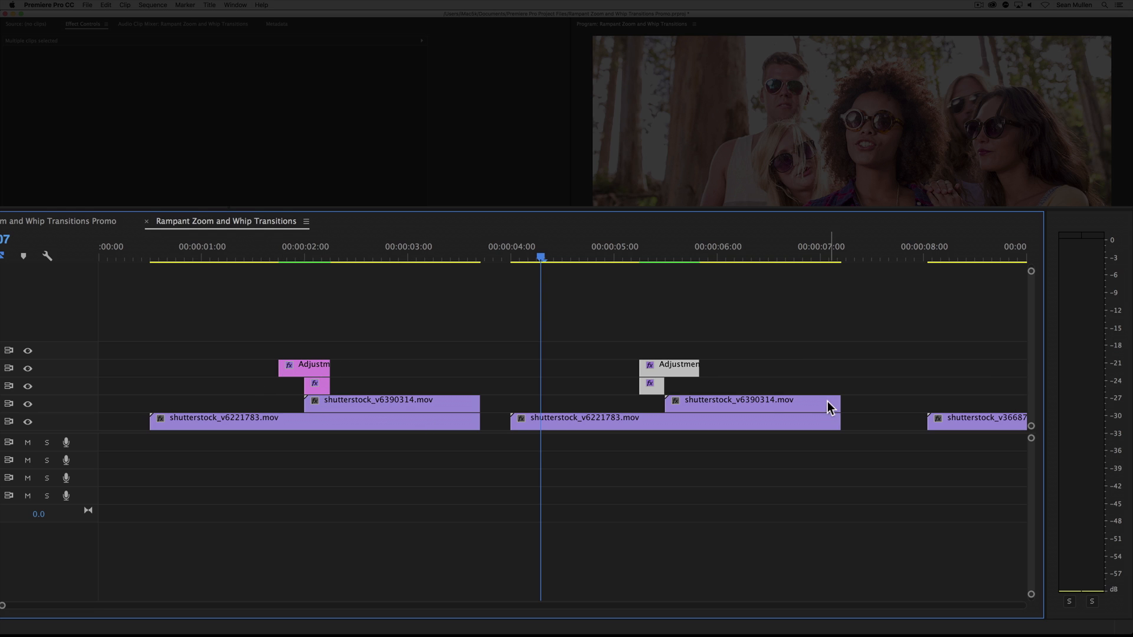
left_click(609, 384)
left_click(649, 384)
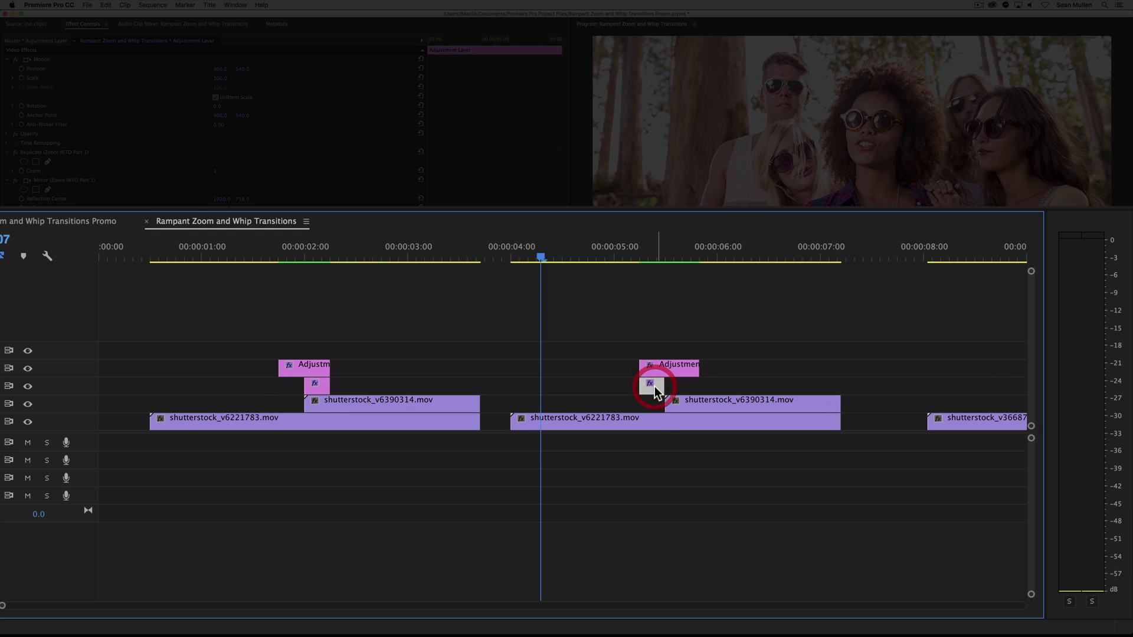
left_click(647, 423)
left_click(318, 371)
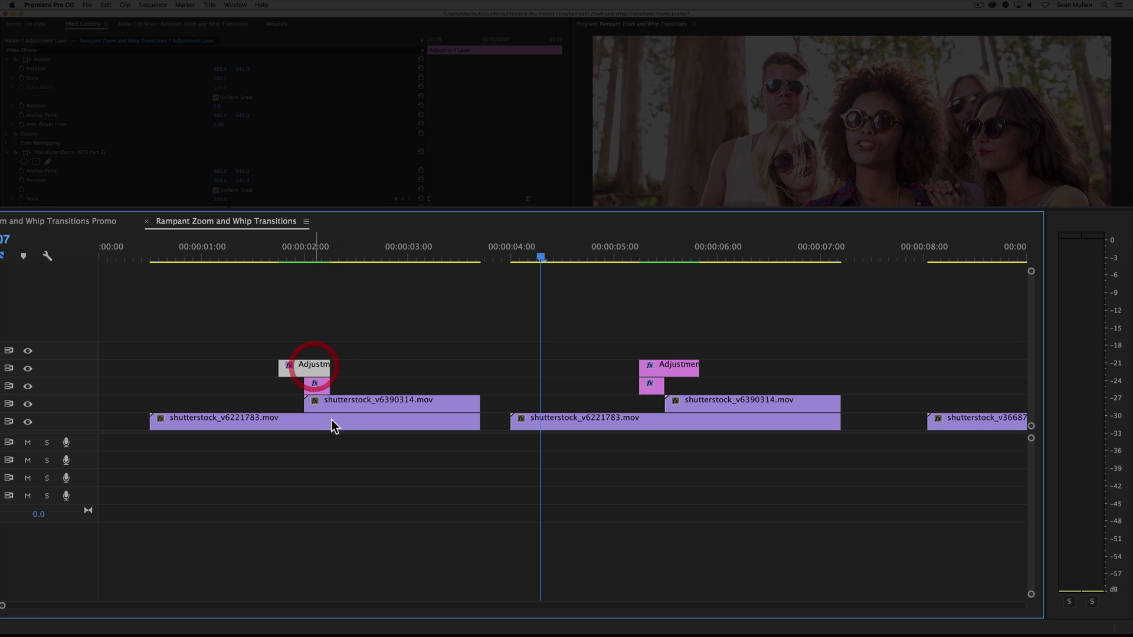
left_click(319, 388)
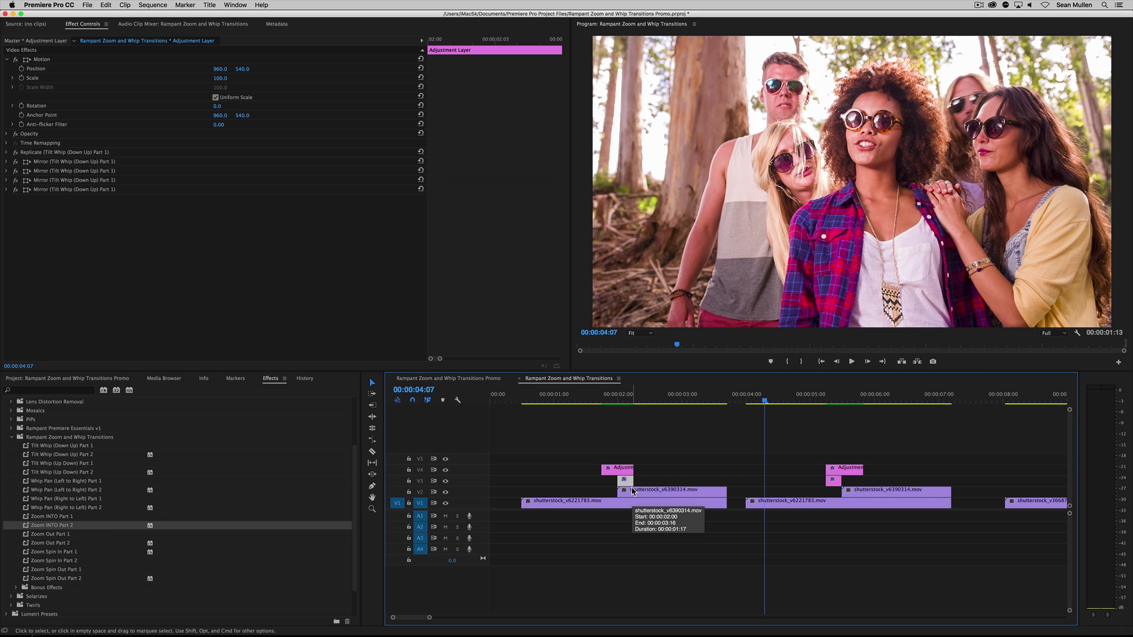
mouse_move(416, 618)
left_mouse_down()
mouse_move(436, 621)
mouse_move(411, 621)
left_mouse_up()
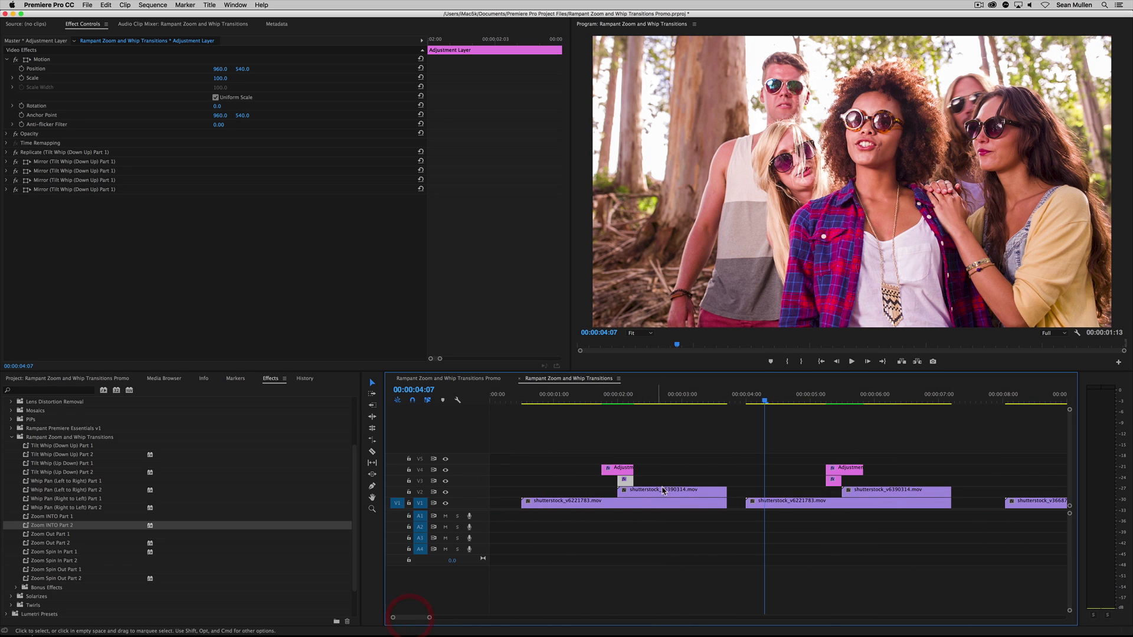
Duplicate the second example's V1 and V2 clips to the end of the sequence and extend the Out point to a 00:00:03:06 range
left_click_drag(816, 492, 868, 503)
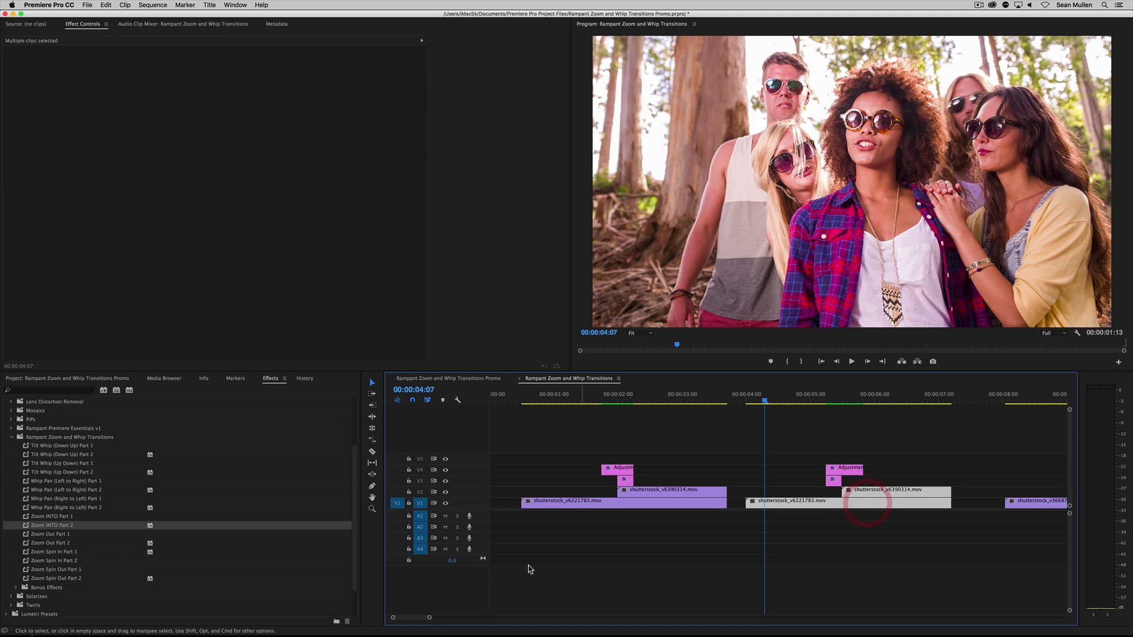
left_click_drag(429, 617, 474, 618)
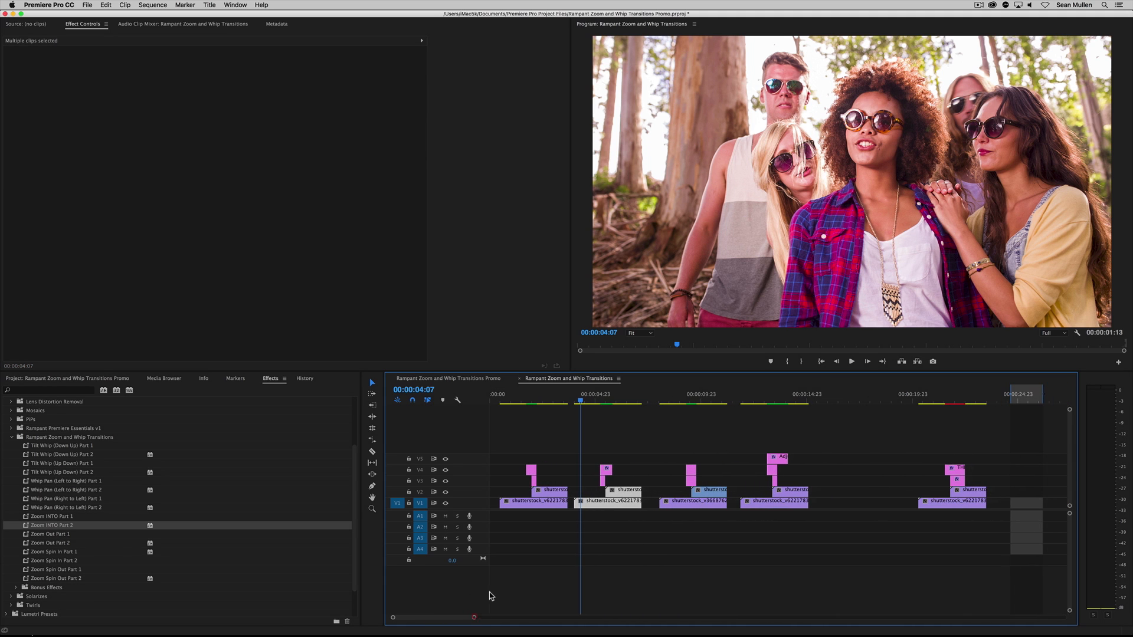
left_click_drag(604, 505, 1041, 511)
left_click_drag(1043, 393, 1079, 393)
scroll(534, 536, "right", 10)
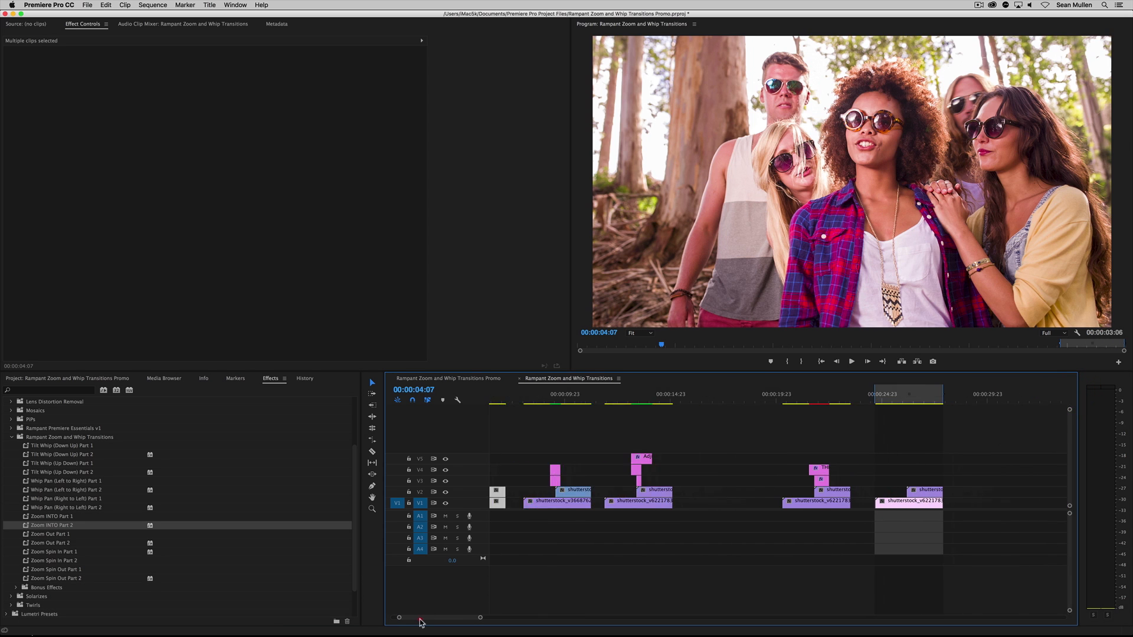
Preview the duplicated clips and place the playhead at 00:00:26:02, just before the V2 clip starts
left_click(767, 404)
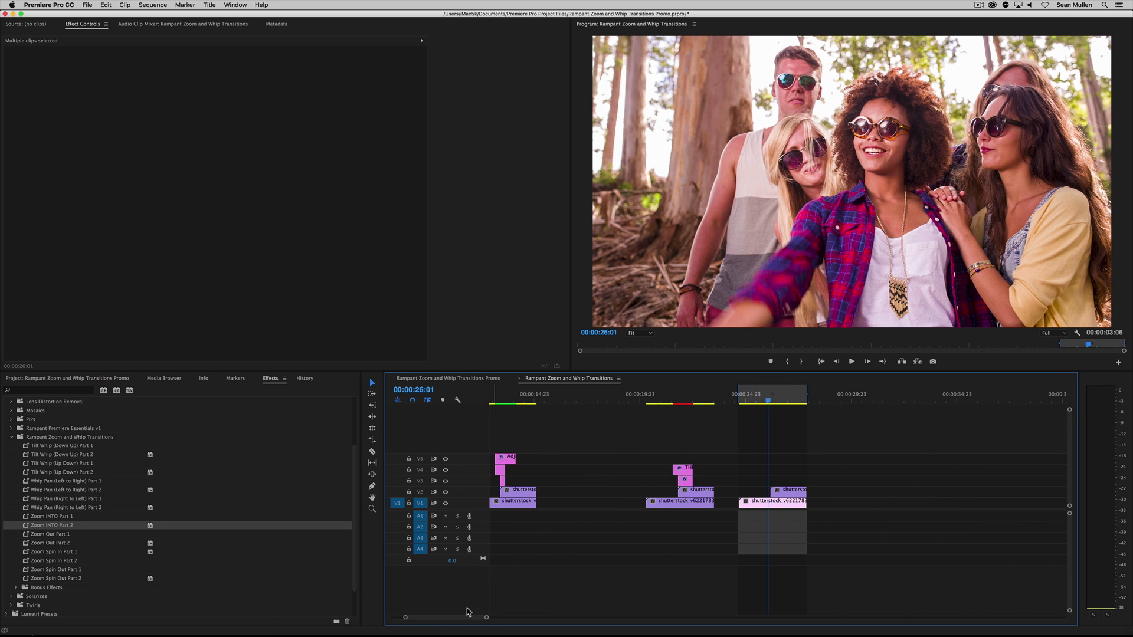
left_click_drag(487, 618, 436, 618)
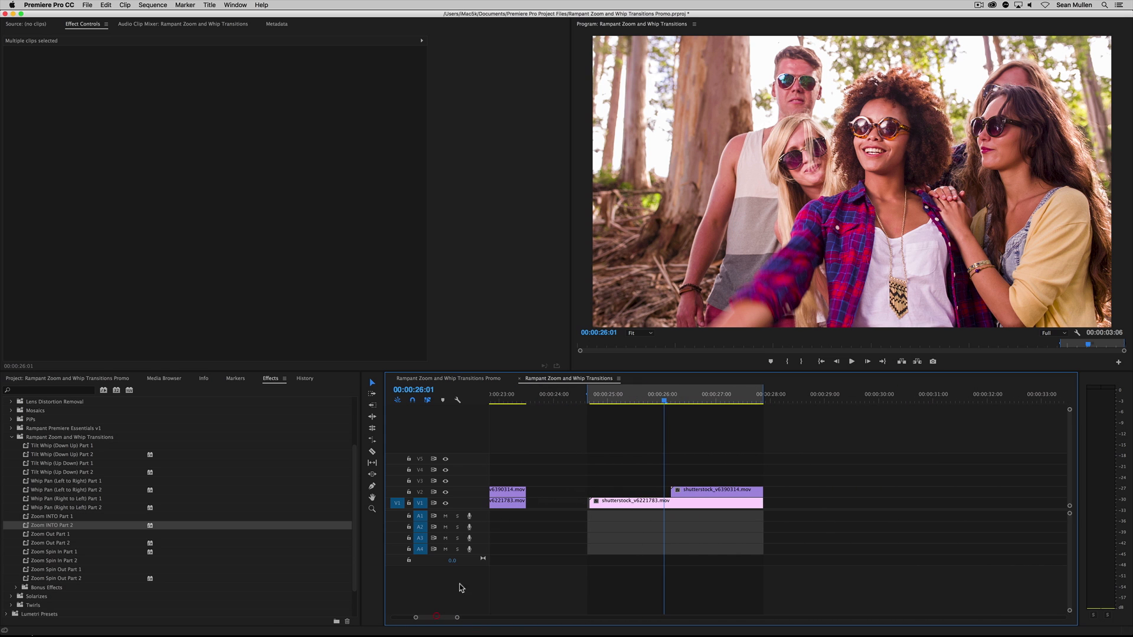
left_click(646, 400)
key("space")
key("space")
mouse_move(646, 400)
left_mouse_down()
mouse_move(679, 403)
mouse_move(669, 403)
left_mouse_up()
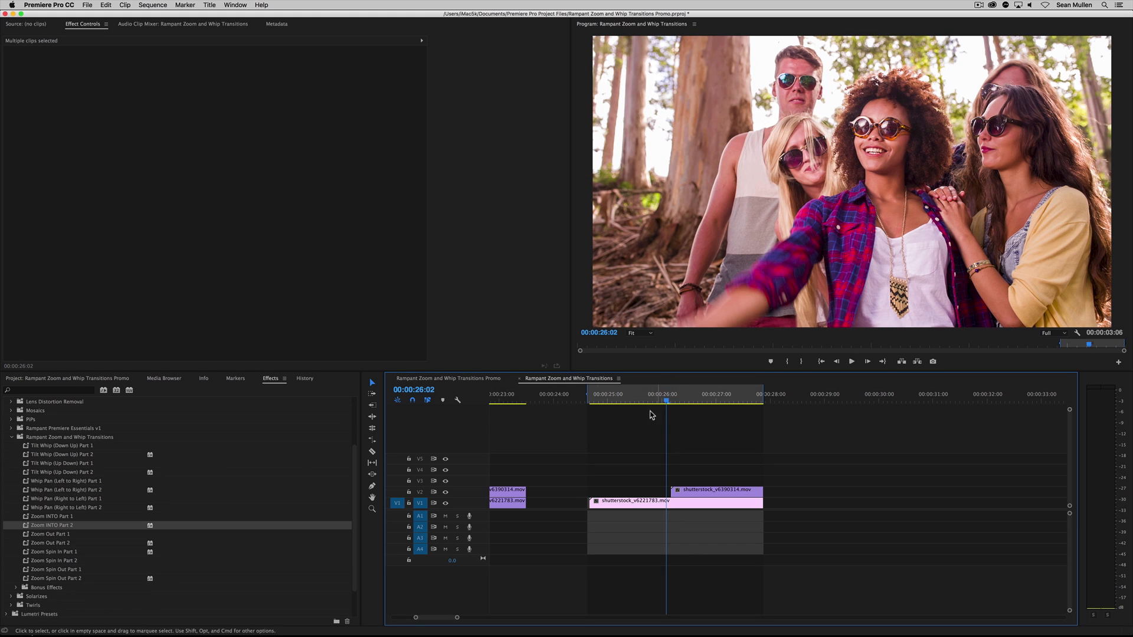
Place THIS IS MY ADJUSTMENT LAYER on V3 across the start of the duplicated V2 clip and shorten its end
left_click(77, 379)
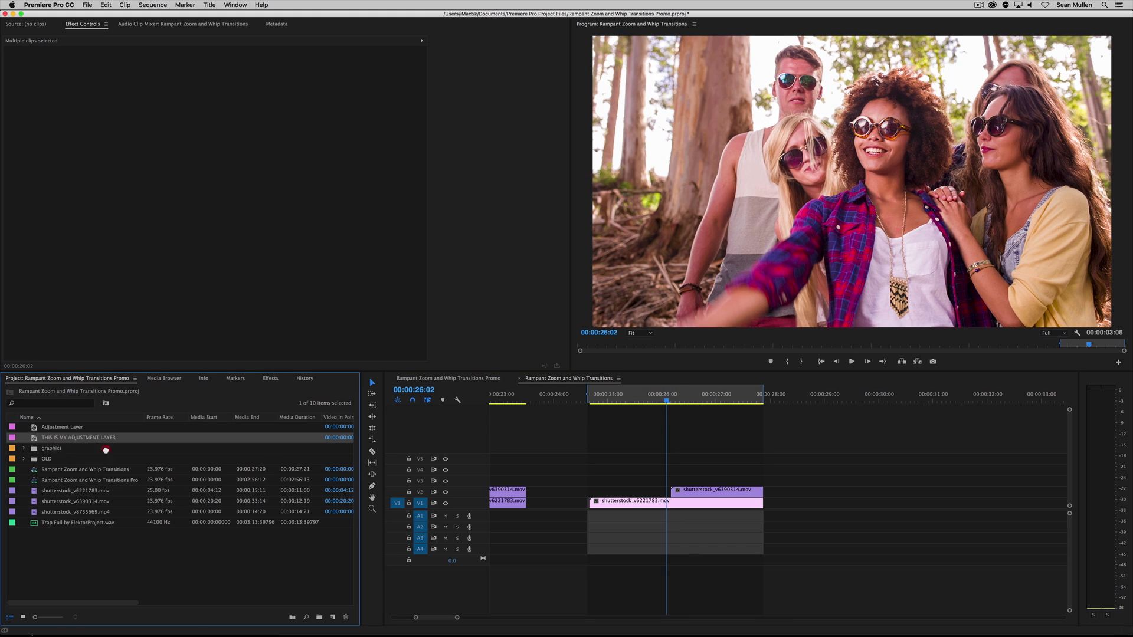
left_click_drag(106, 451, 617, 481)
left_click_drag(883, 480, 736, 479)
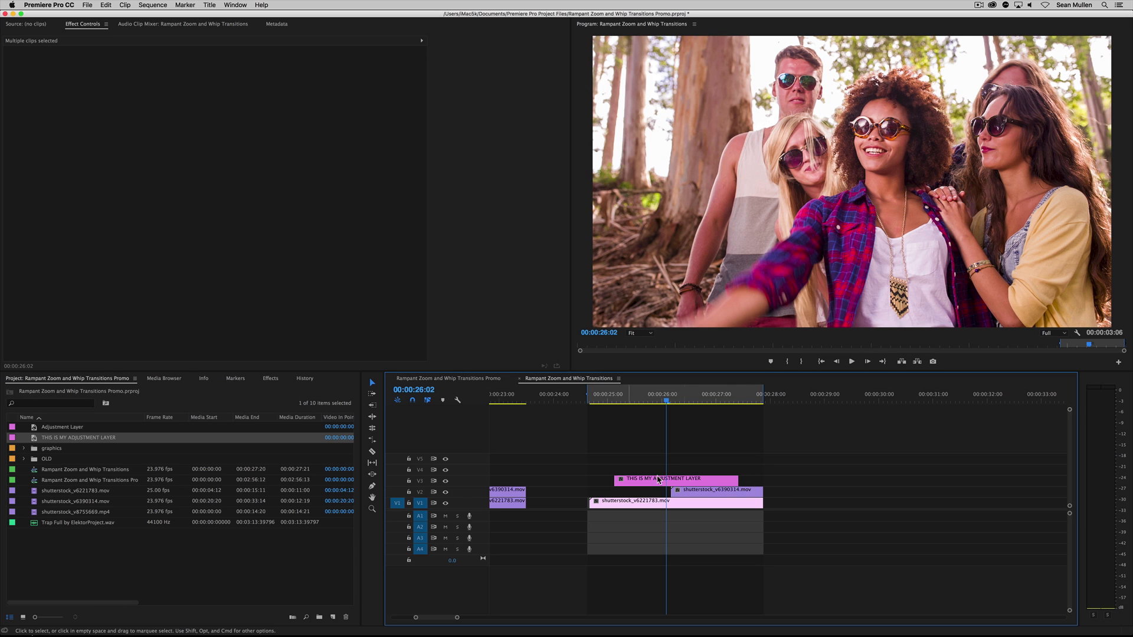
Trim the V3 adjustment layer to a short section ending where the V2 clip starts and apply the Zoom Out Part 1 preset
left_click(270, 378)
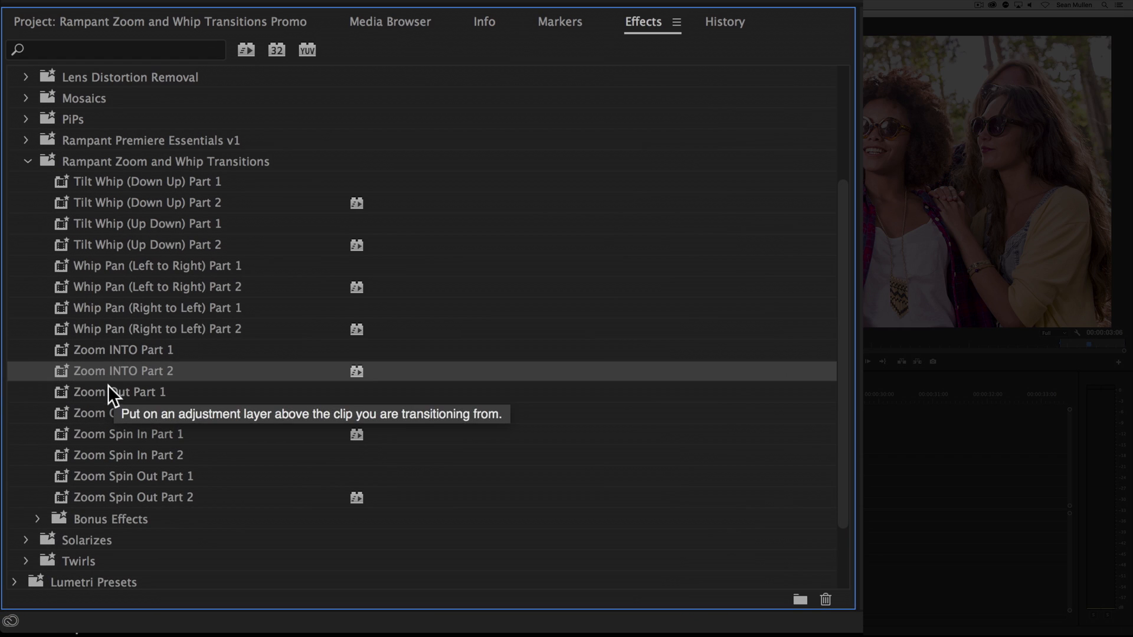
left_click(43, 533)
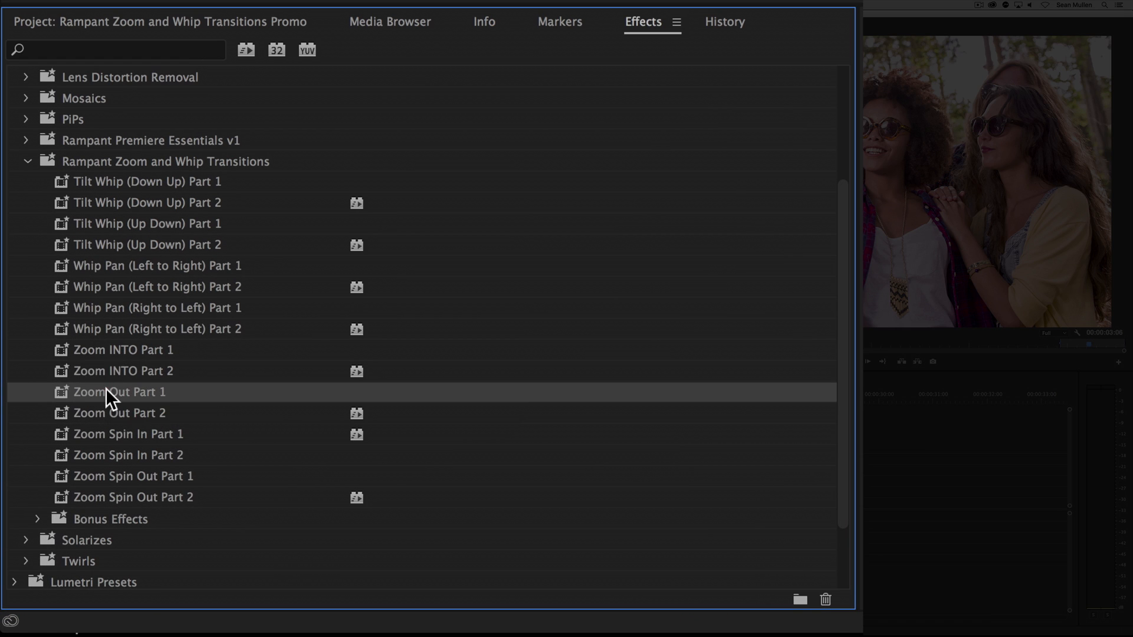
mouse_move(129, 394)
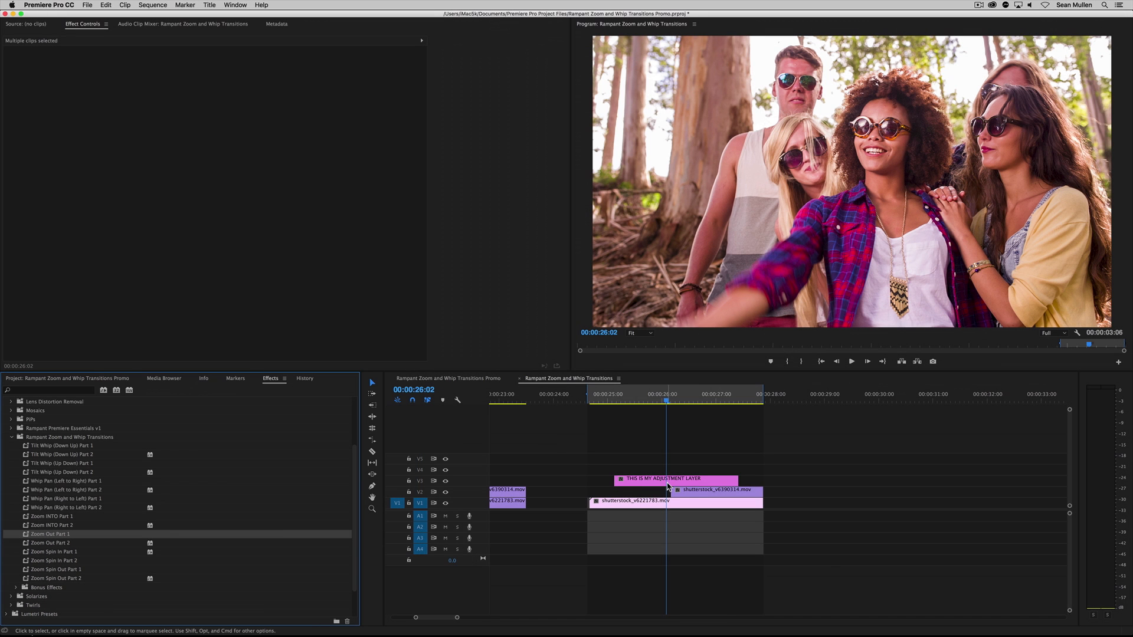
left_click(693, 493)
left_click_drag(737, 479, 646, 479)
left_click_drag(62, 534, 566, 458)
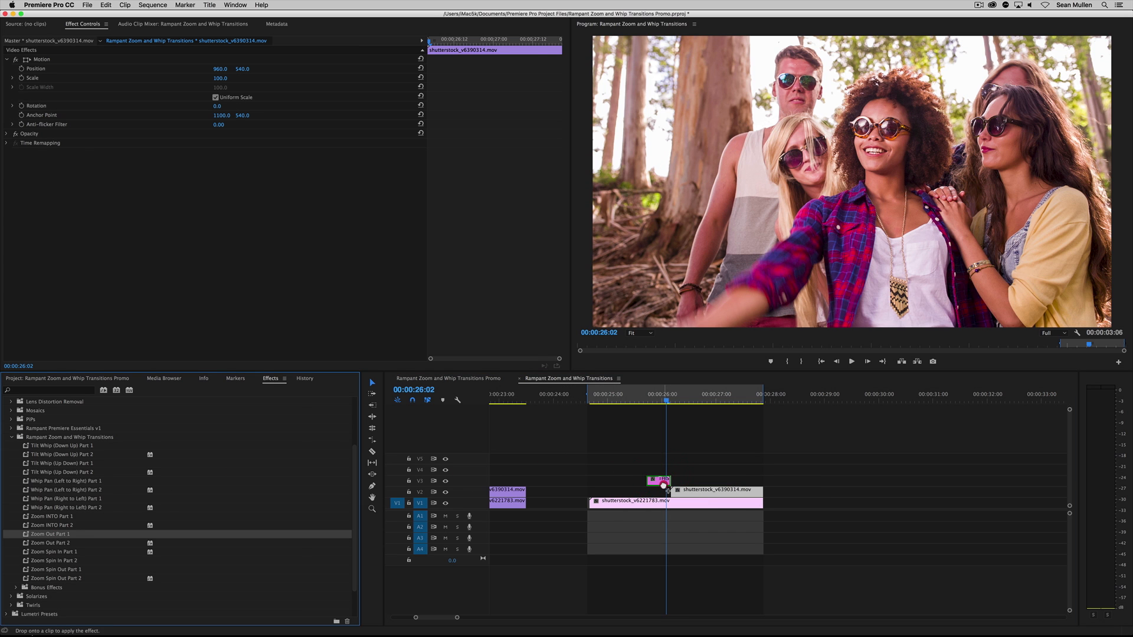
left_click_drag(664, 486, 664, 487)
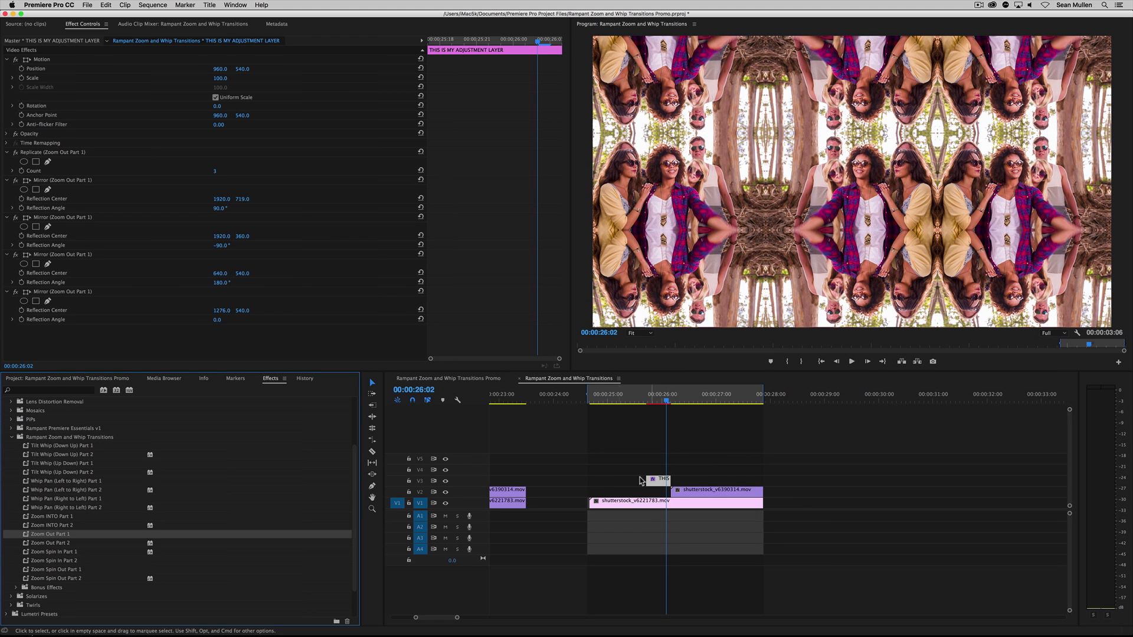
Add a second adjustment layer on V4 aligned to the V3 layer's start, trim it just past the cut, and apply Zoom Out Part 2
left_click(78, 378)
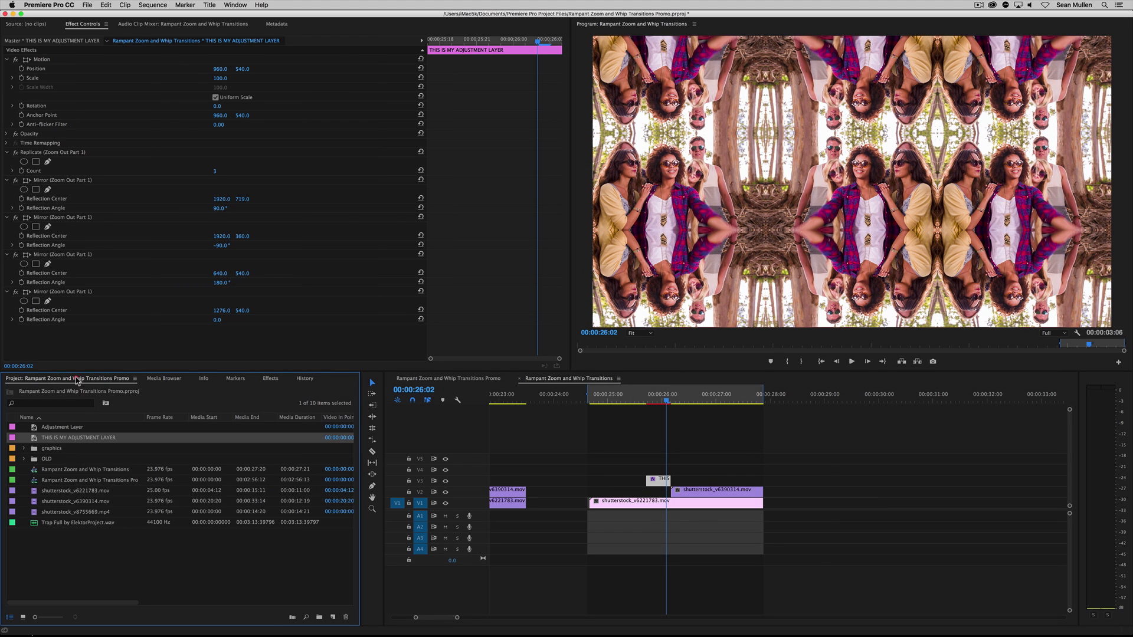
left_click_drag(118, 440, 648, 466)
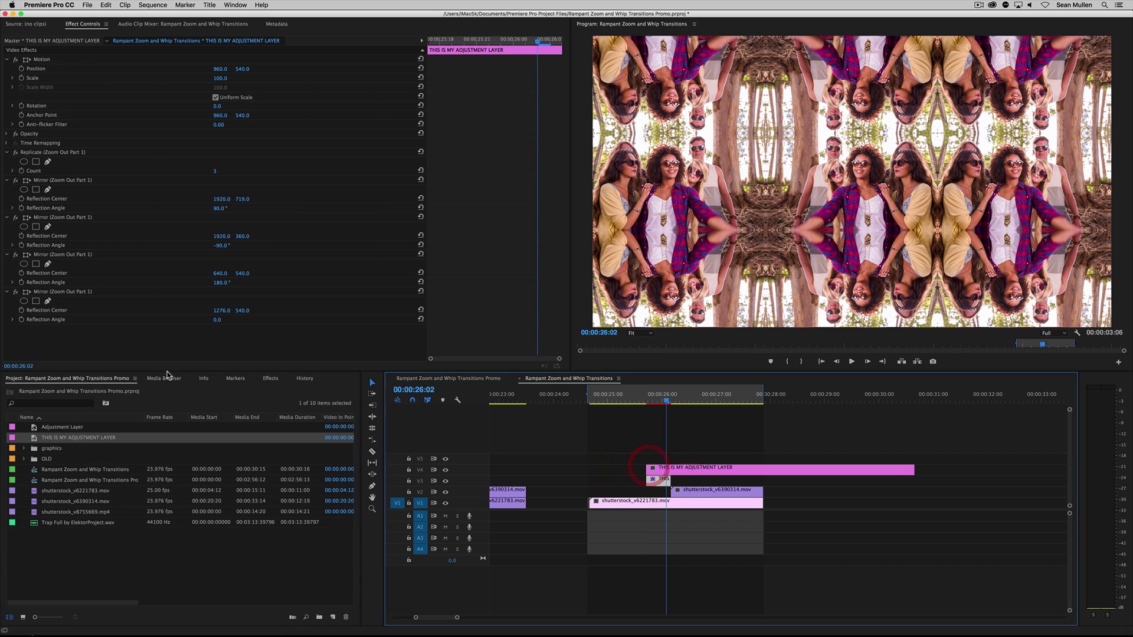
left_click(271, 378)
left_click(52, 543)
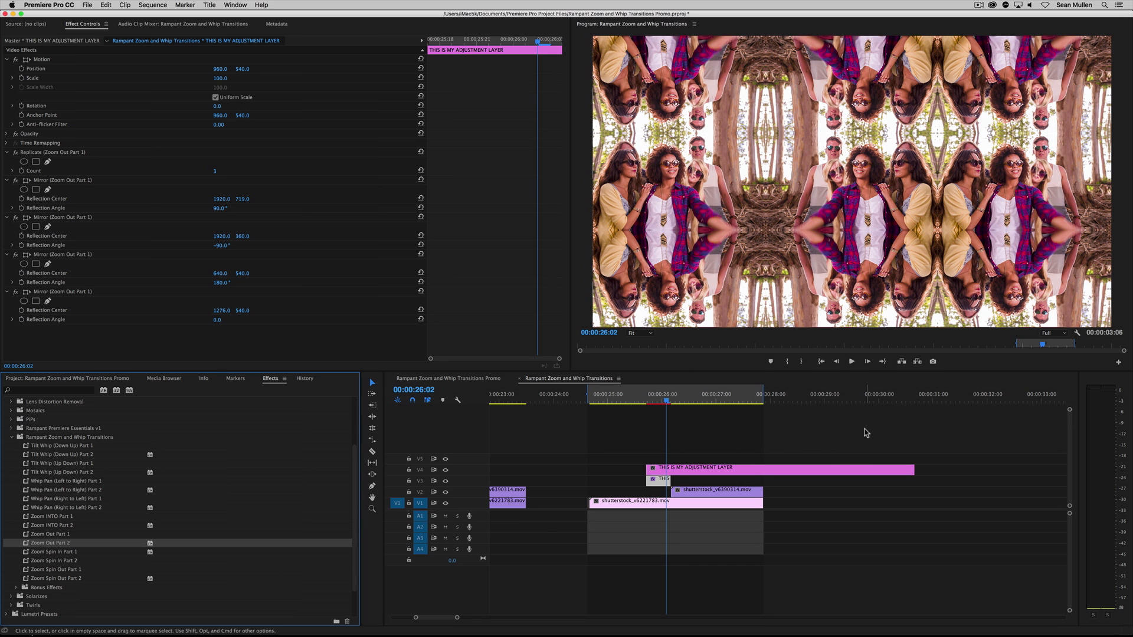
left_click_drag(915, 469, 685, 467)
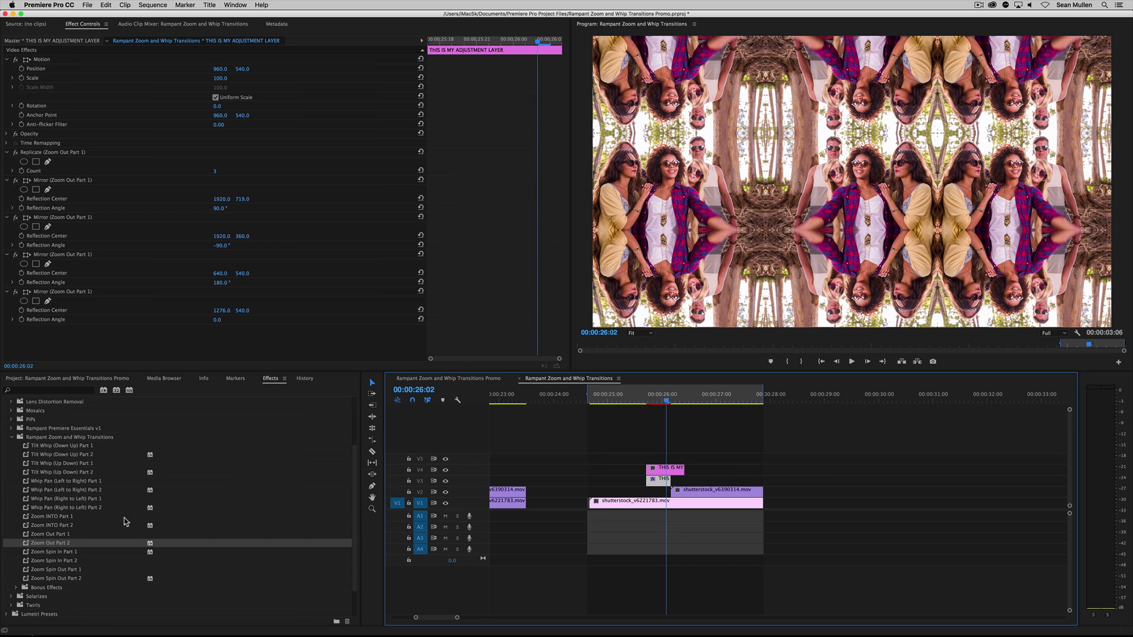
left_click_drag(25, 545, 663, 470)
Play the zoom-out transition from 00:00:25:16 and examine the frames around the cut up to 00:00:26:02
left_click(644, 396)
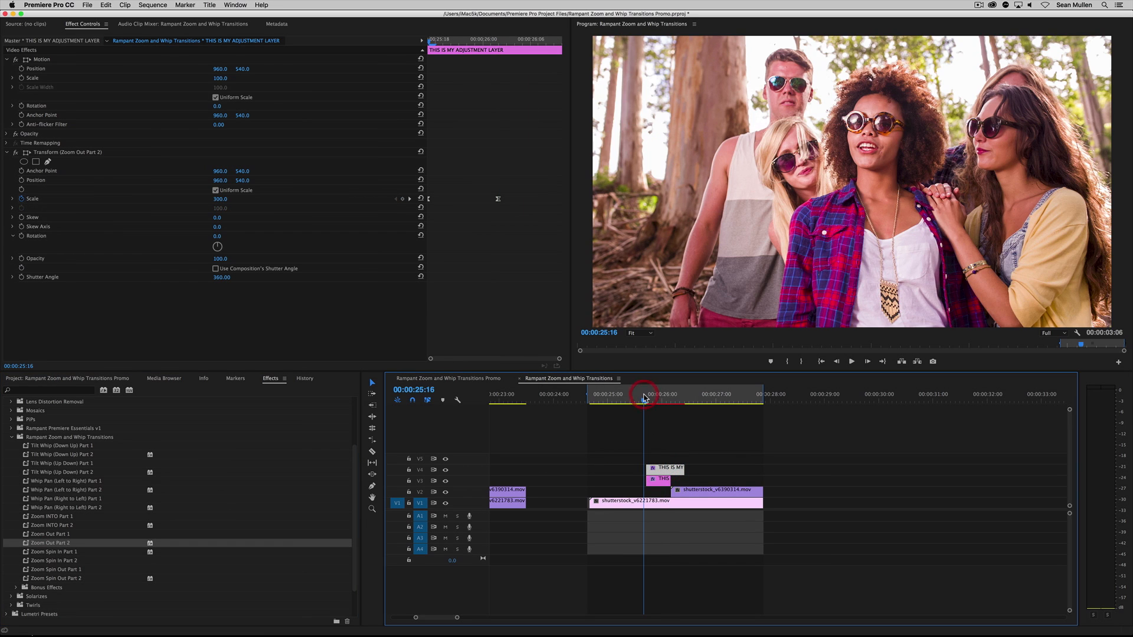
key("space")
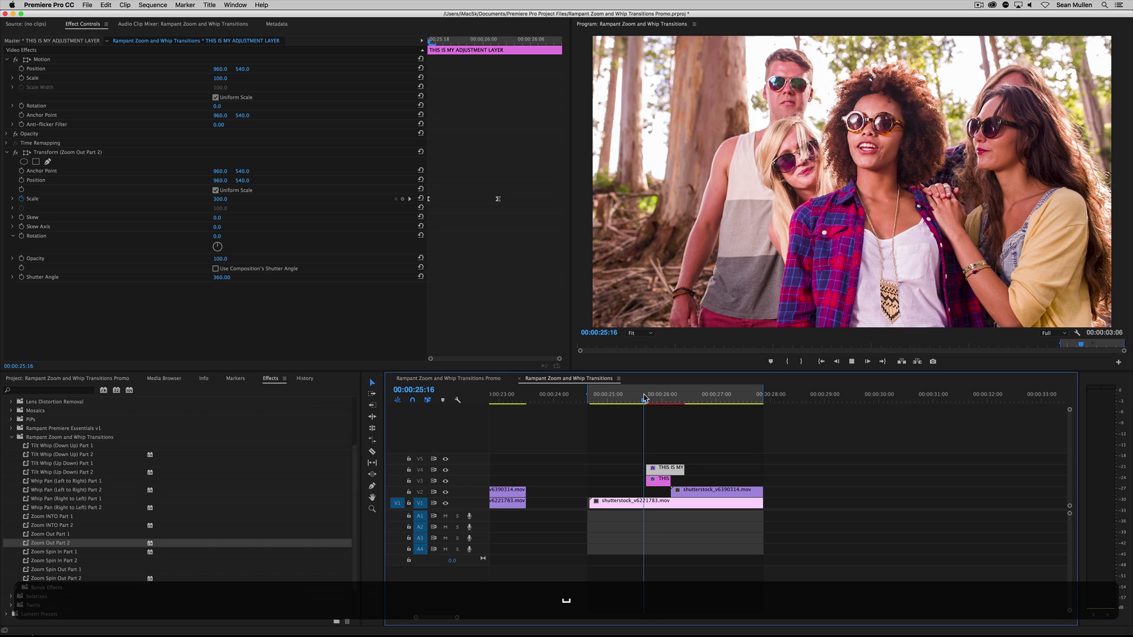
left_click(667, 400)
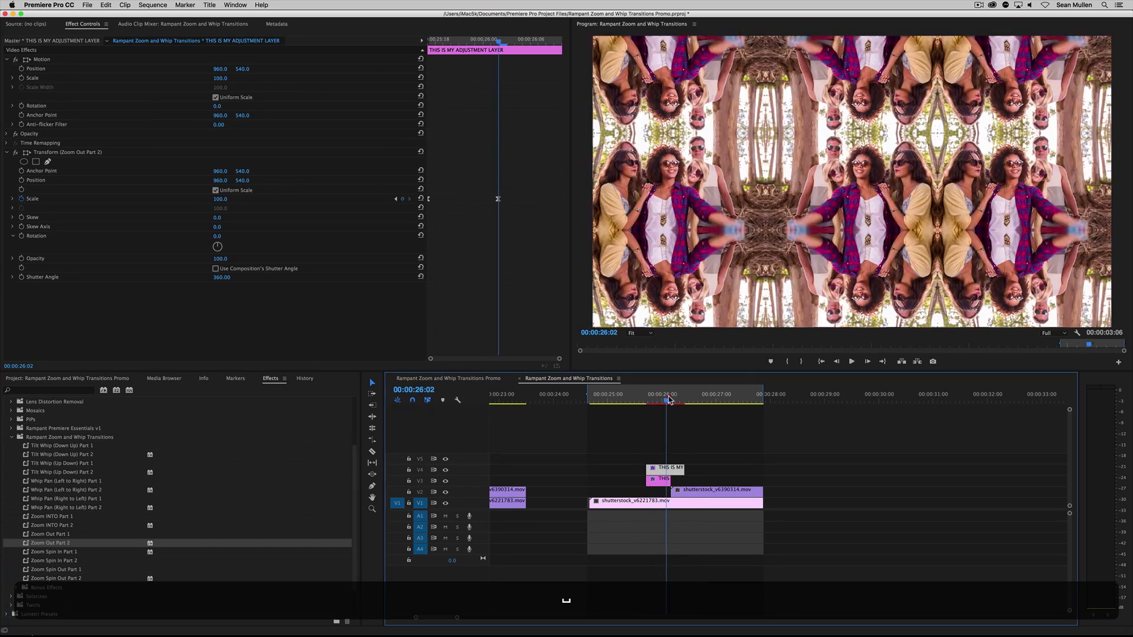
mouse_move(667, 396)
left_mouse_down()
mouse_move(678, 397)
mouse_move(635, 394)
mouse_move(662, 400)
left_mouse_up()
key("space")
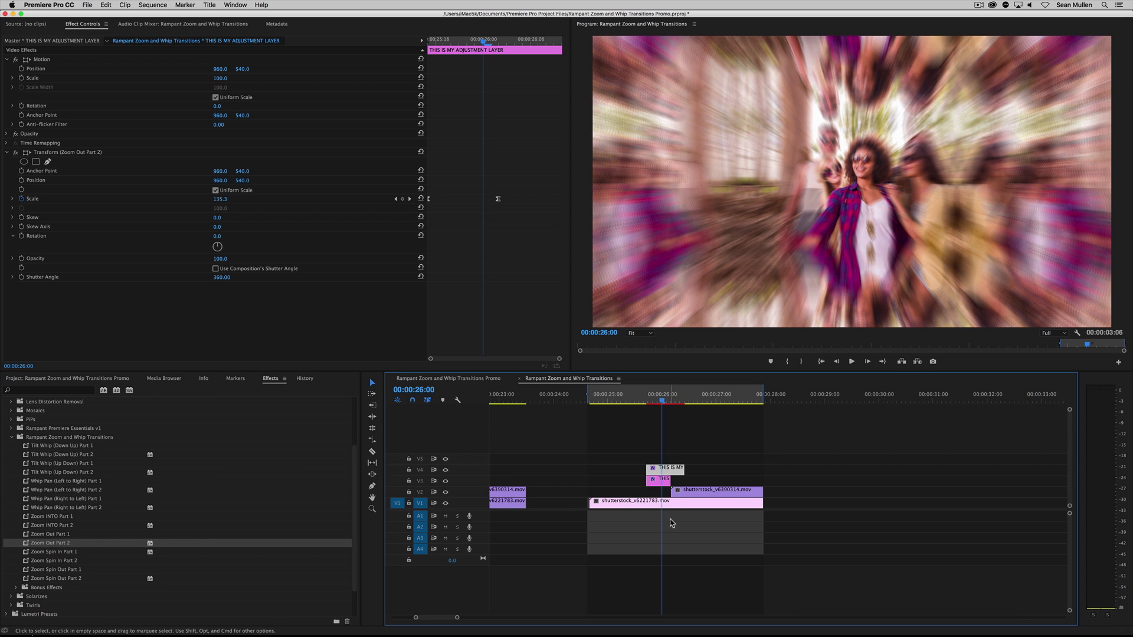
left_click_drag(656, 401, 667, 407)
key("space")
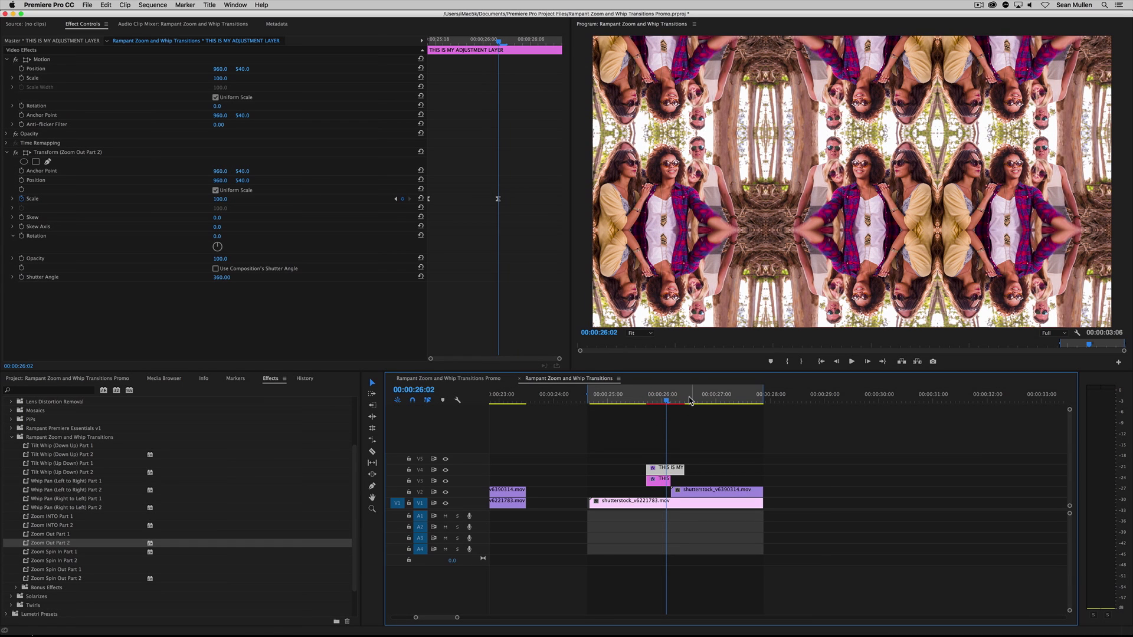
Shift both adjustment layers a few frames later and trim the V3 layer to end where the V2 clip starts
left_click(680, 506)
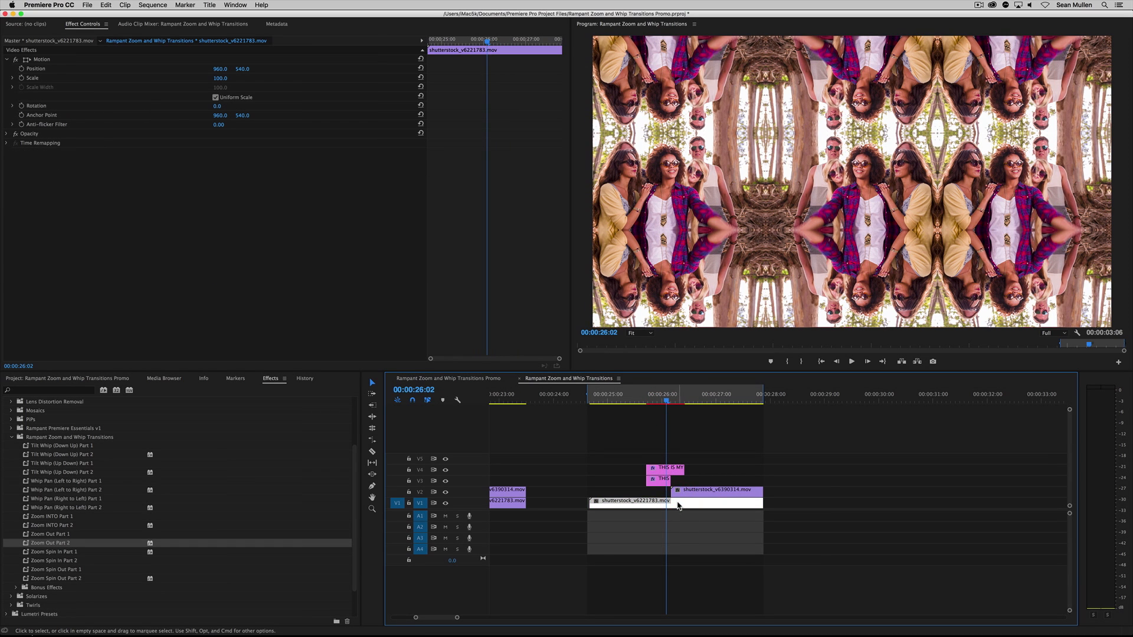
left_click(665, 400)
left_click_drag(643, 444, 658, 482)
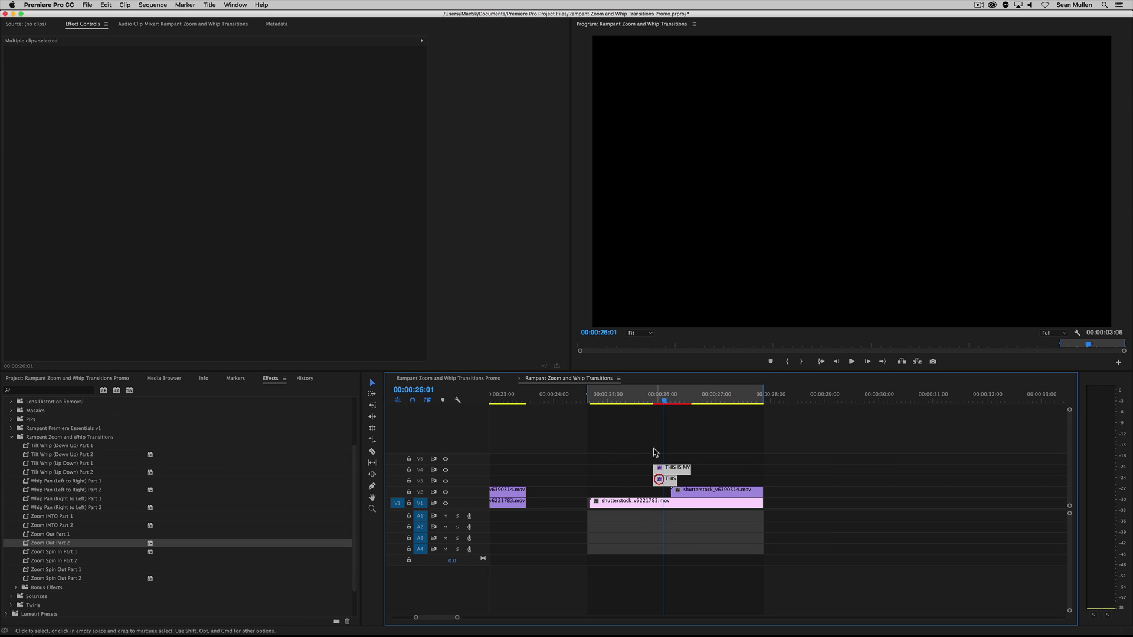
left_click_drag(661, 400, 667, 400)
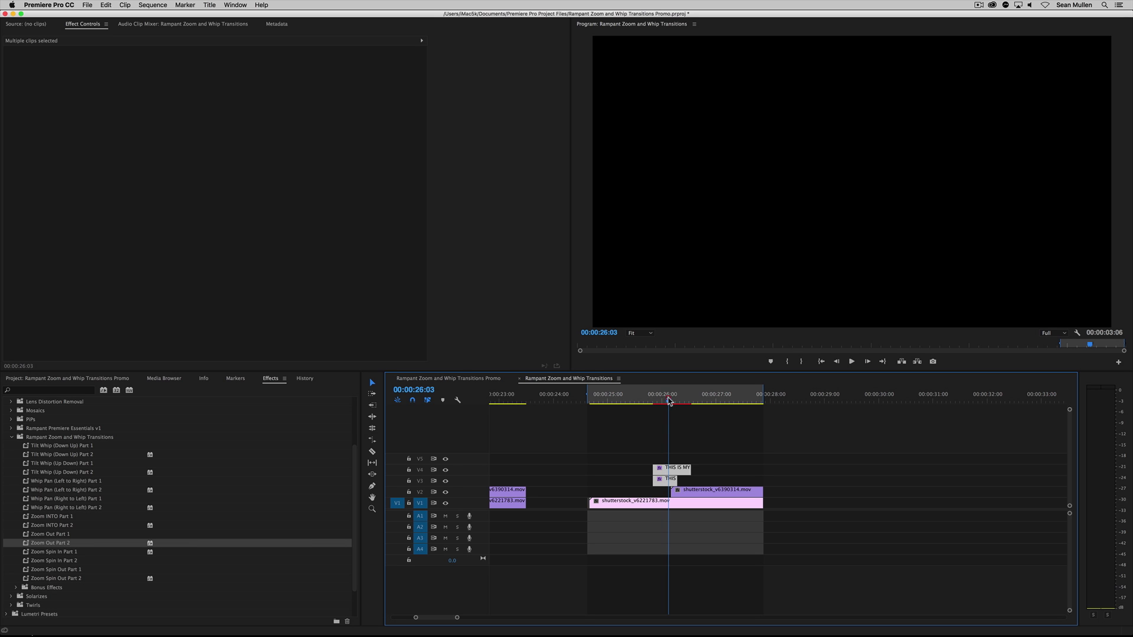
left_click(685, 434)
left_click_drag(678, 482, 671, 482)
Play the adjusted transition from 00:00:25:19, scrub to 00:00:26:05, and select the V4 adjustment layer to inspect its preset
left_click(652, 396)
key("space")
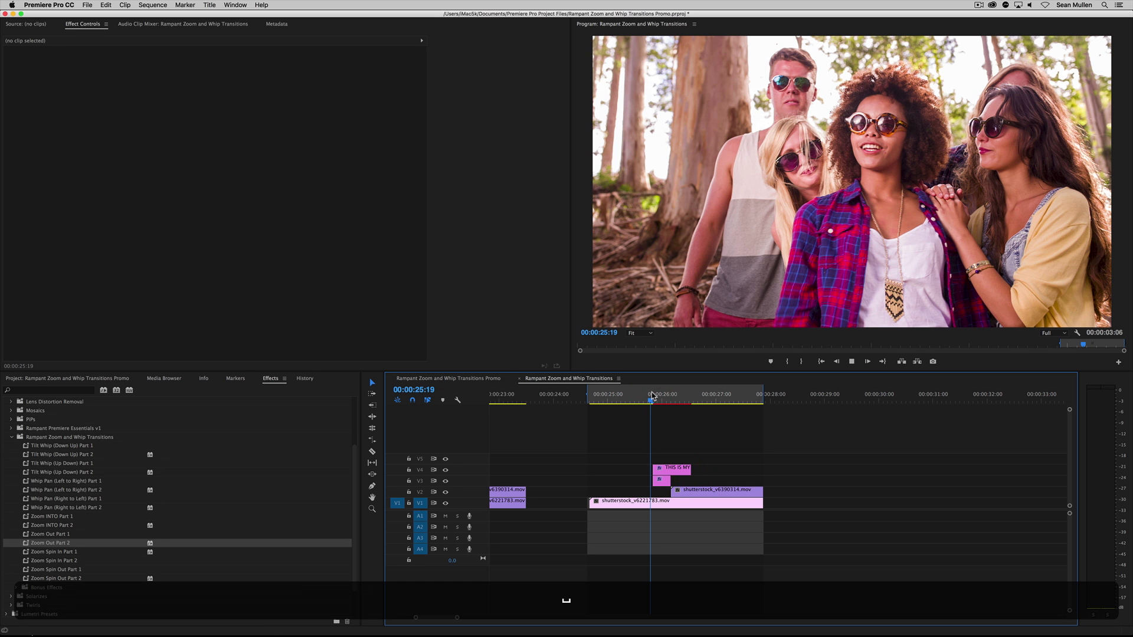
key("space")
left_click_drag(651, 396, 672, 405)
left_click(666, 470)
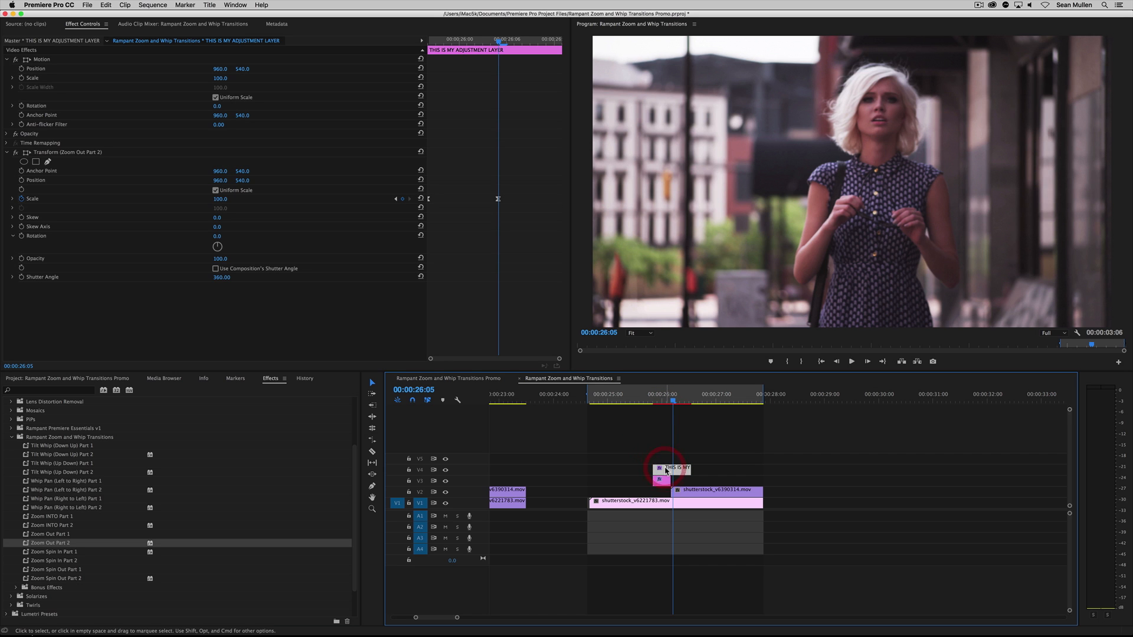
Shift the V4 adjustment layer 2 frames later and play the zoom-out transition repeatedly from around 00:00:25:21
type("+2")
key("Return")
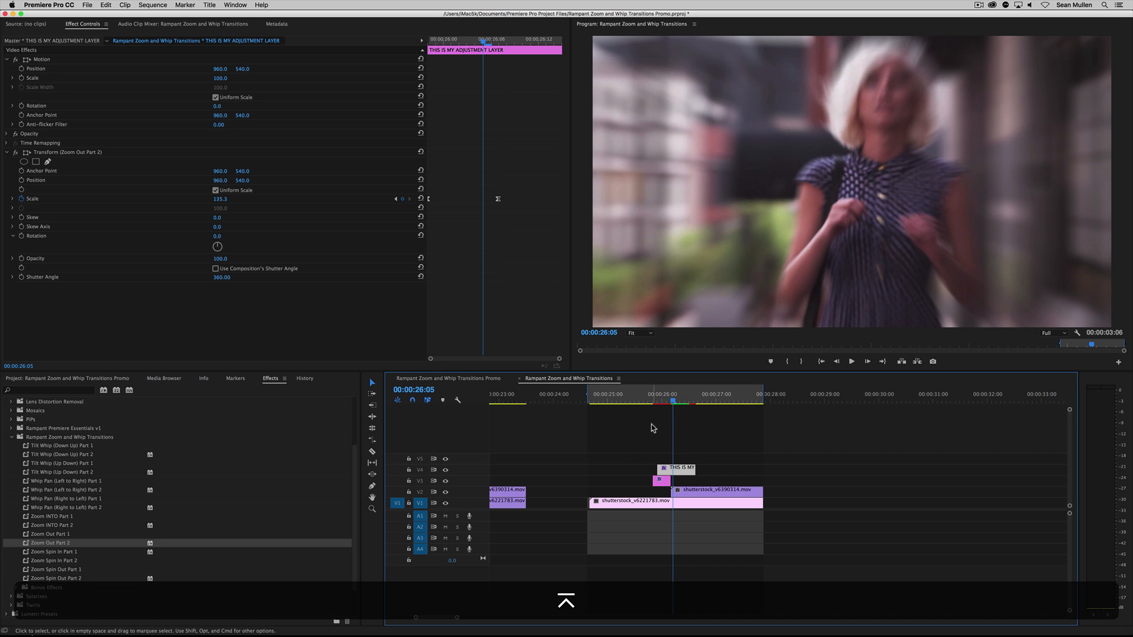
left_click(654, 401)
key("space")
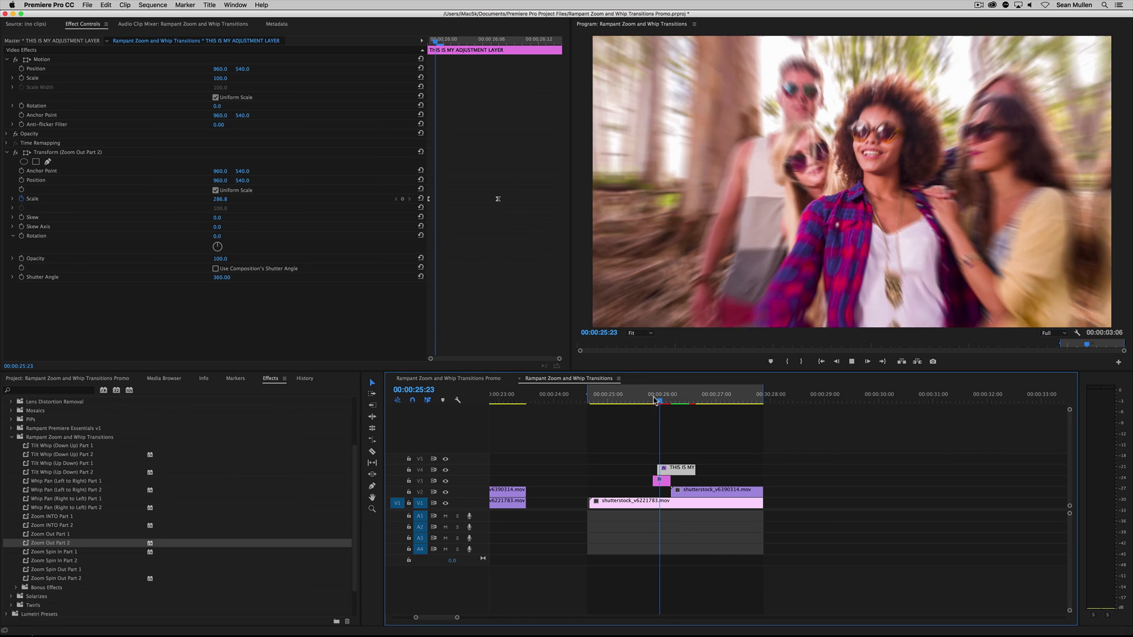
left_click(665, 401)
key("space")
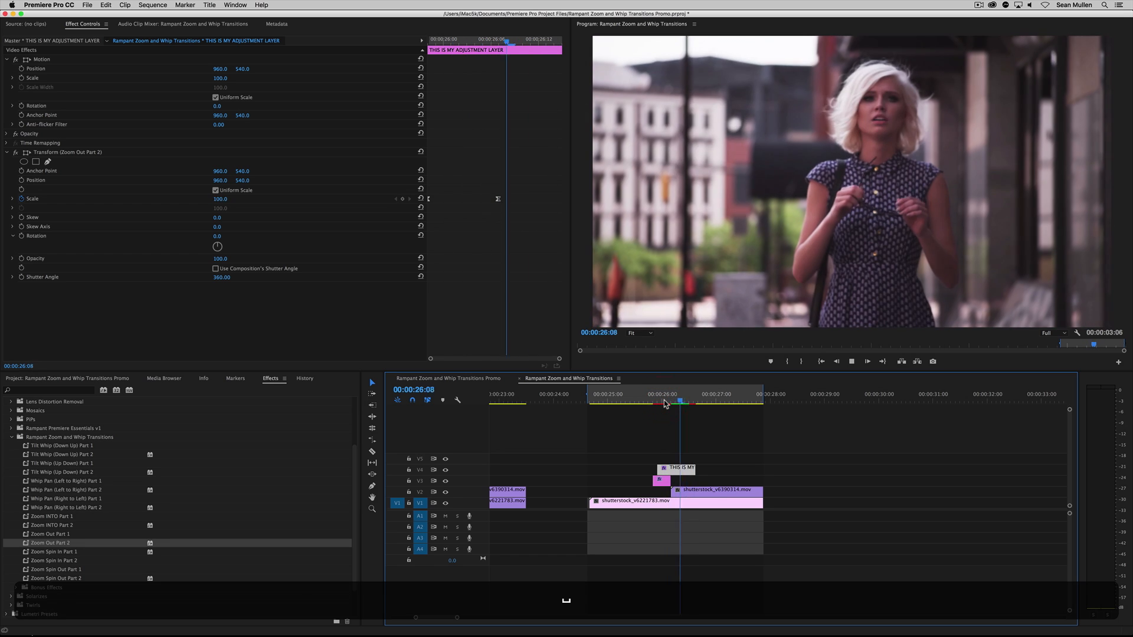
left_click(655, 402)
left_click(655, 402)
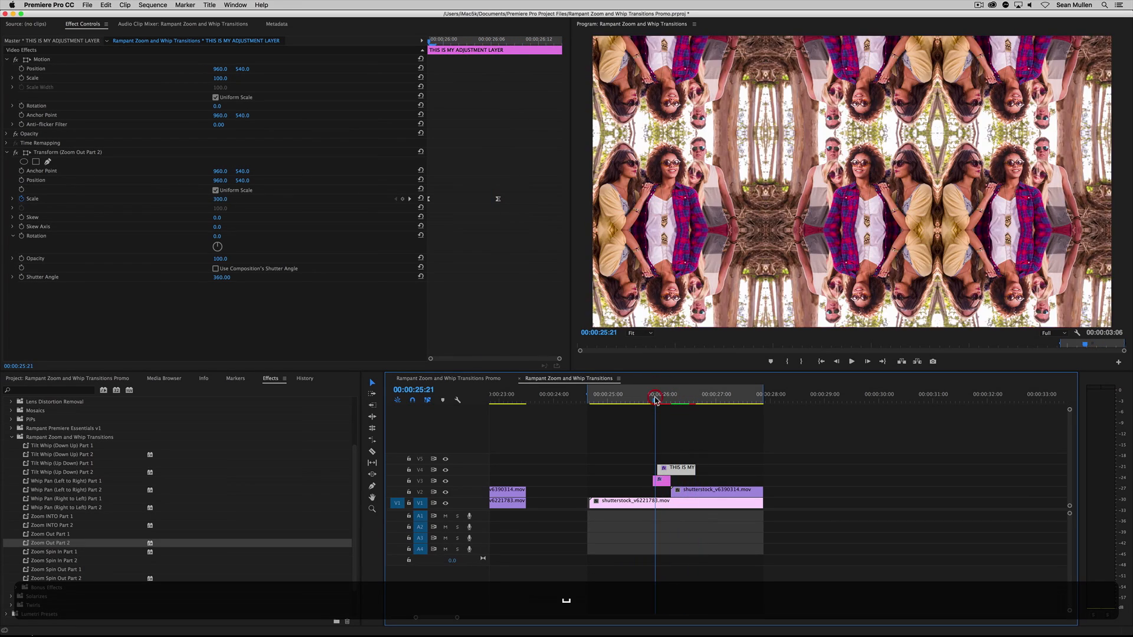
key("space")
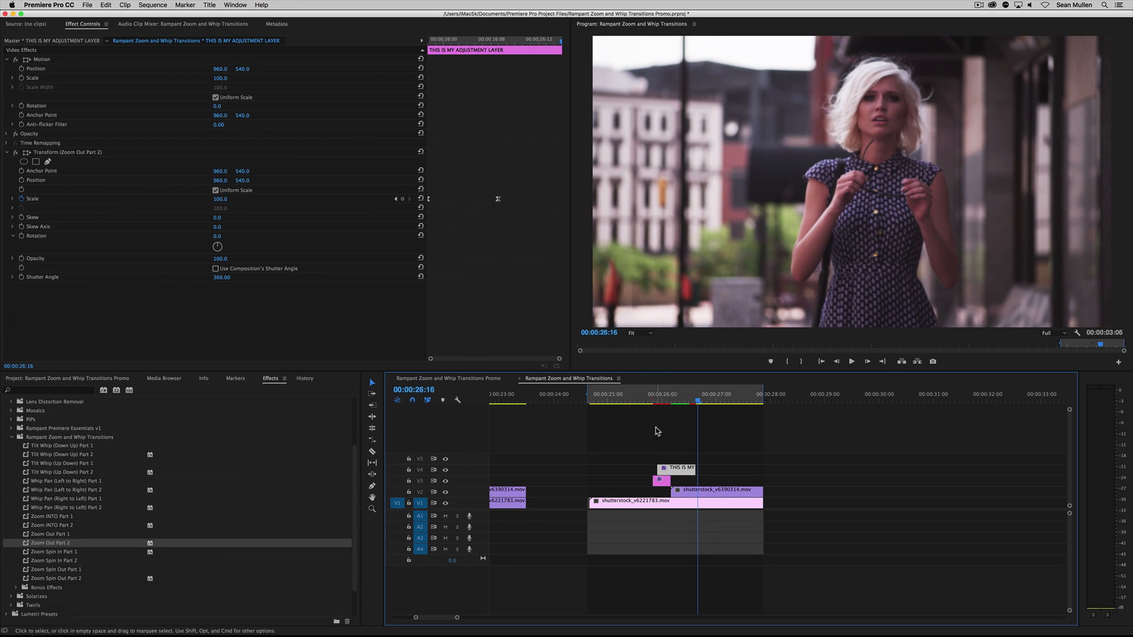
Trim the start of the V3 adjustment layer to align with the V4 layer's start, and replay the transition
key("Up")
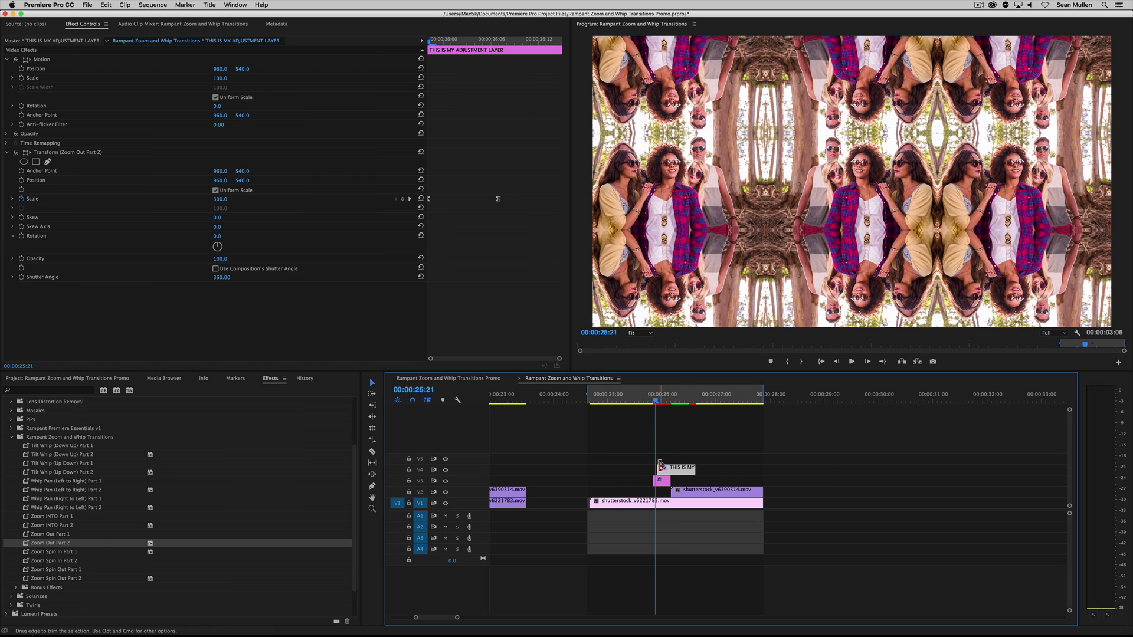
left_click_drag(652, 480, 658, 480)
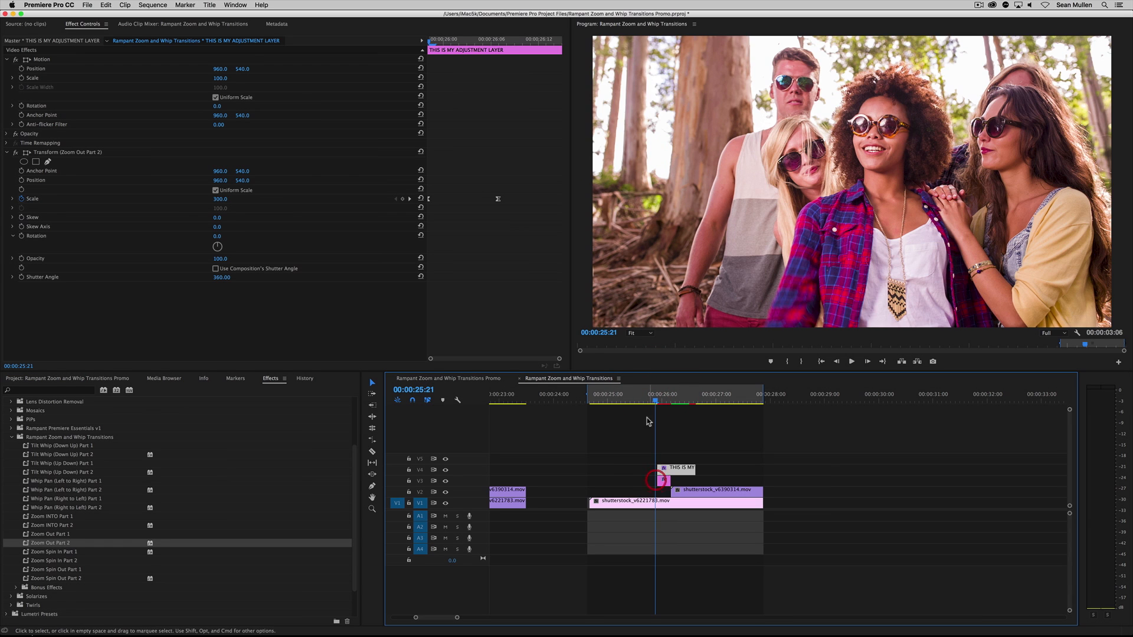
left_click(643, 397)
key("space")
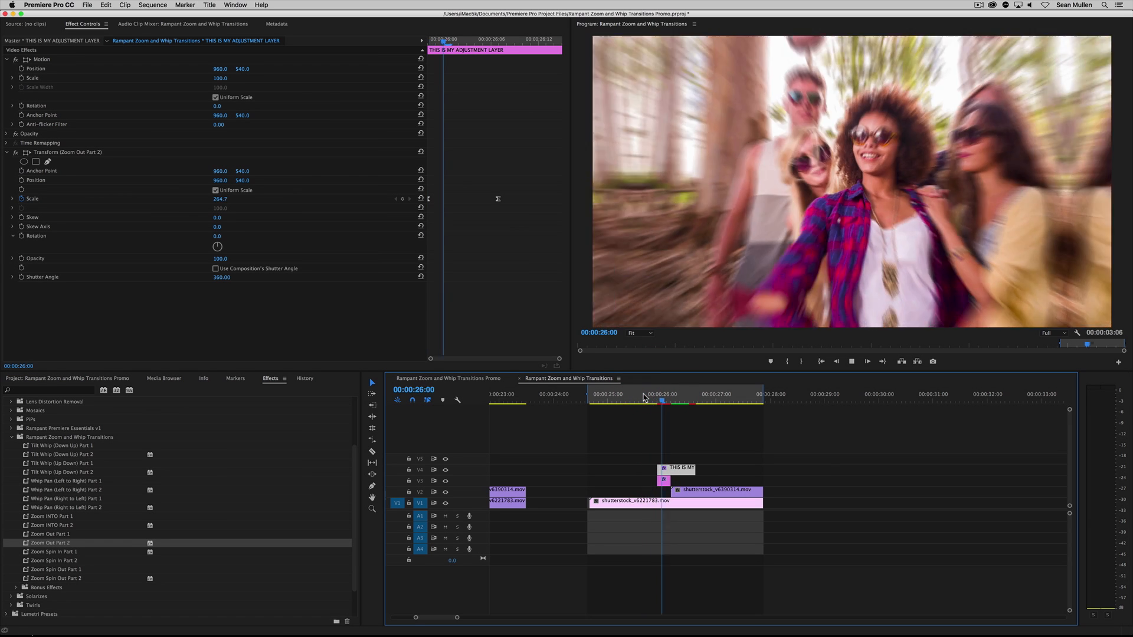
left_click(644, 397)
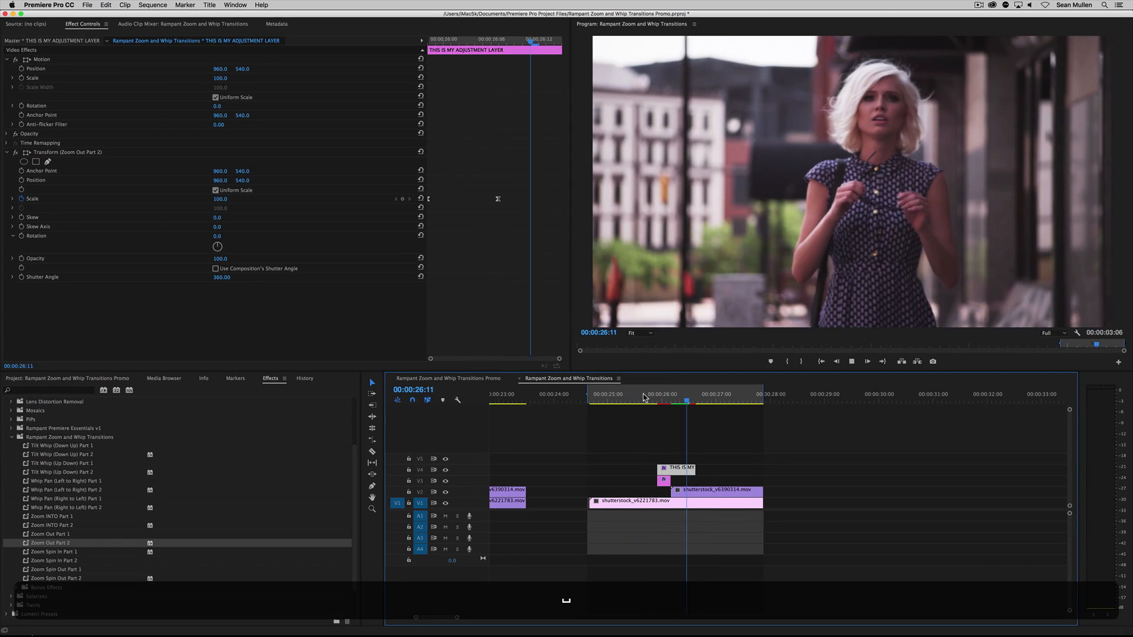
left_click(644, 398)
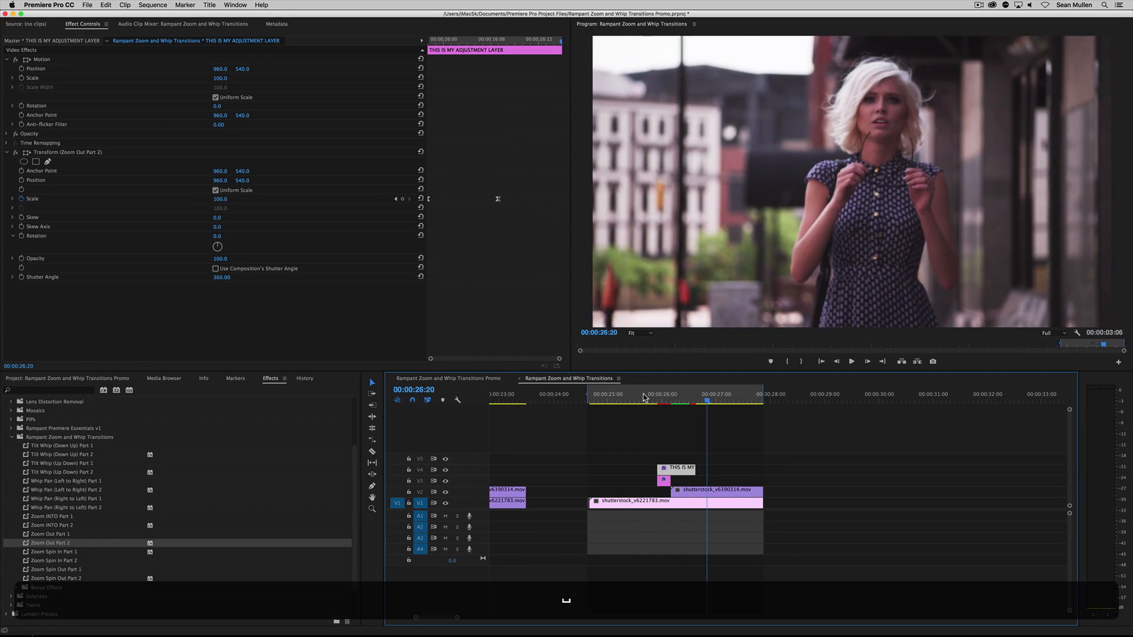
left_click(643, 397)
key("space")
Try starting the V4 adjustment layer before the V3 layer, examine the frames at 00:00:25:18 and 00:00:25:23, and undo the move
mouse_move(669, 402)
left_mouse_down()
mouse_move(684, 403)
mouse_move(669, 403)
left_mouse_up()
left_click(710, 447)
left_click_drag(710, 446, 670, 470)
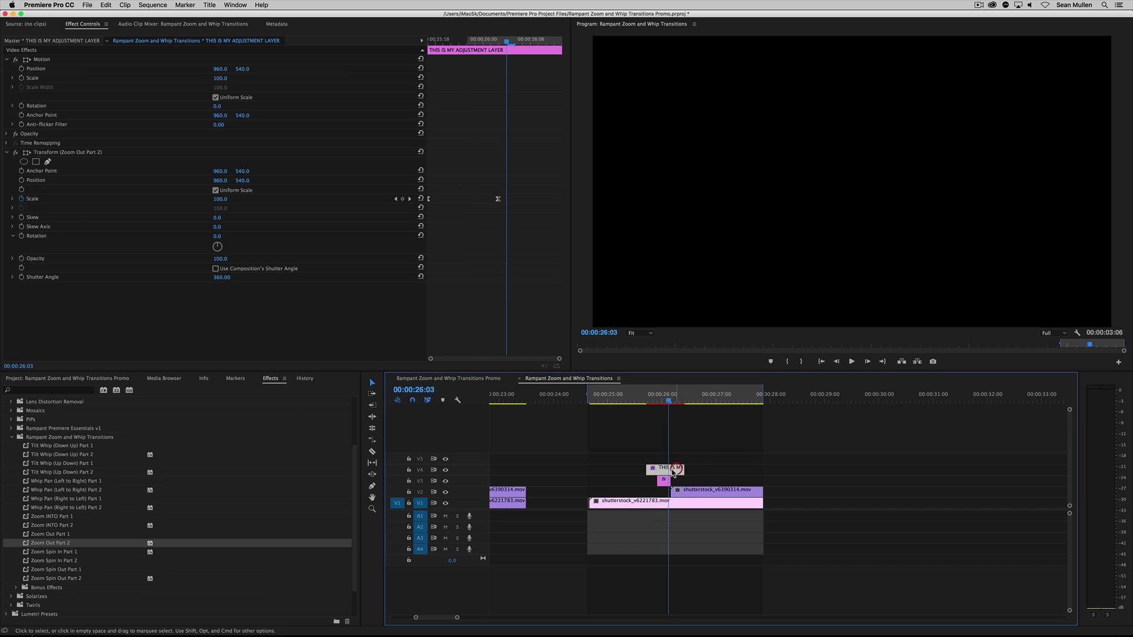
left_click(650, 395)
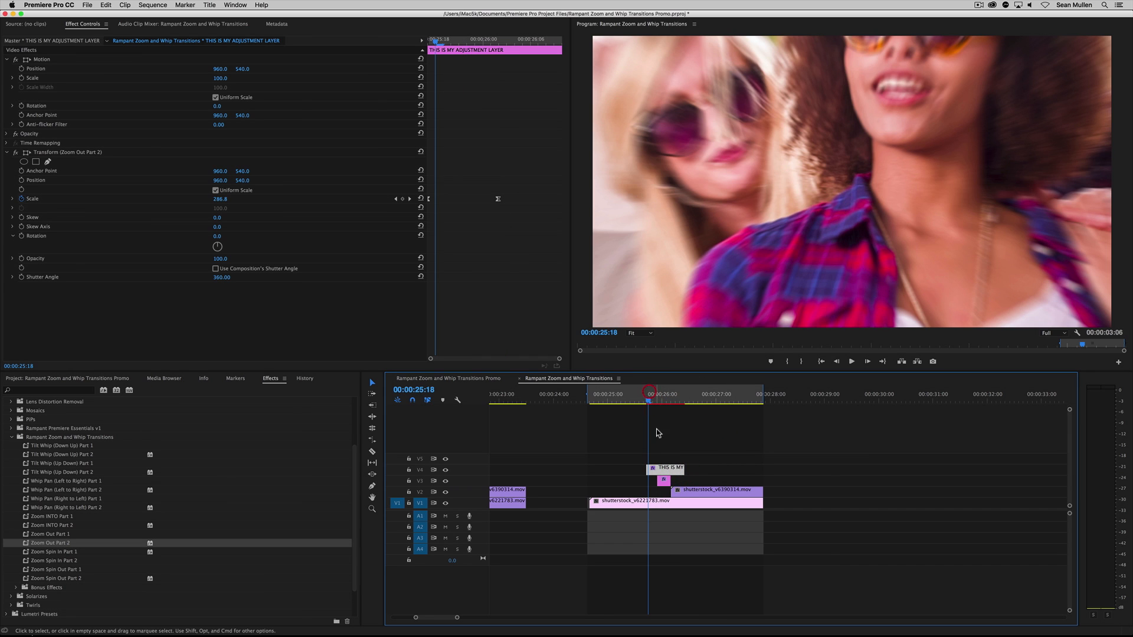
left_click(659, 401)
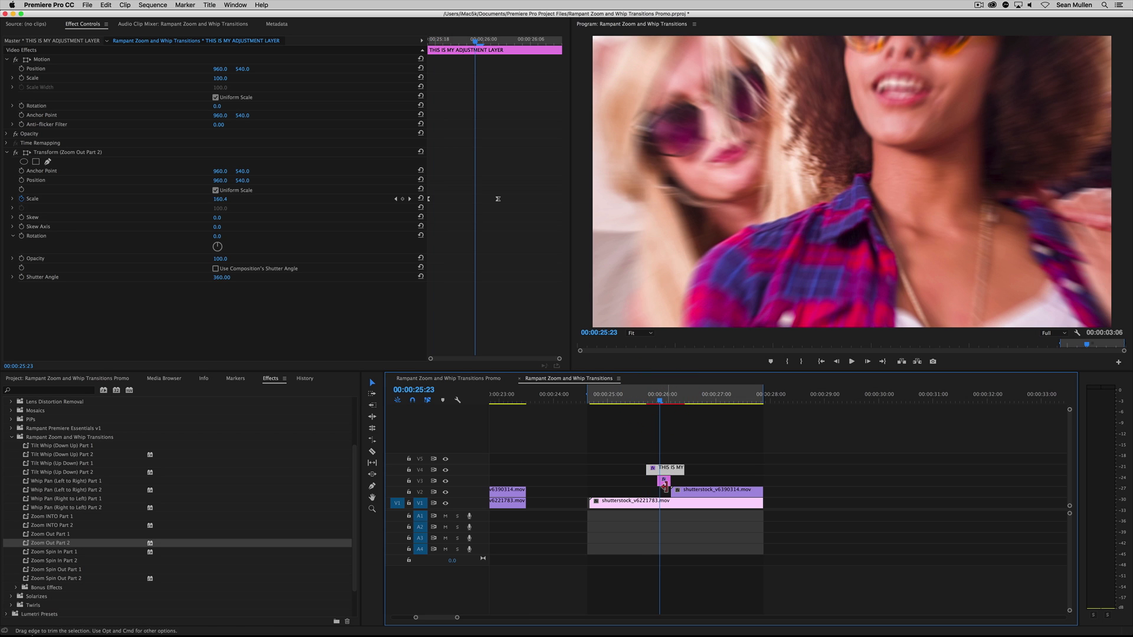
left_click(654, 479)
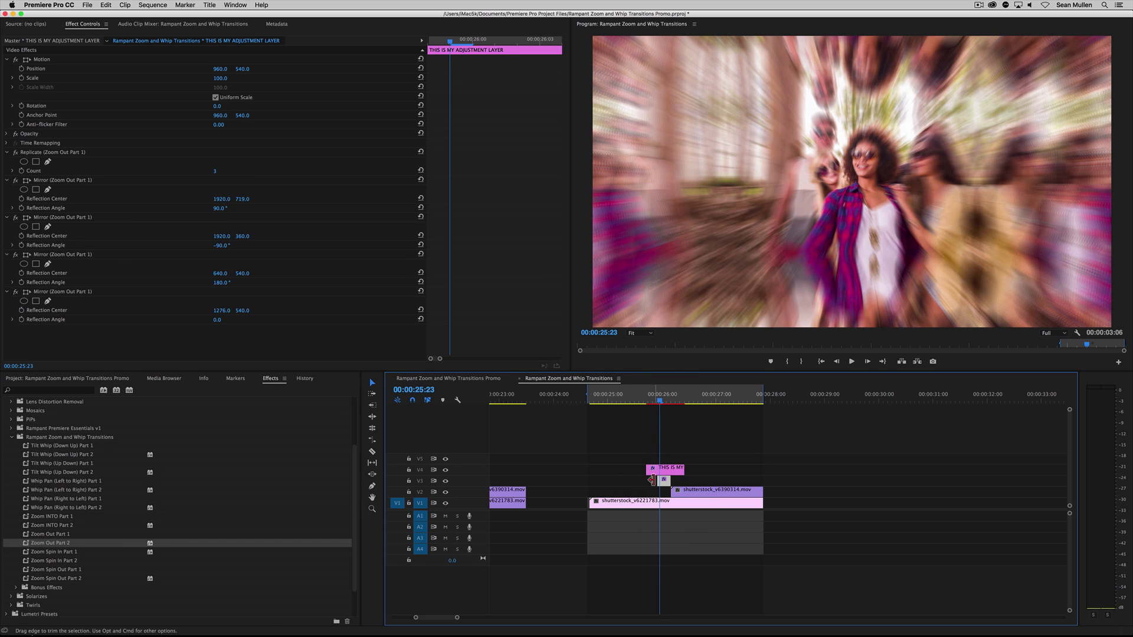
key("super+z")
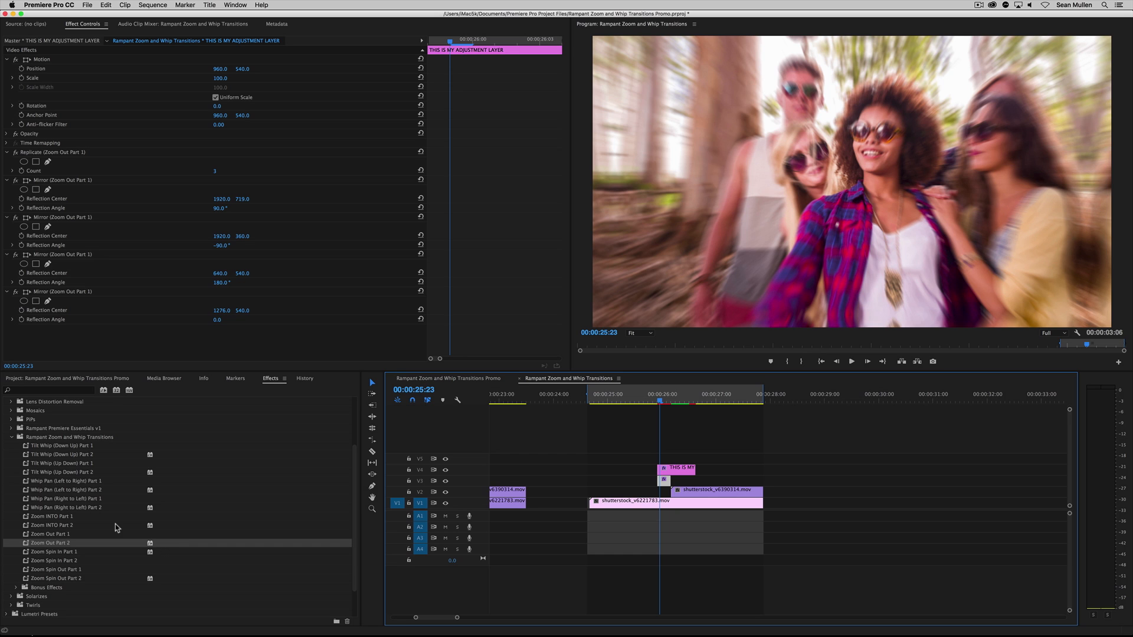
Examine the V3 layer's Replicate and Mirror effects with track V4 hidden and shown again, and the V4 layer's Transform effect
key("F19")
left_click(713, 452)
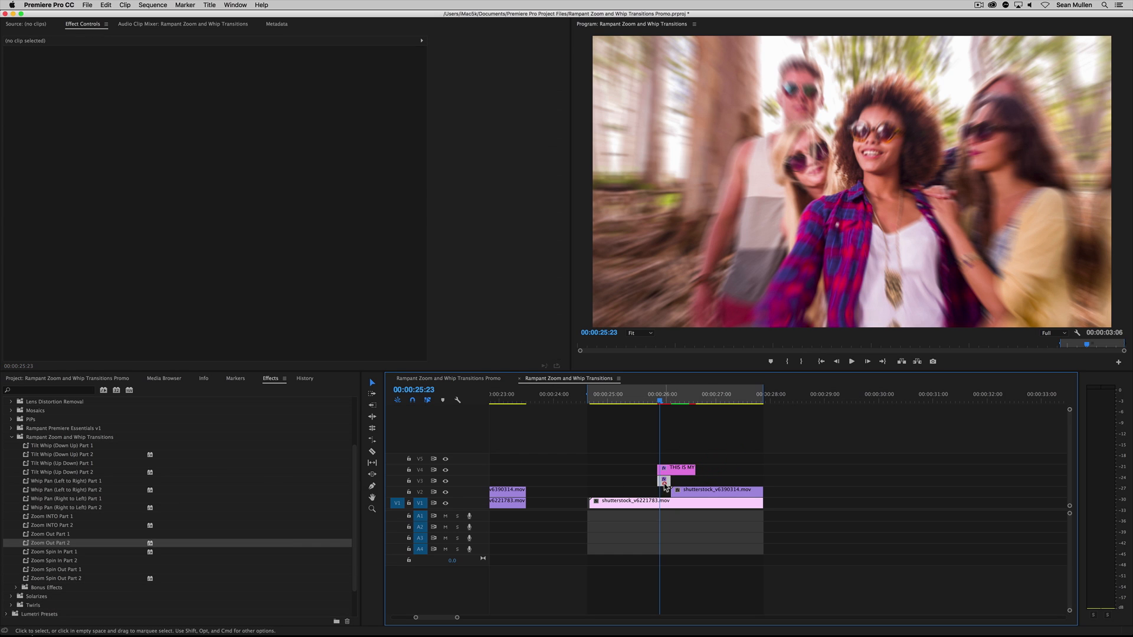
left_click(663, 480)
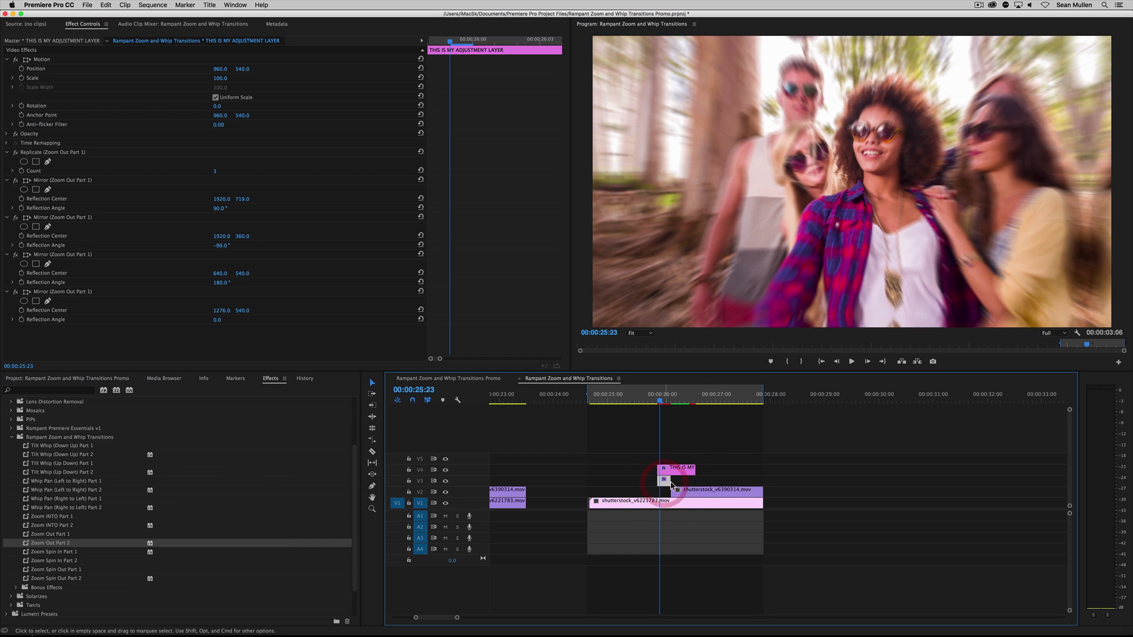
left_click(445, 469)
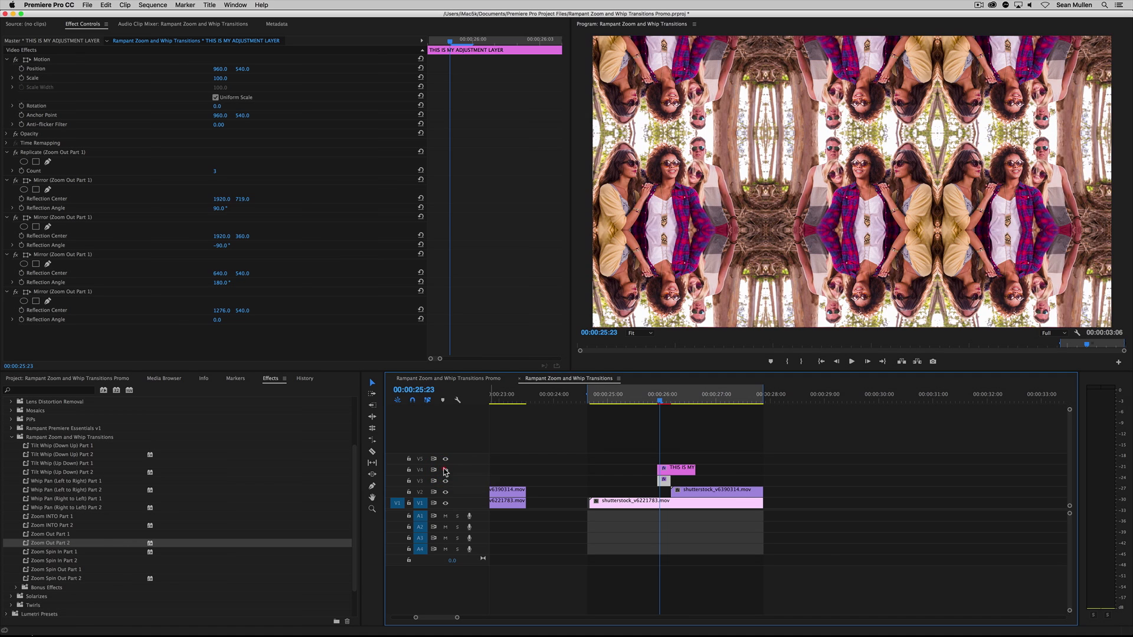
left_click(446, 470)
left_click(670, 470)
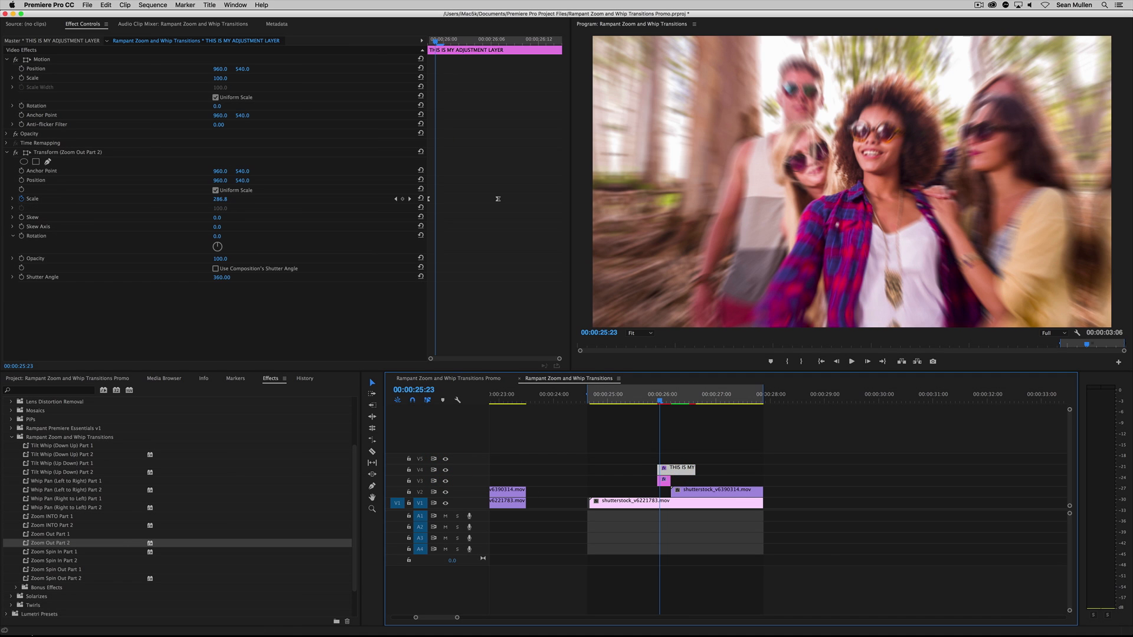
left_click(88, 155)
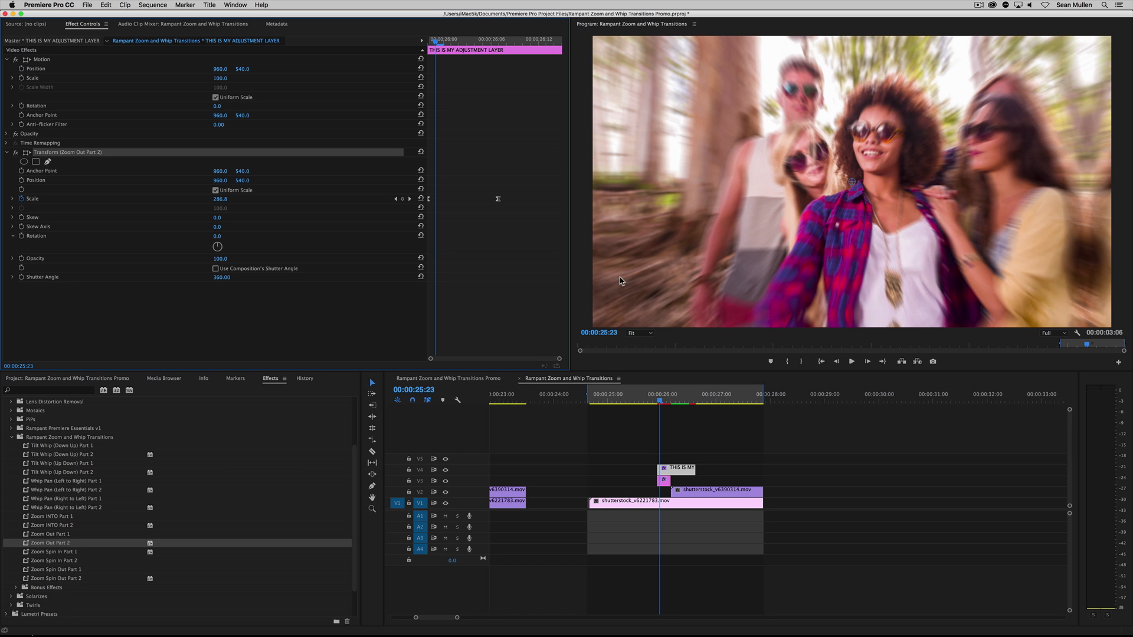
left_click(676, 470)
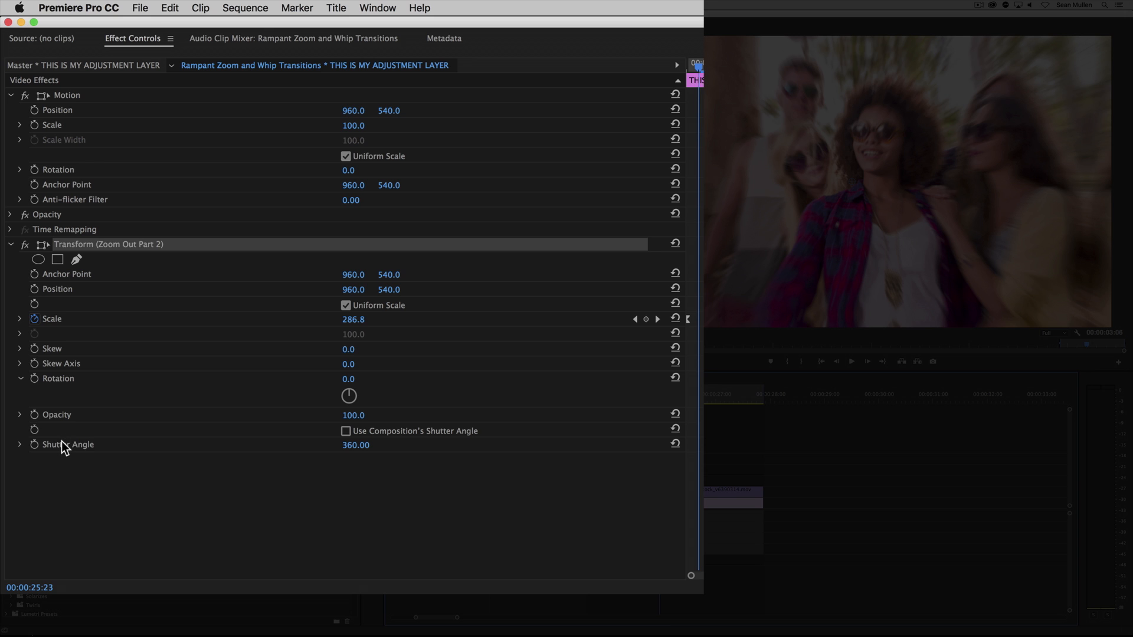
Try shutter angles of 0 and 180 in the V4 layer's Transform effect, and return the shutter angle to 360
left_click(47, 276)
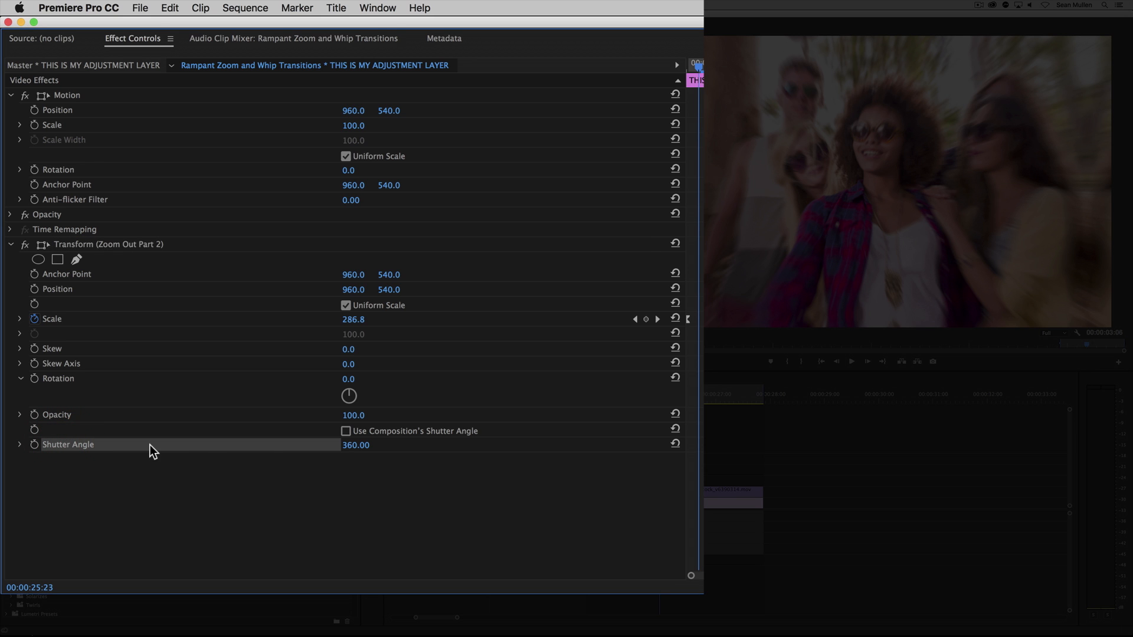
left_click(356, 446)
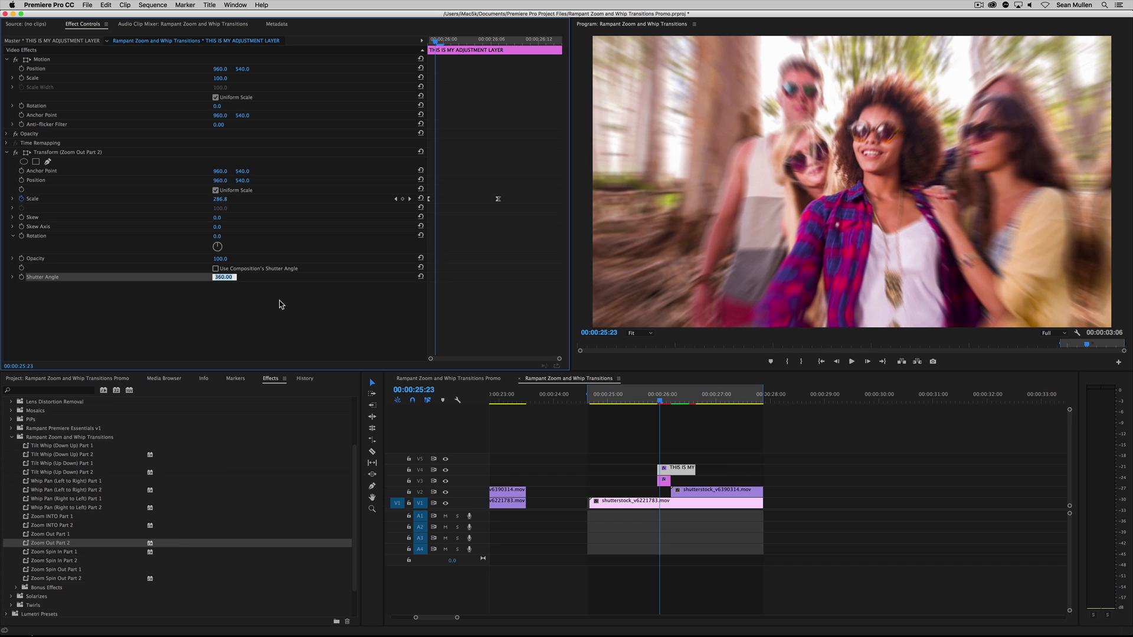
type("0")
key("Return")
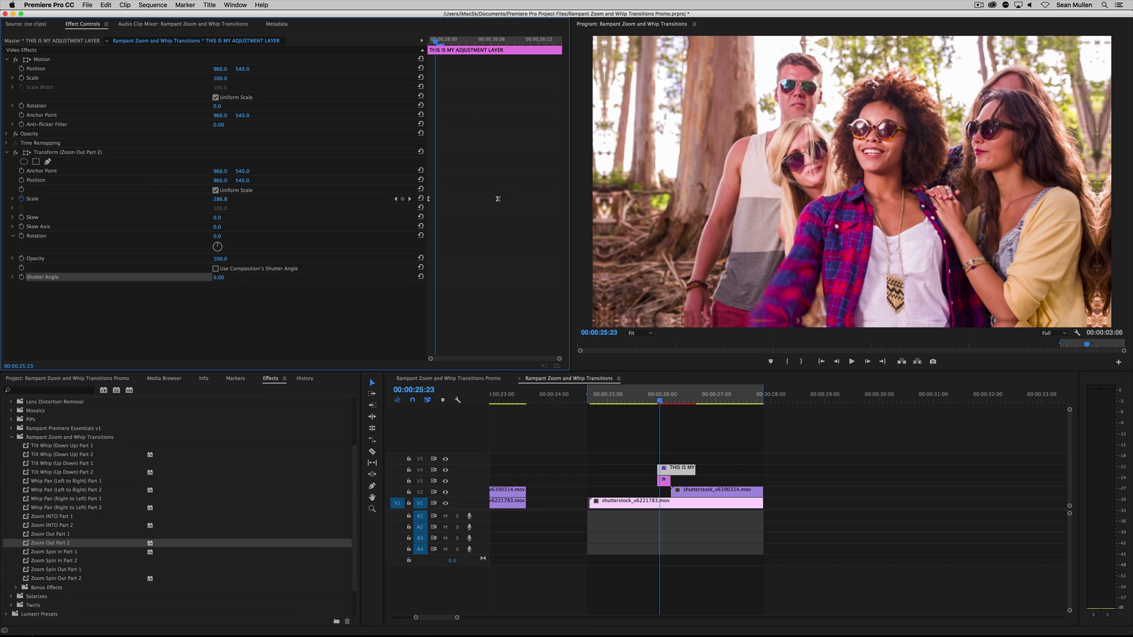
type("180")
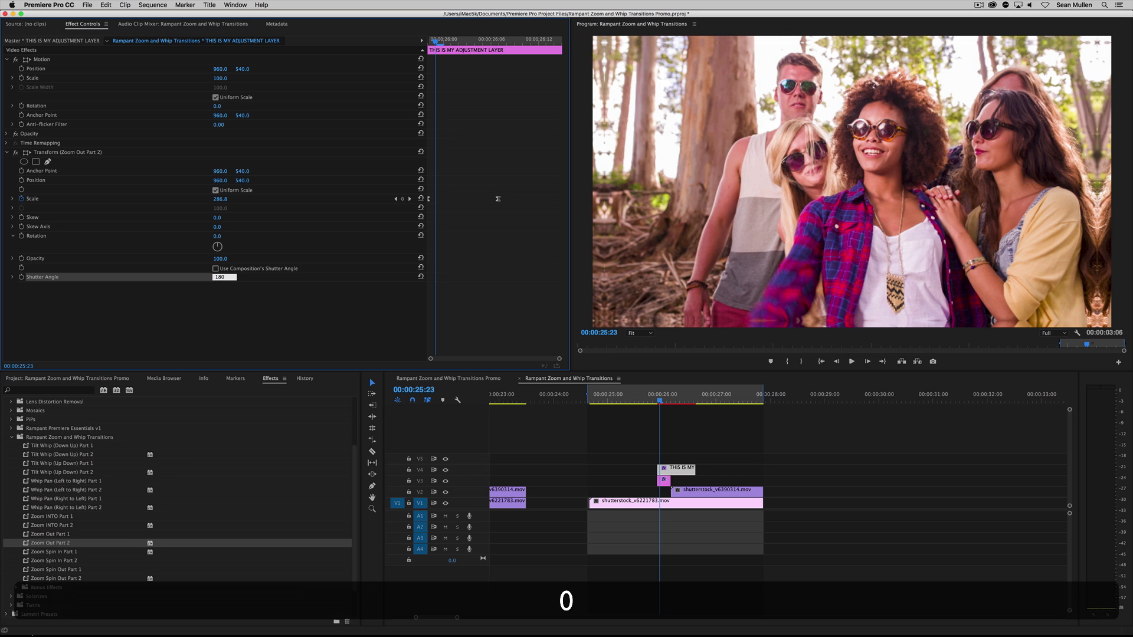
key("Return")
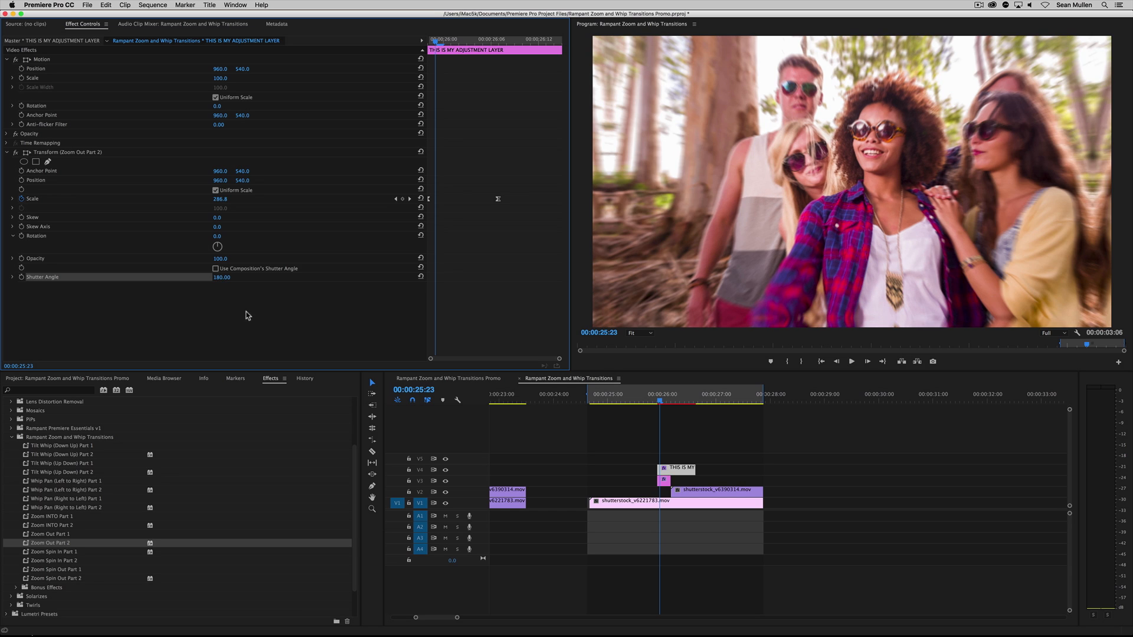
left_click(221, 280)
type("360")
key("Return")
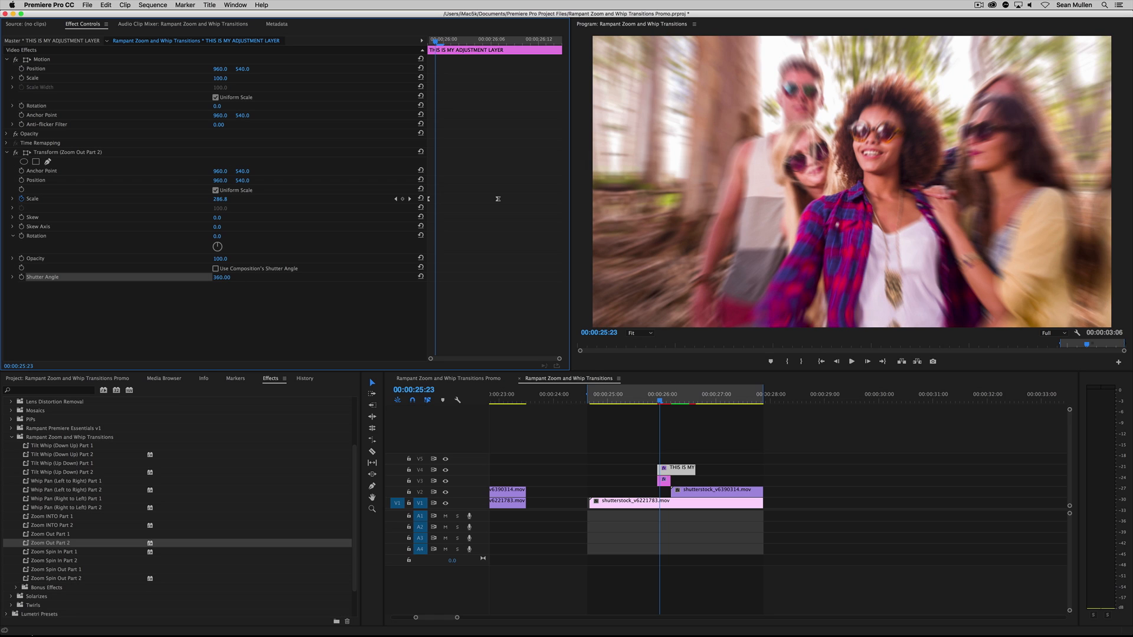
Try moving the Transform effect's ending Scale keyframe slightly earlier, and undo the trial changes to the effect
mouse_move(497, 199)
left_mouse_down()
mouse_move(439, 198)
mouse_move(489, 203)
left_mouse_up()
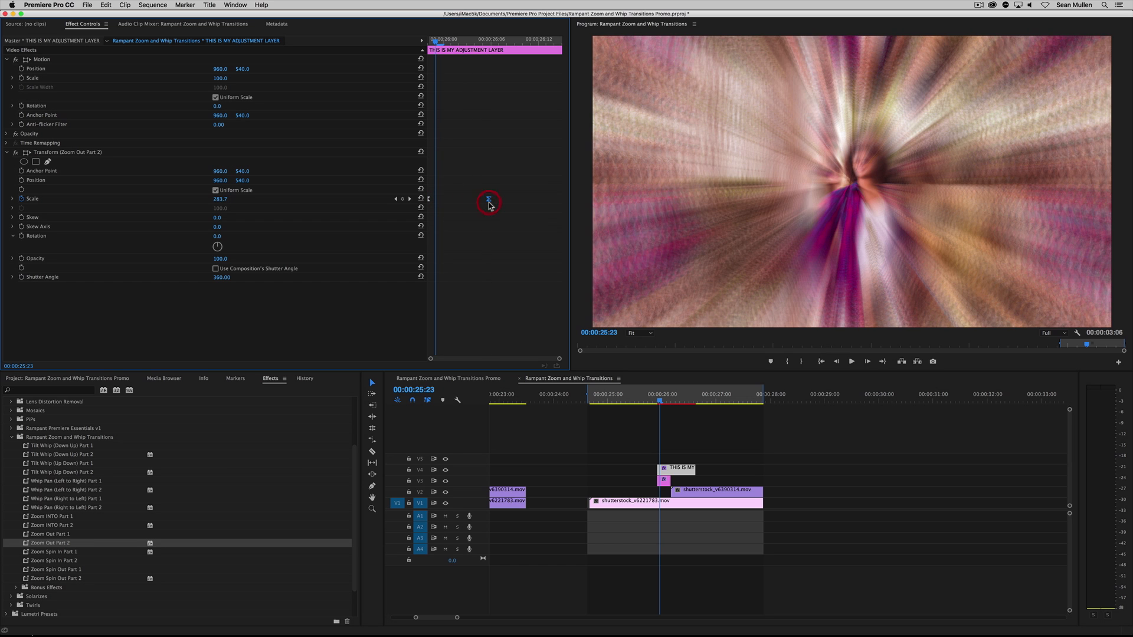
key("super+z")
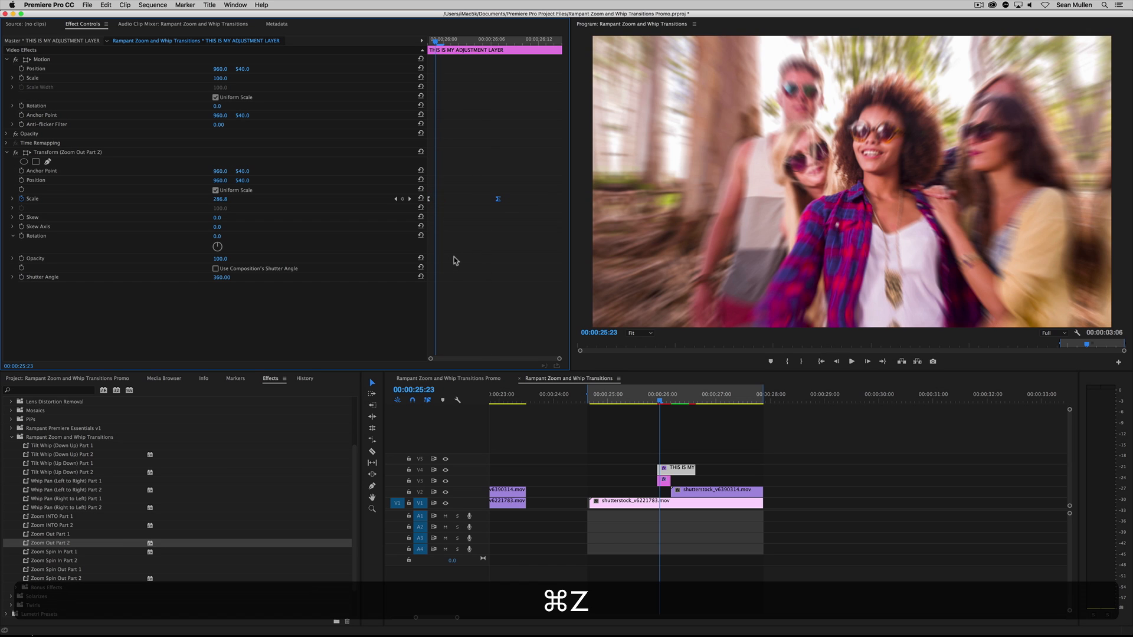
key("super+z")
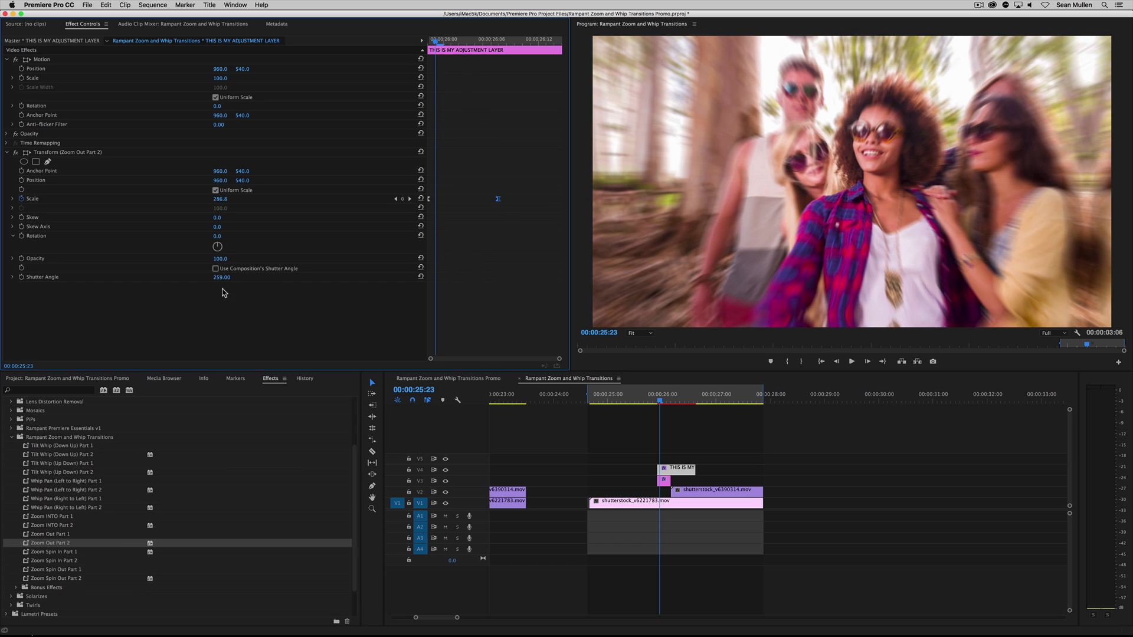
key("super+z")
Mark In and Out points around the third clip pair's transition and play it from around 00:00:08:21
left_click_drag(441, 617, 514, 617)
left_click(584, 400)
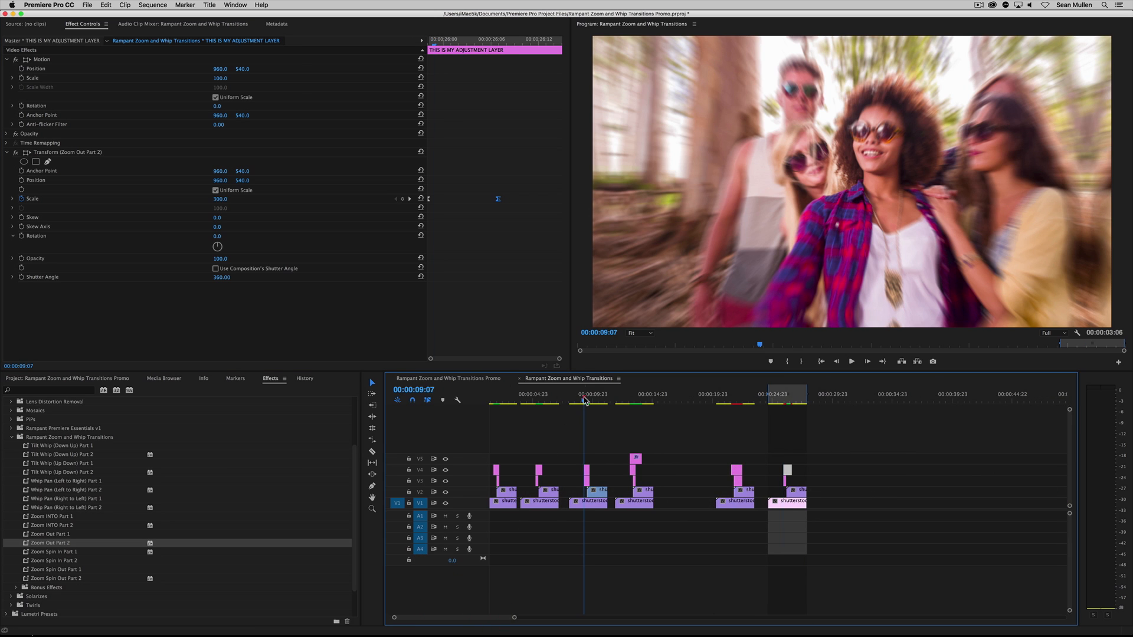
mouse_move(584, 400)
left_mouse_down()
mouse_move(595, 405)
mouse_move(579, 404)
left_mouse_up()
key("i")
left_click(600, 401)
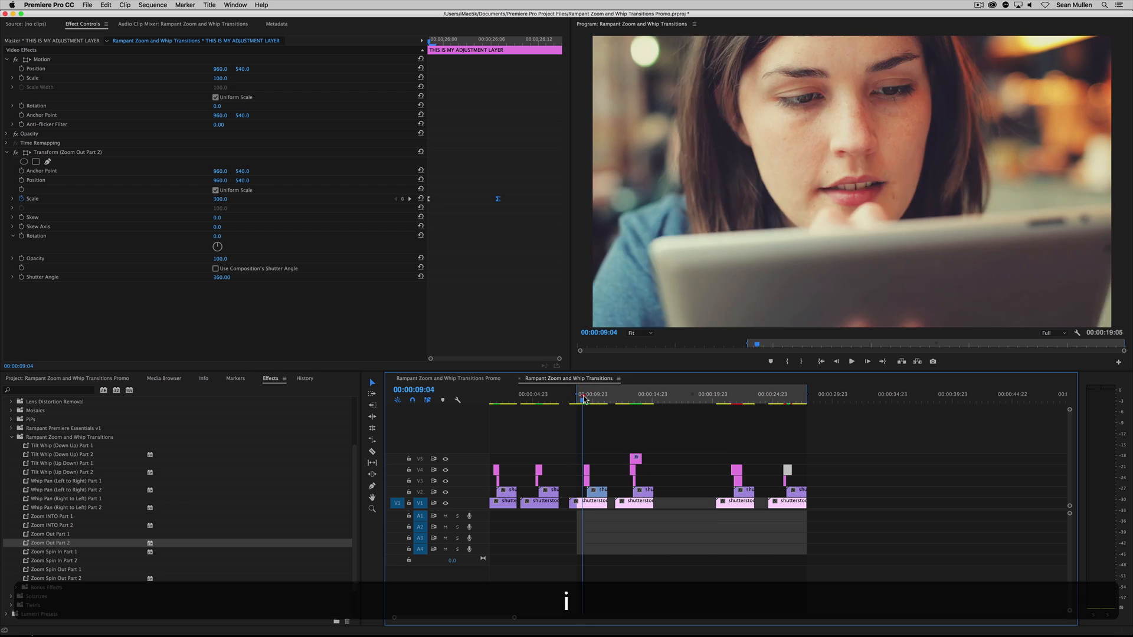
key("o")
key("space")
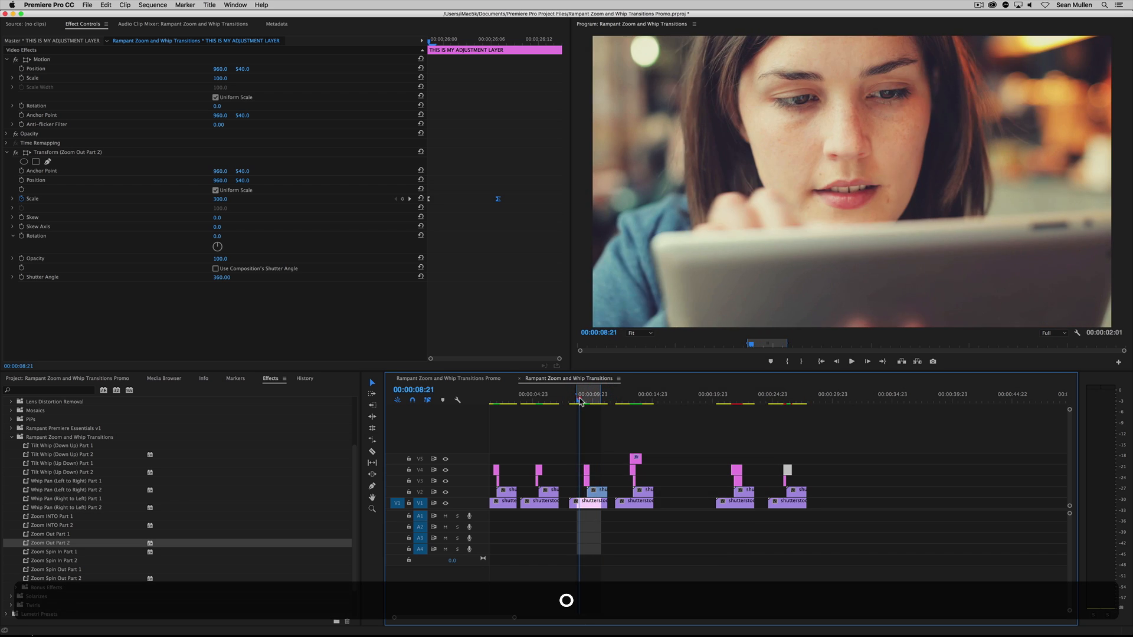
left_click(580, 401)
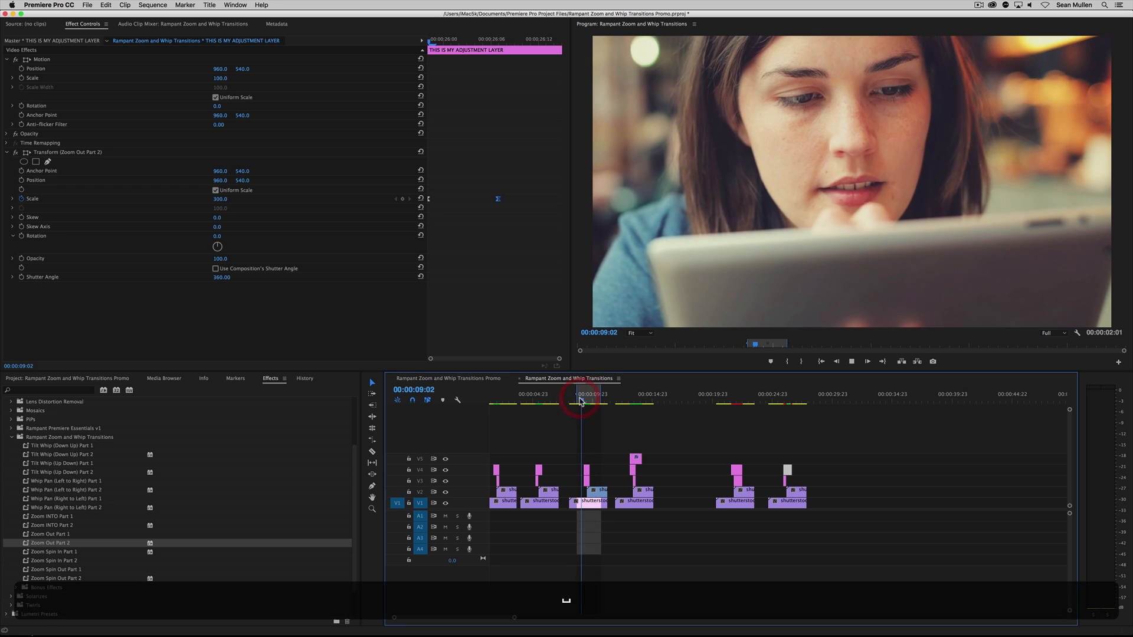
key("space")
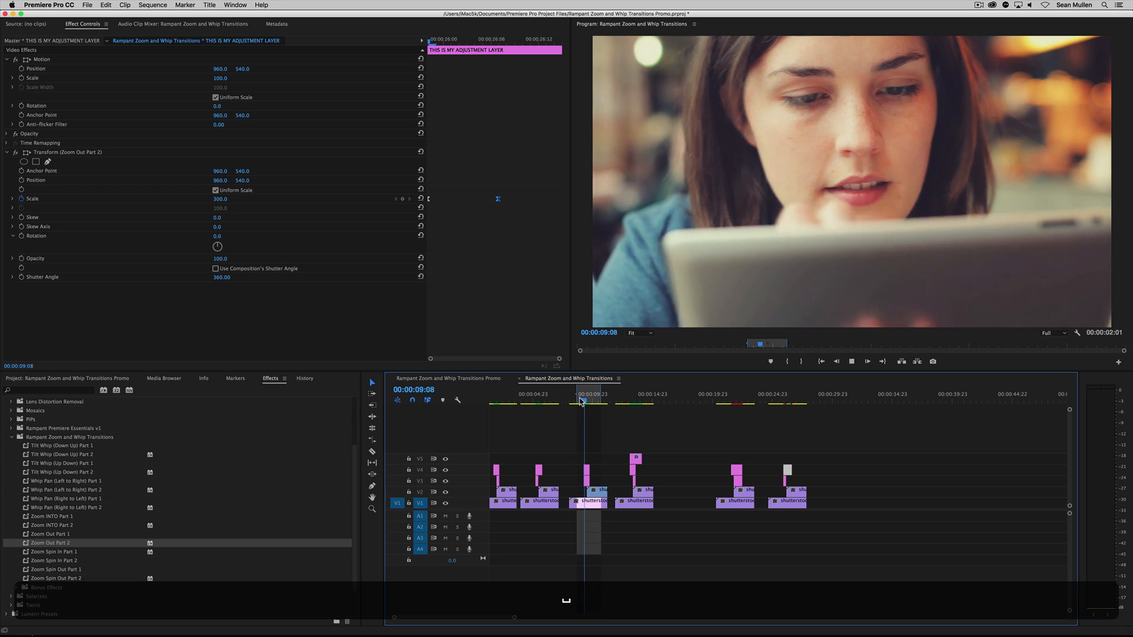
Duplicate the third pair of overlapping clips, without its adjustment layers, to the empty stretch after the last clip group, around 00:00:32
key("space")
left_click(581, 494)
left_click_drag(581, 494, 888, 500)
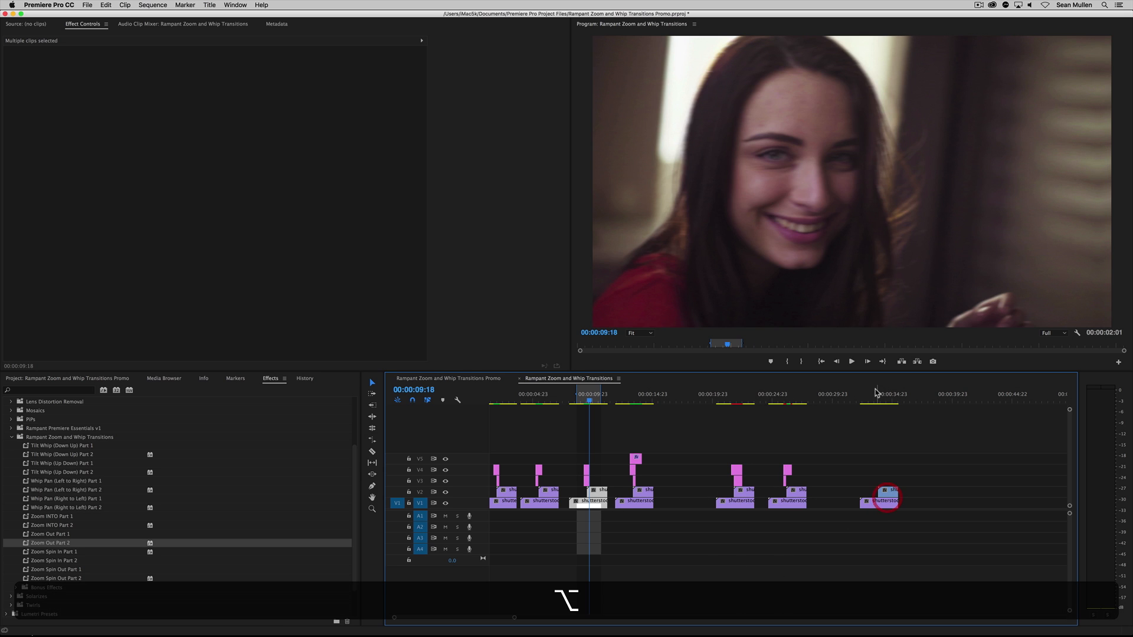
Mark In and Out points around the duplicated clip pair, extend the range to the first clip's start, and play it
left_click(864, 398)
key("i")
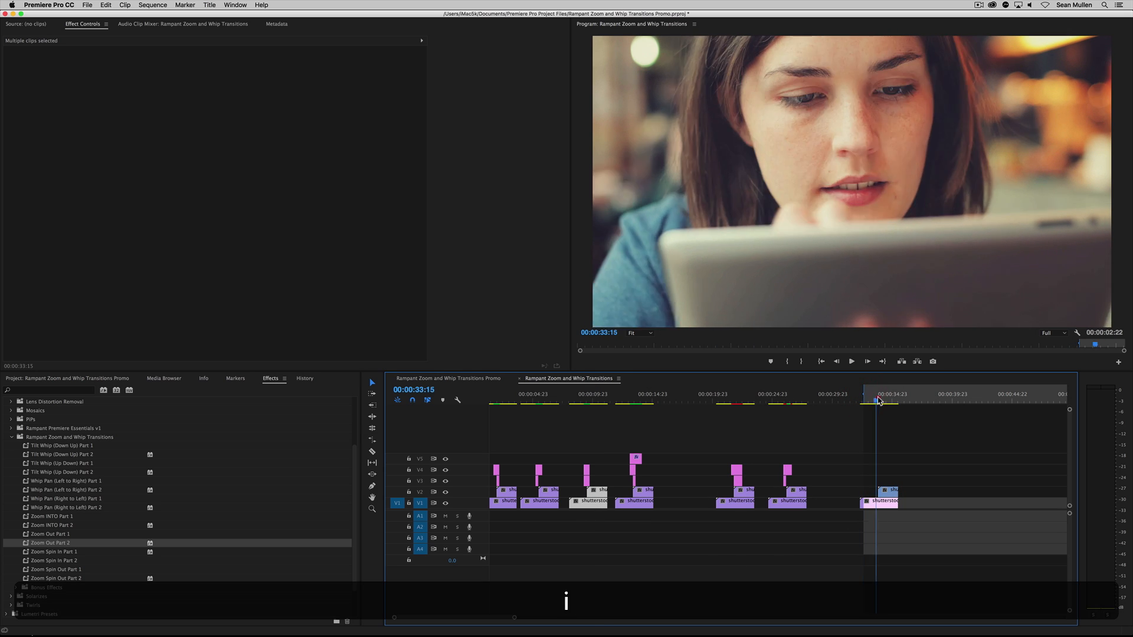
key("Down")
key("o")
key("ctrl+shift+space")
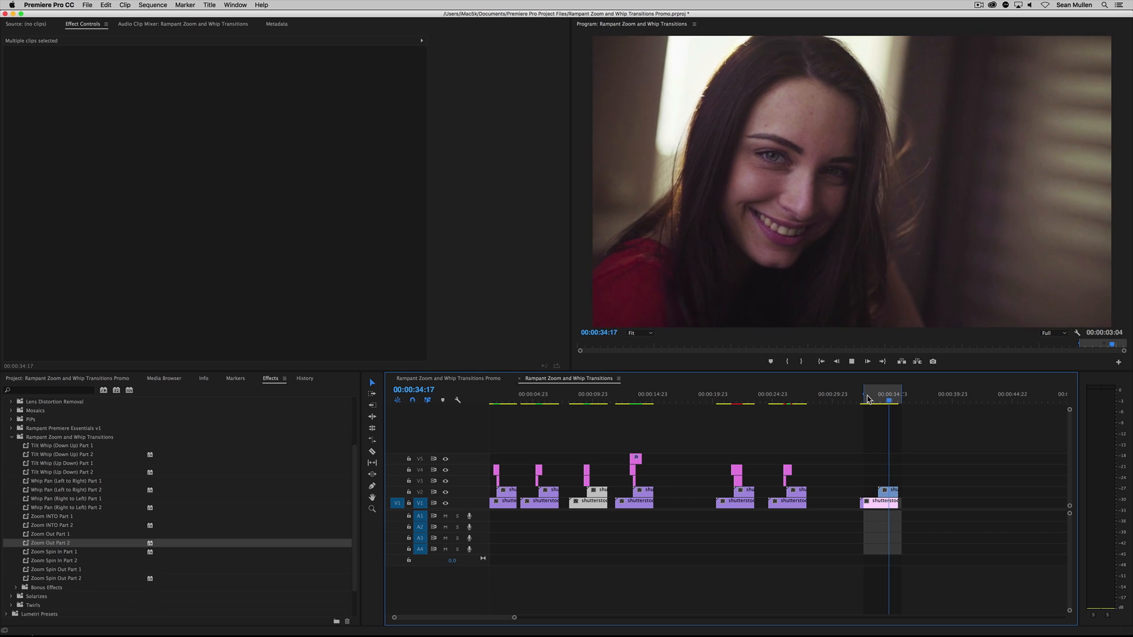
left_click_drag(864, 394, 859, 394)
key("ctrl+shift+space")
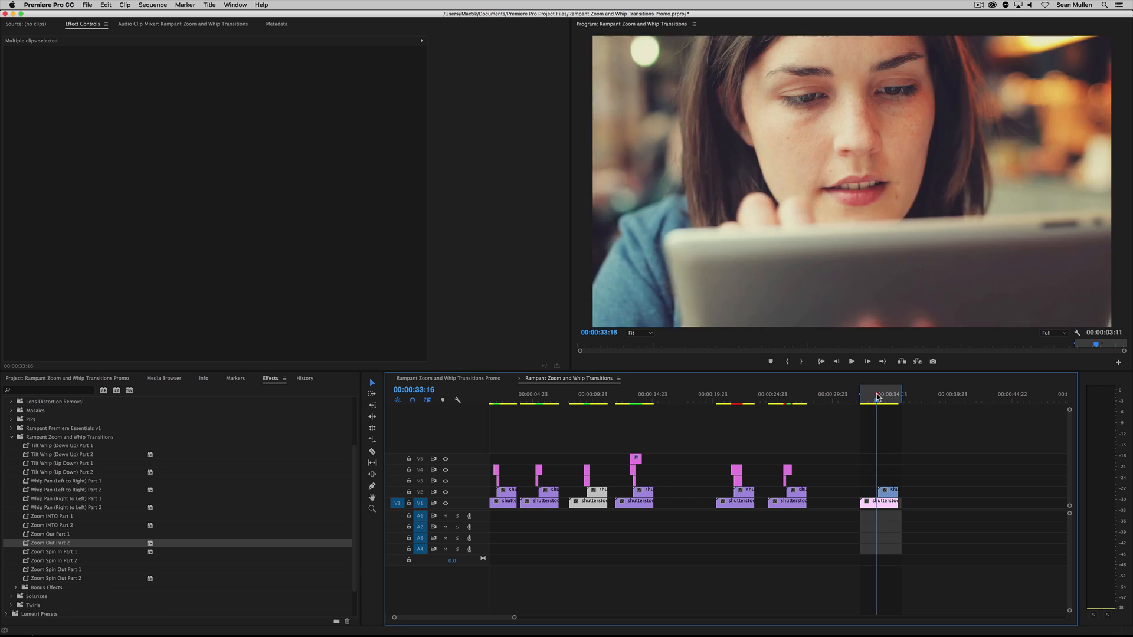
key("space")
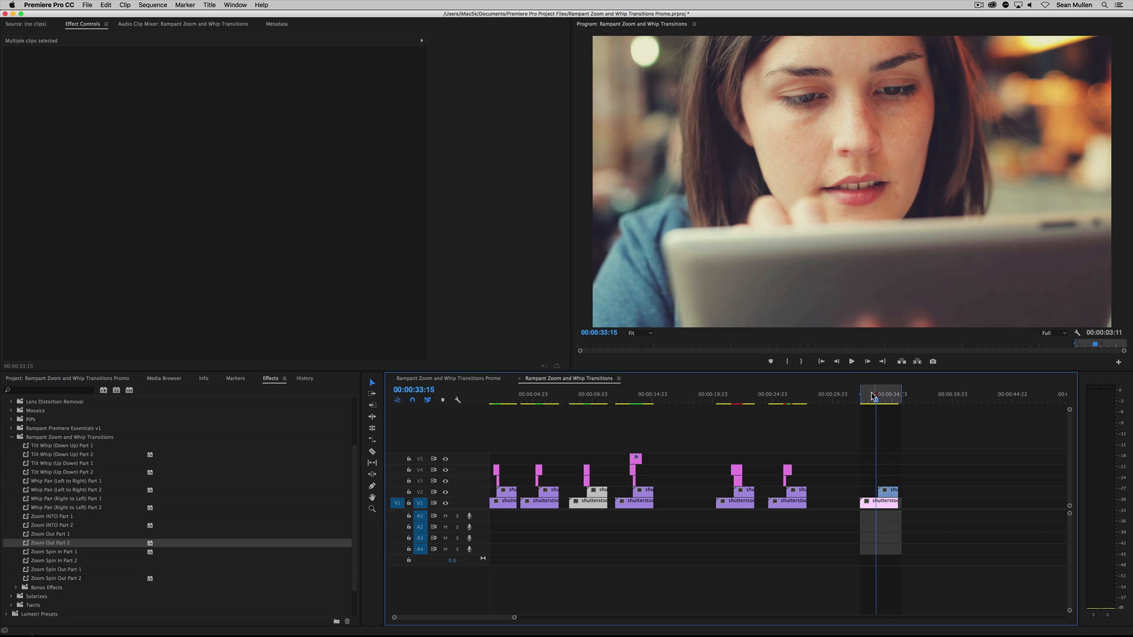
Try placing THIS IS MY ADJUSTMENT LAYER on track V3 above the duplicated clips, and undo it
left_click(50, 378)
left_click_drag(47, 440, 873, 485)
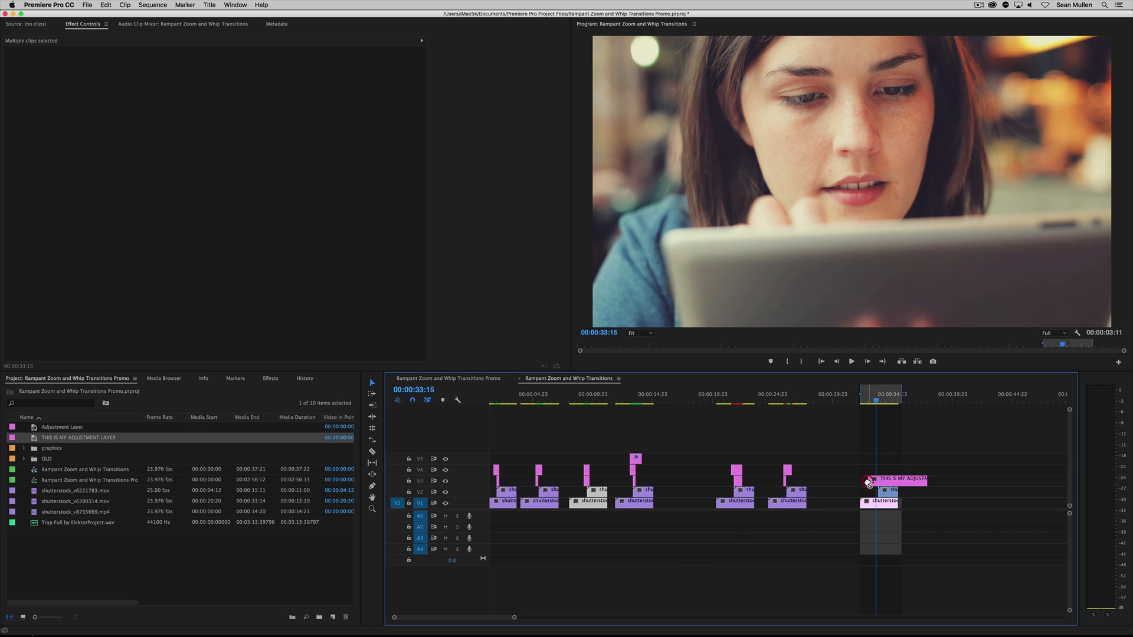
left_click(906, 481)
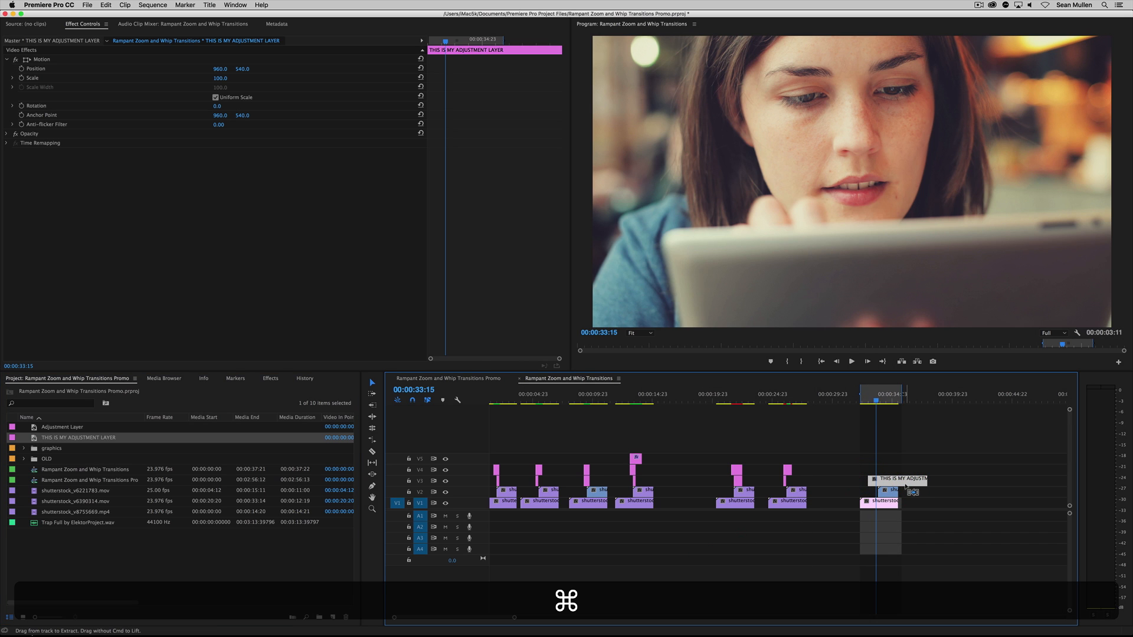
key("super+z")
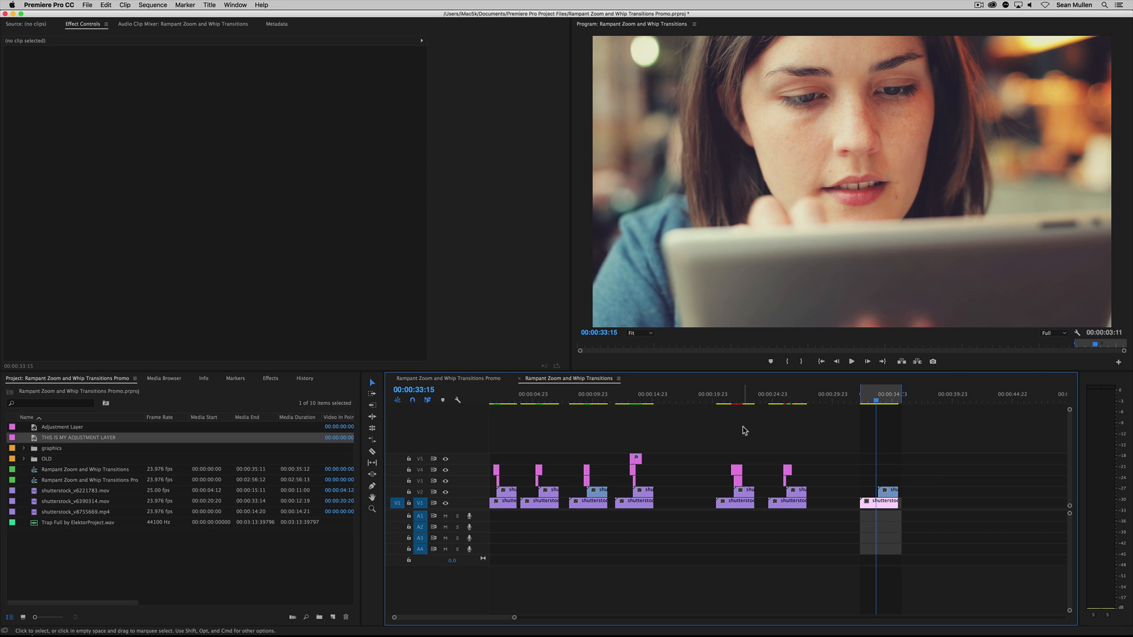
Copy the fifth clip group's V3 adjustment layer with the Zoom INTO Part 1 effects above the duplicated clip pair's overlap
key("alt")
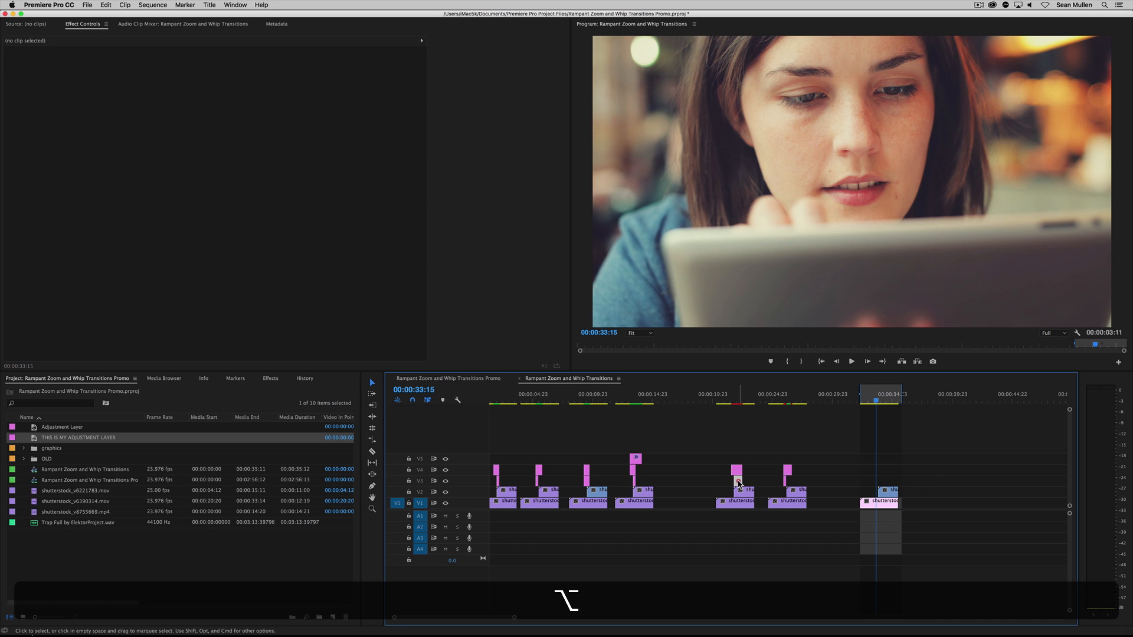
left_click_drag(737, 483, 878, 482)
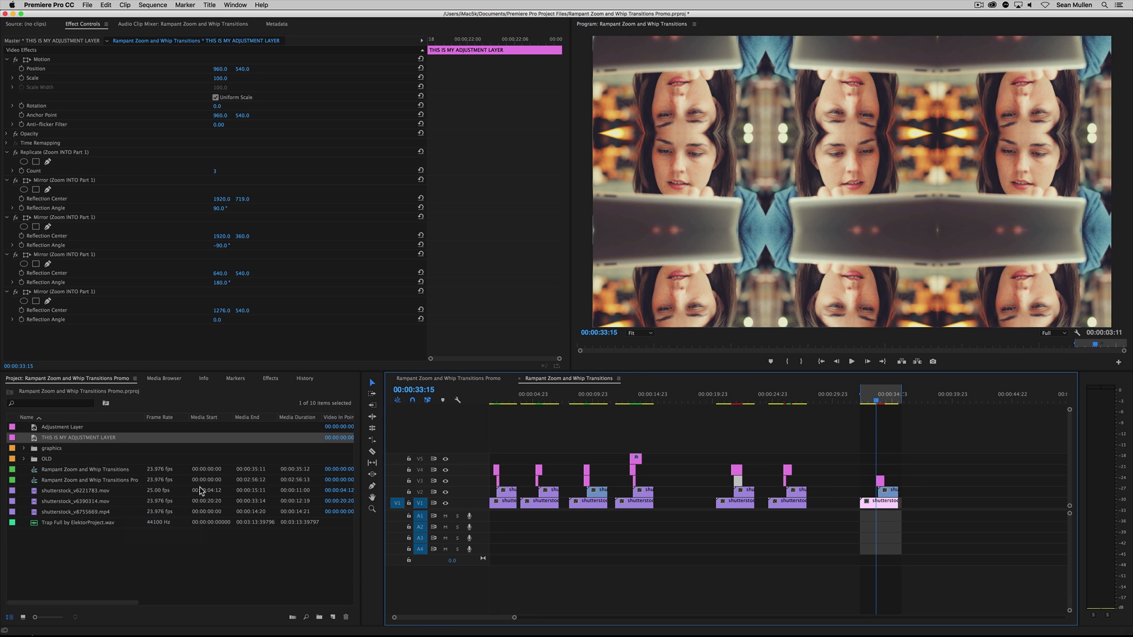
left_click_drag(512, 618, 464, 617)
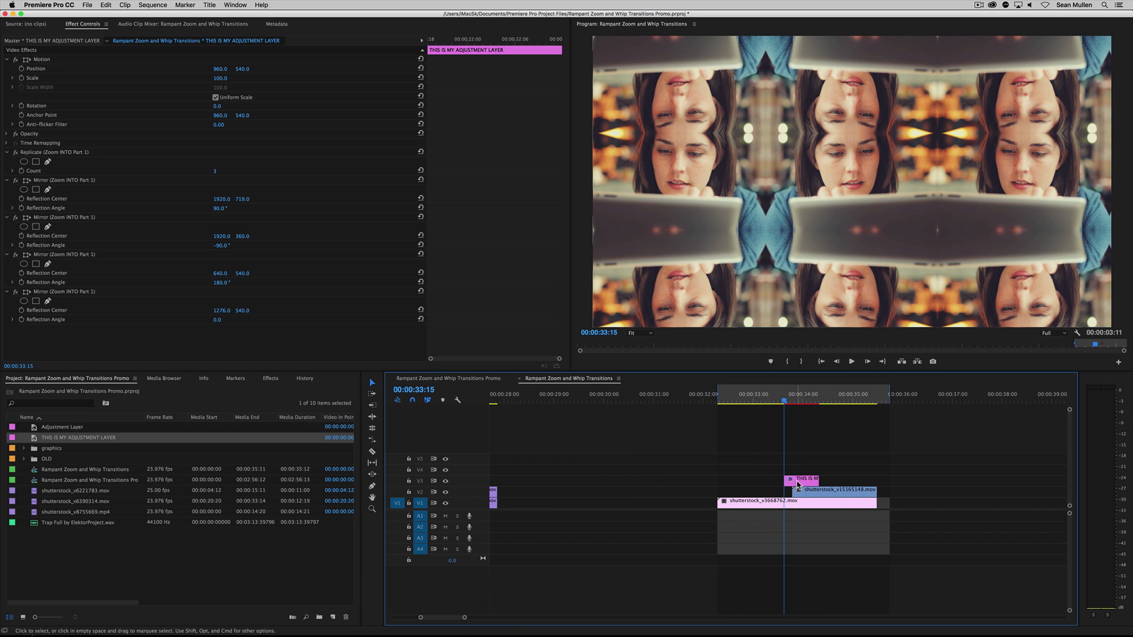
left_click(798, 484)
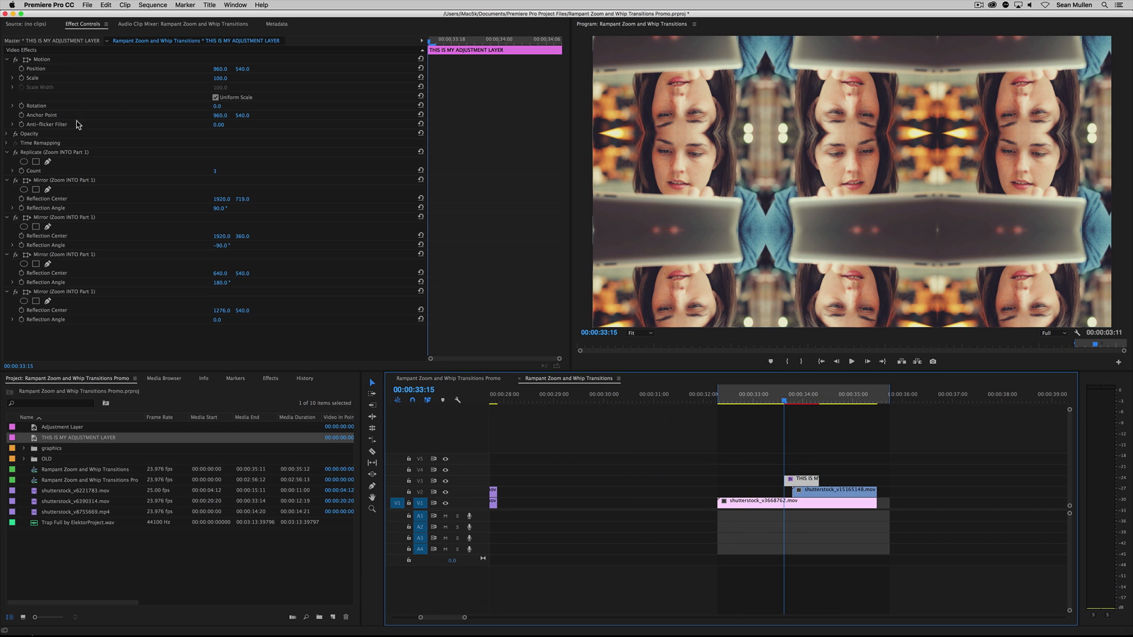
Remove the Replicate and four Mirror effects from the copied adjustment layer, and delete the layer from track V3
left_click(34, 154)
key("BackSpace")
left_click(34, 153)
key("BackSpace")
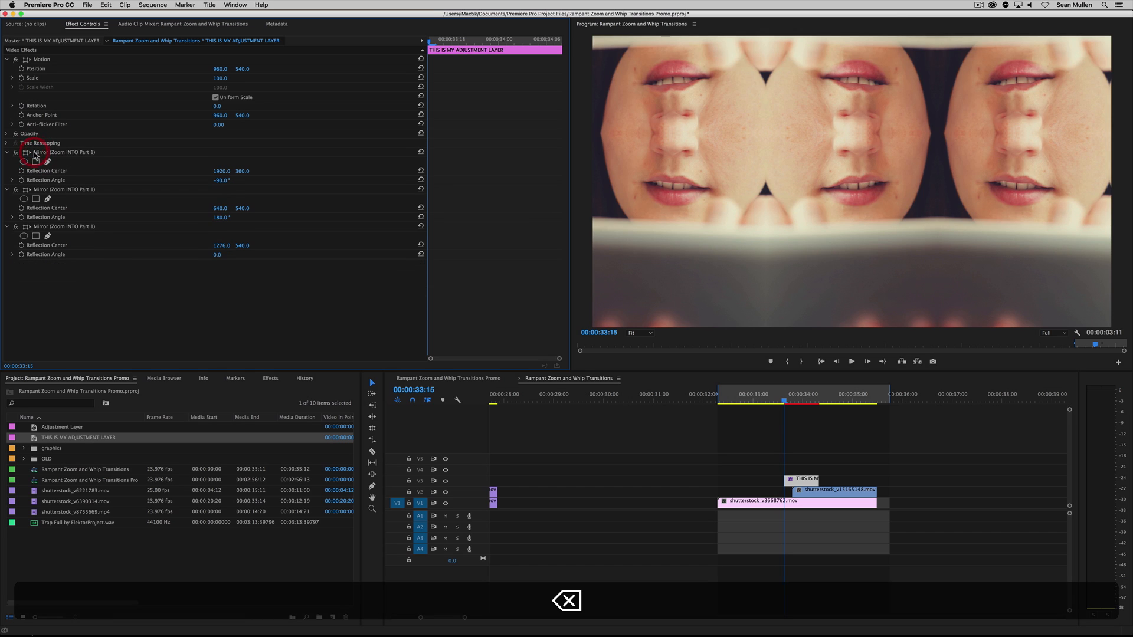
left_click(35, 153)
key("BackSpace")
left_click(35, 153)
key("BackSpace")
left_click(34, 153)
key("BackSpace")
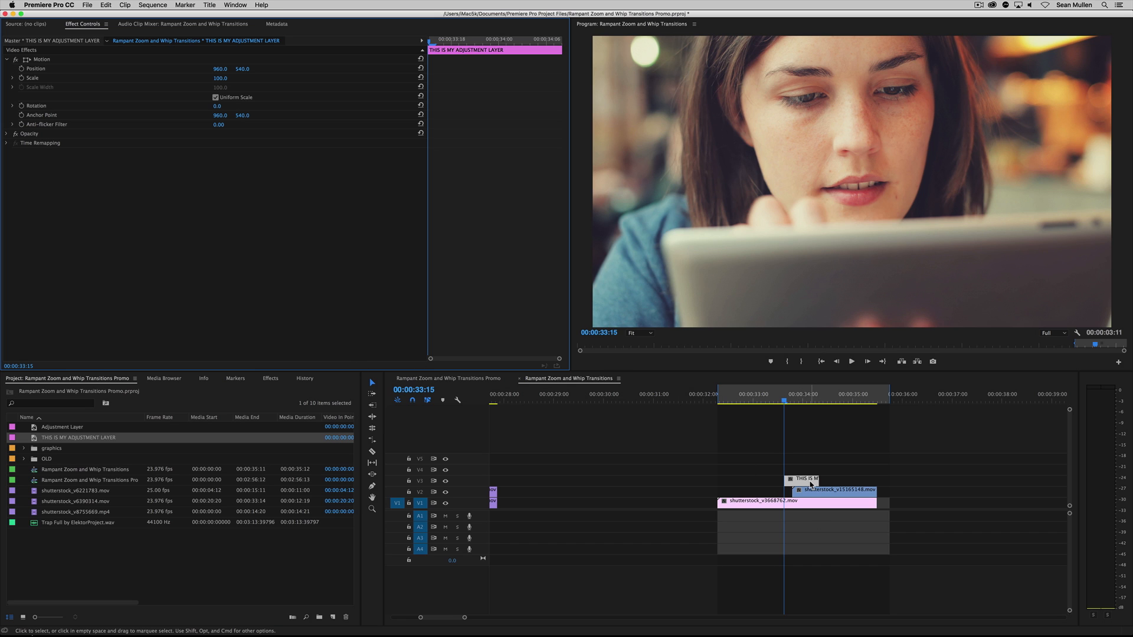
key("BackSpace")
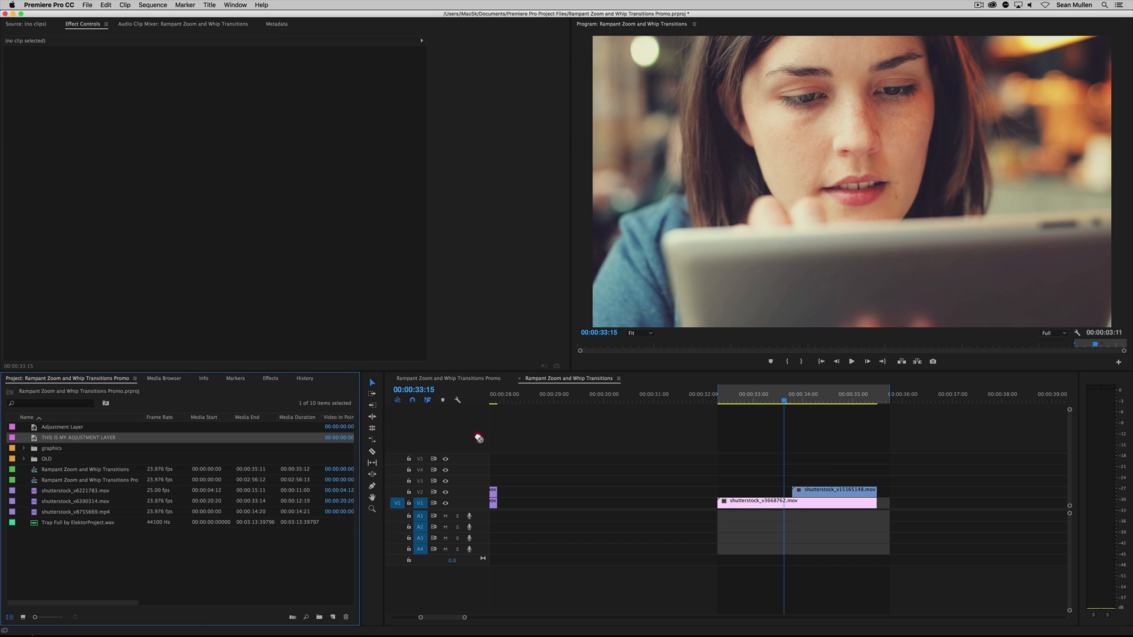
Place THIS IS MY ADJUSTMENT LAYER on V3 above the clip overlap, trim it to about two seconds, and apply Whip Pan (Left to Right) Part 1
left_click_drag(479, 438, 750, 482)
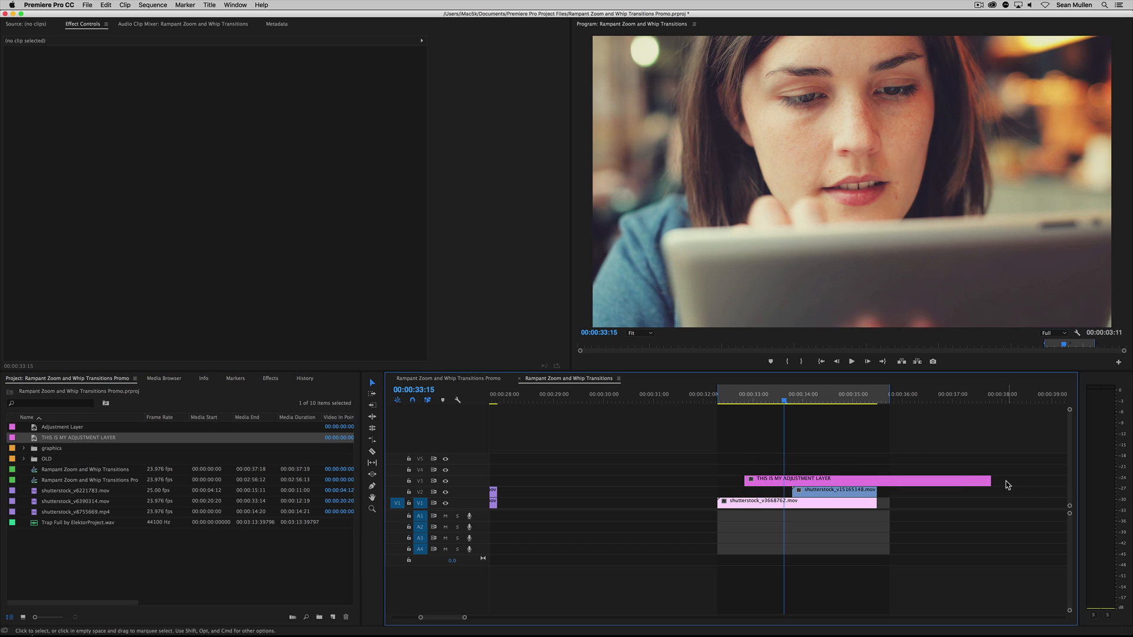
left_click_drag(990, 481, 841, 480)
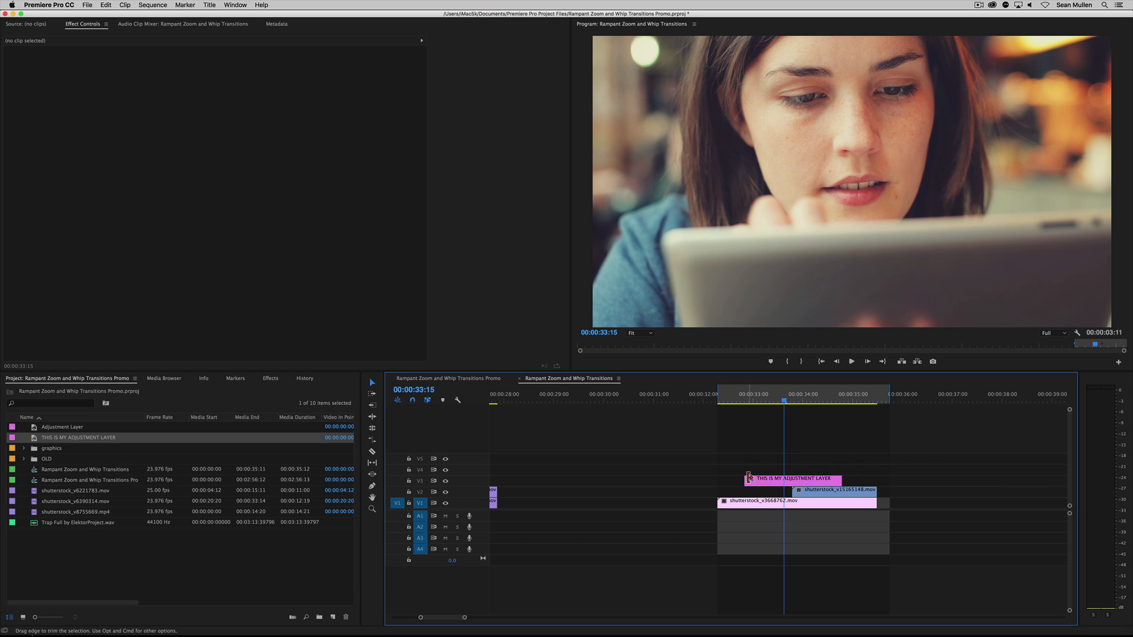
left_click(270, 378)
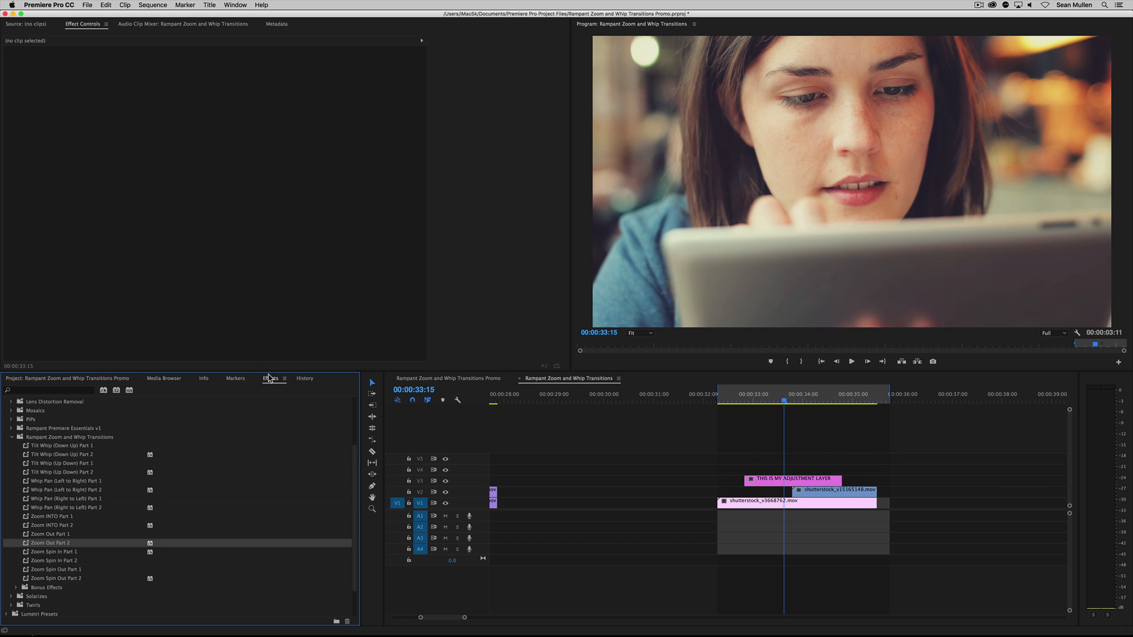
left_click(50, 438)
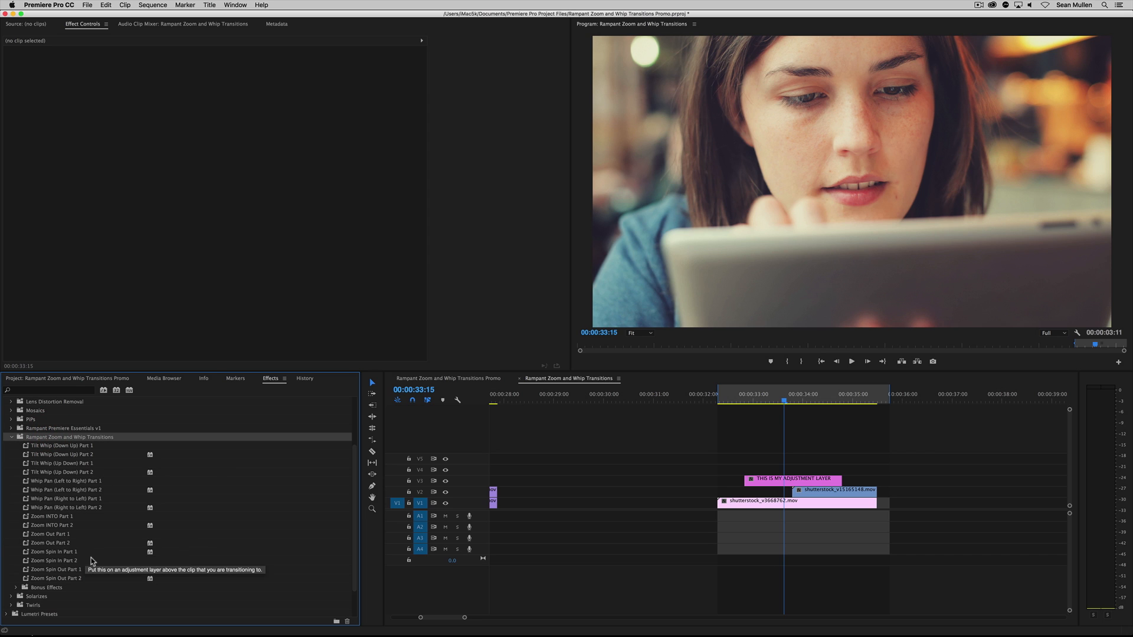
left_click(64, 483)
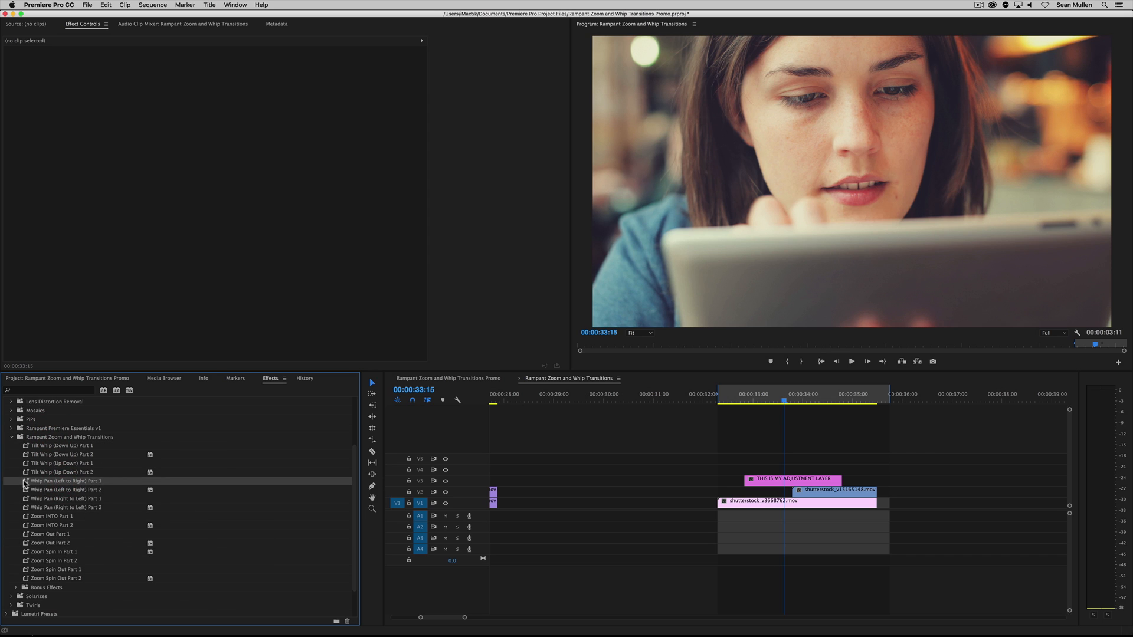
left_click(85, 484)
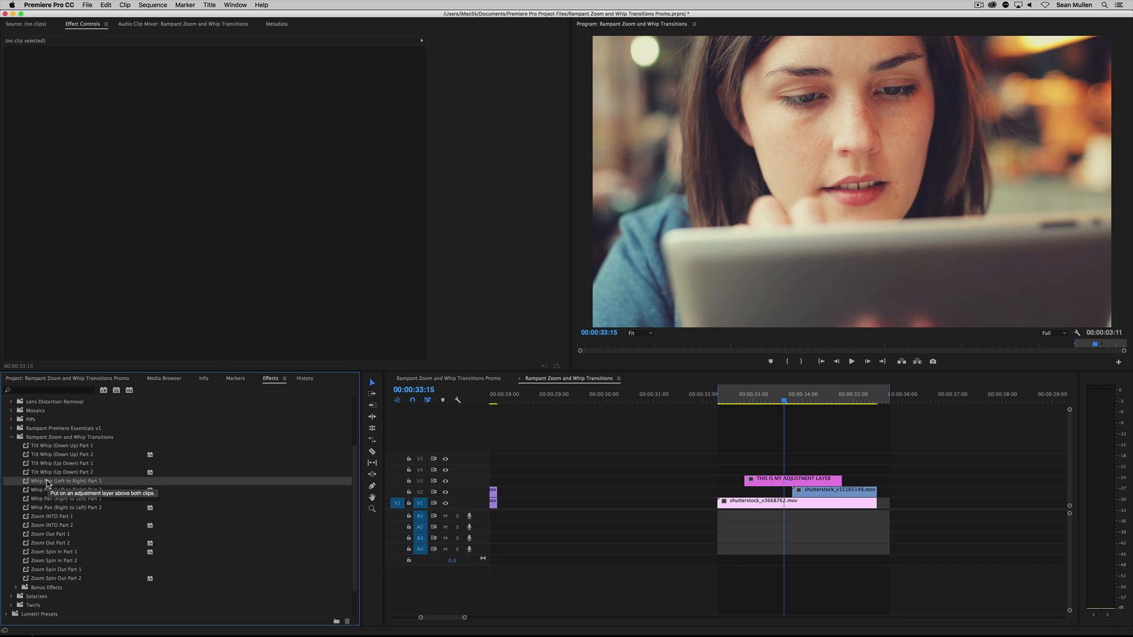
left_click_drag(41, 483, 778, 479)
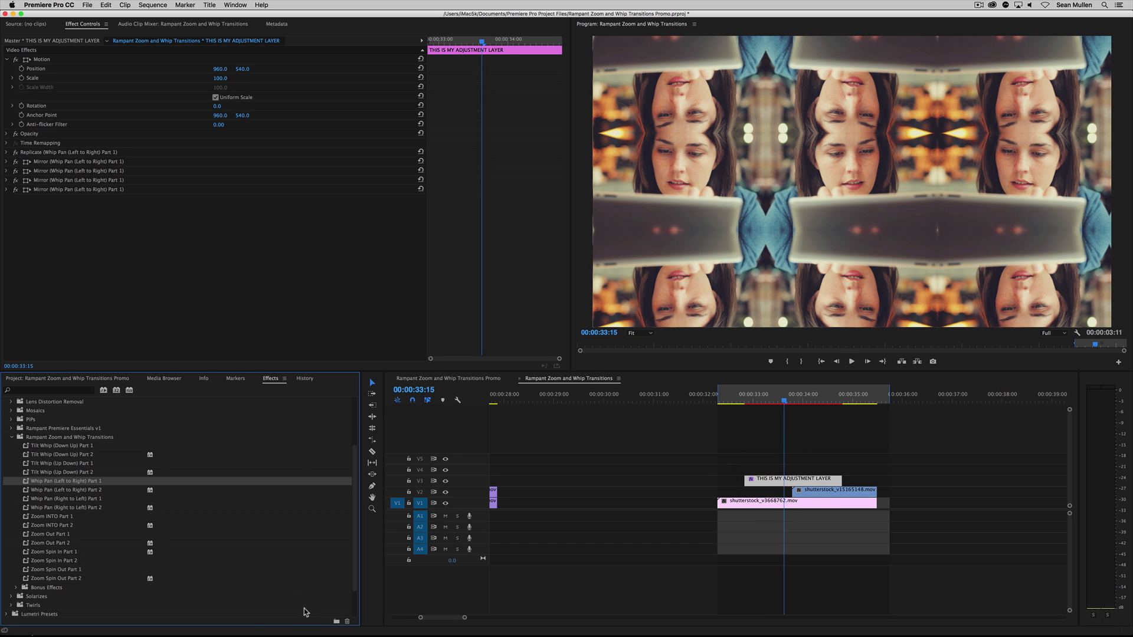
Place another THIS IS MY ADJUSTMENT LAYER on V4 at the first clip's start and apply Whip Pan (Left to Right) Part 2 to it
left_click(64, 381)
left_click_drag(44, 437, 722, 470)
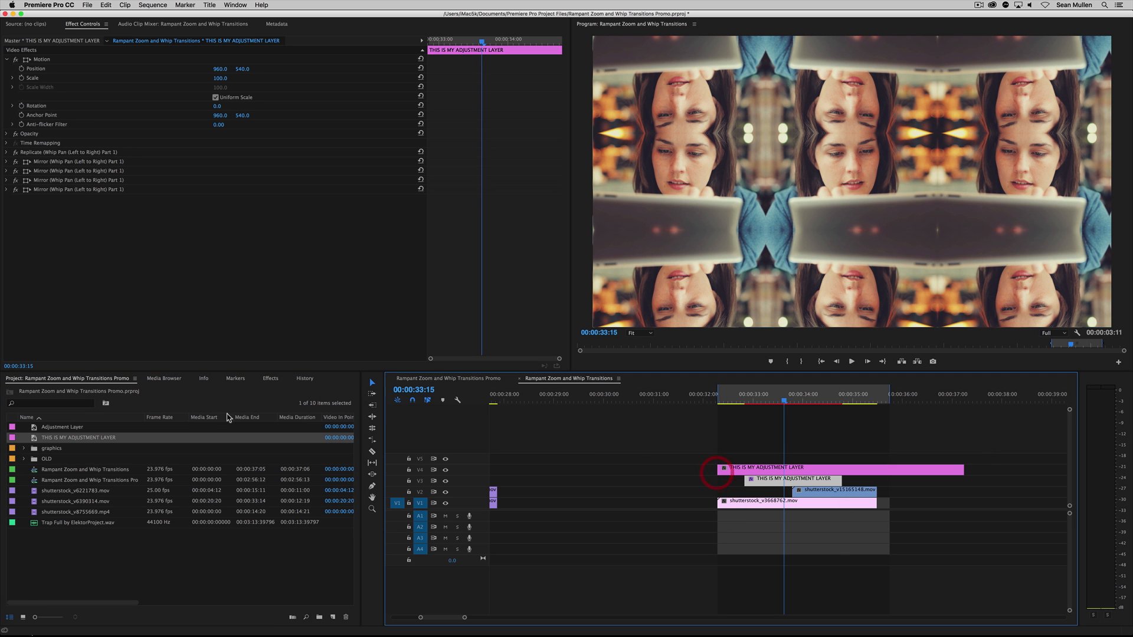
left_click(274, 381)
left_click(80, 490)
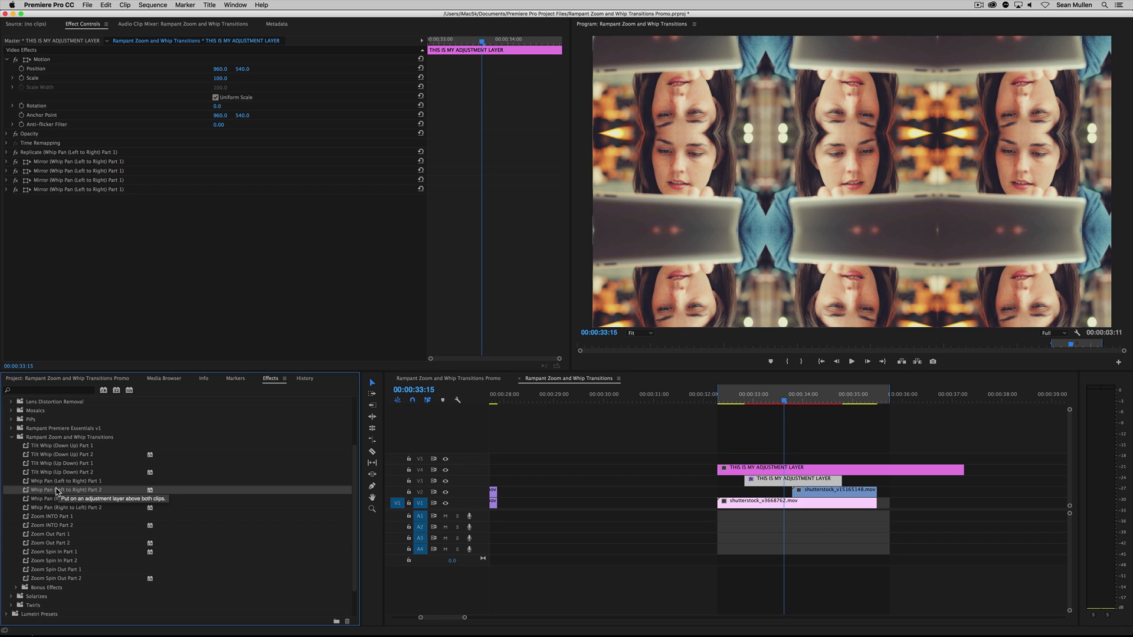
left_click_drag(57, 490, 748, 469)
left_click(747, 470)
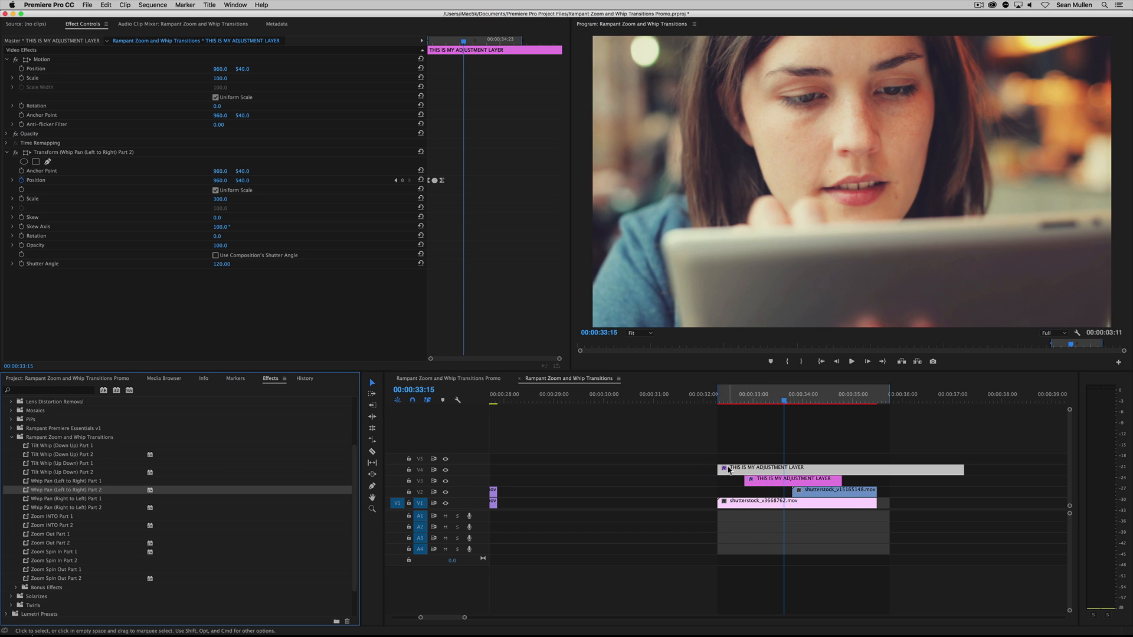
Align the V4 layer's start with the V3 layer's start, and move both layers to begin around 00:00:33:08
left_click_drag(729, 469, 756, 470)
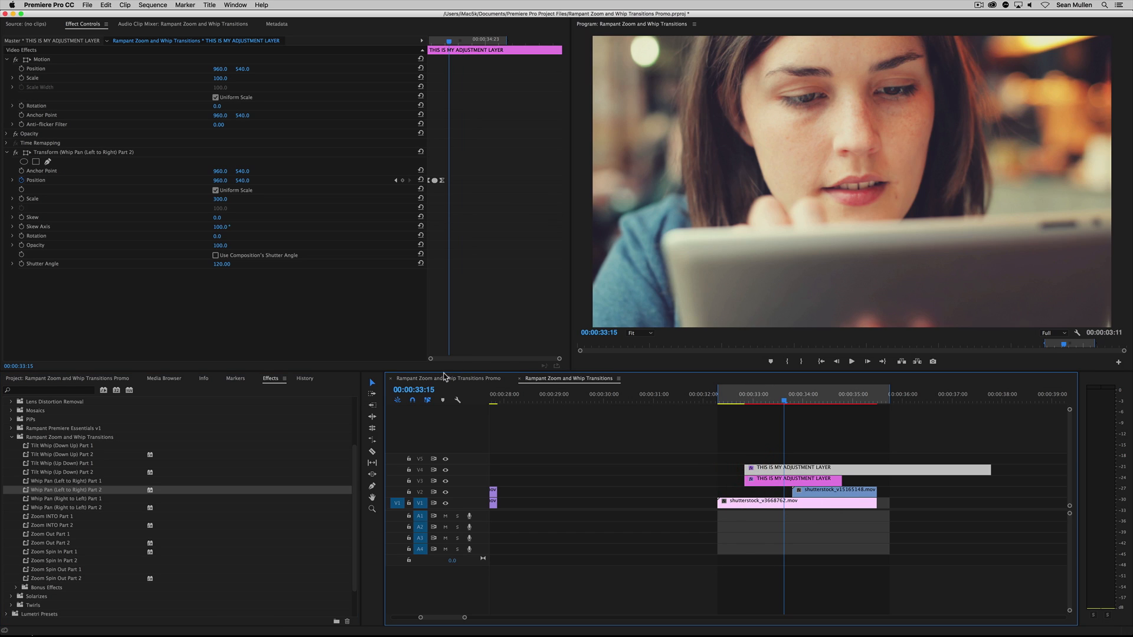
left_click(372, 382)
left_click(768, 482, "shift")
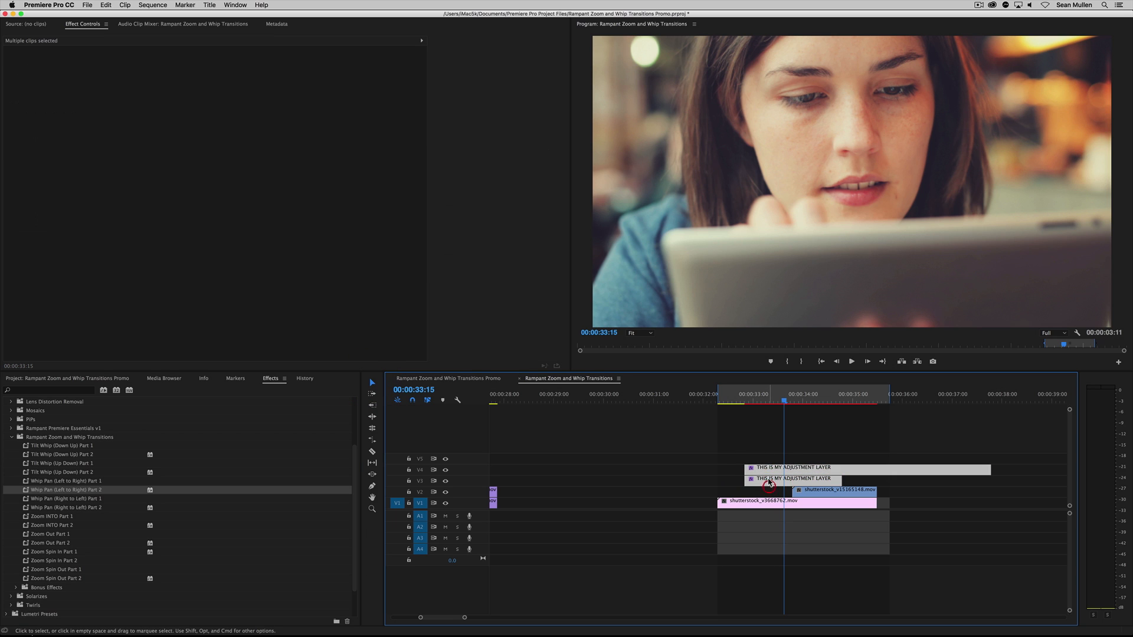
left_click_drag(768, 482, 794, 482)
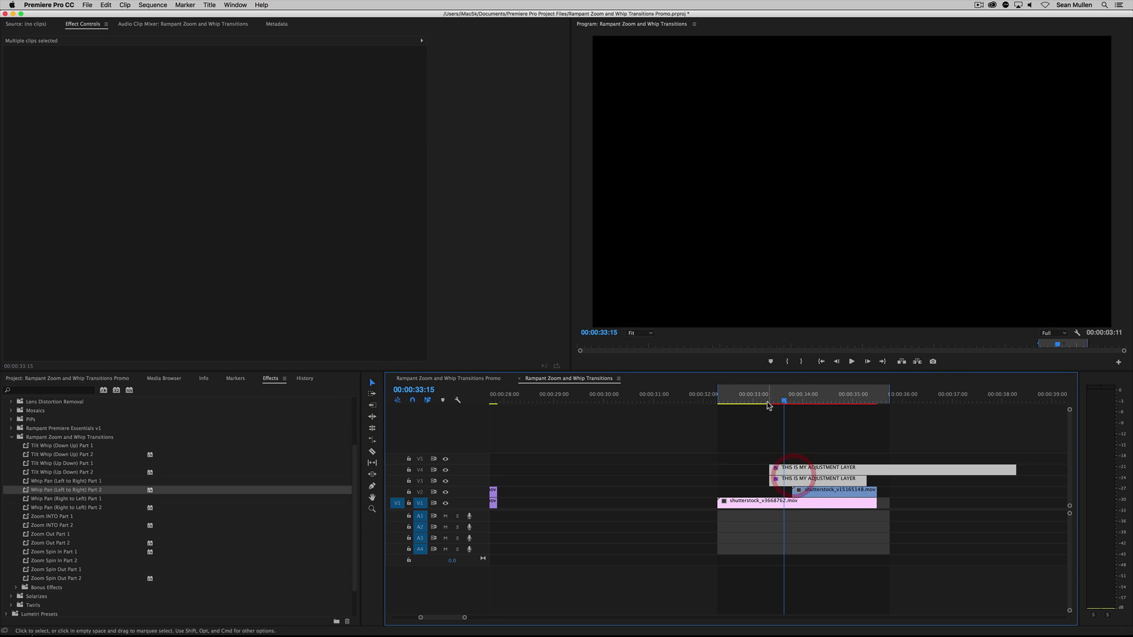
Play the whip pan from 00:00:33:07 and shift both adjustment layers to start at 00:00:33:14
left_click(768, 403)
key("space")
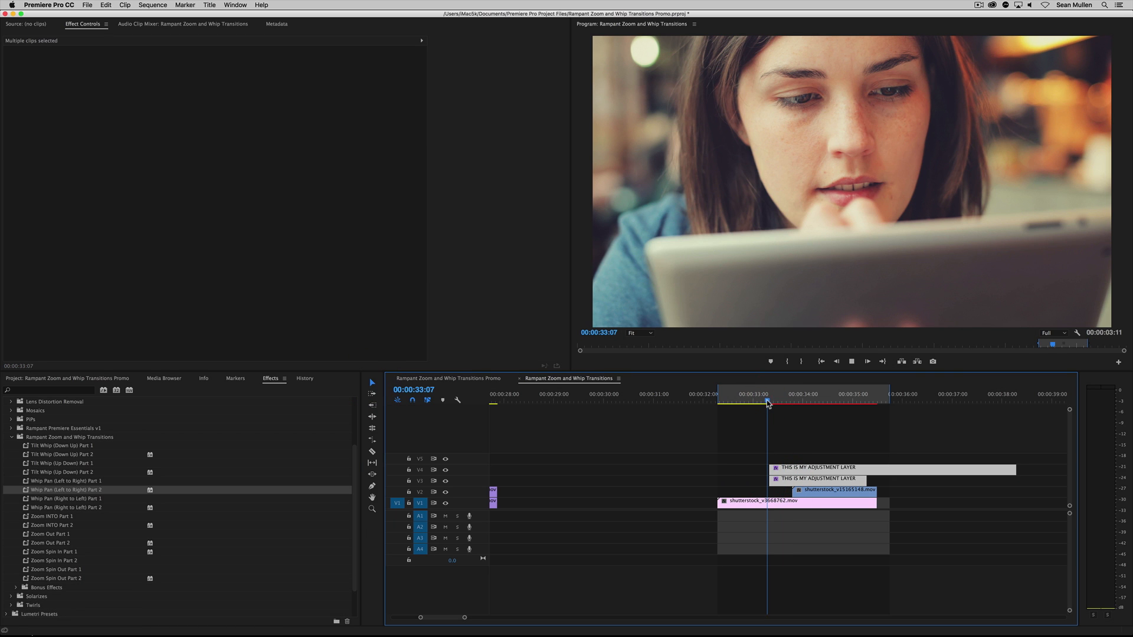
mouse_move(776, 402)
left_mouse_down()
mouse_move(814, 405)
mouse_move(759, 405)
mouse_move(794, 404)
mouse_move(765, 405)
mouse_move(780, 406)
left_mouse_up()
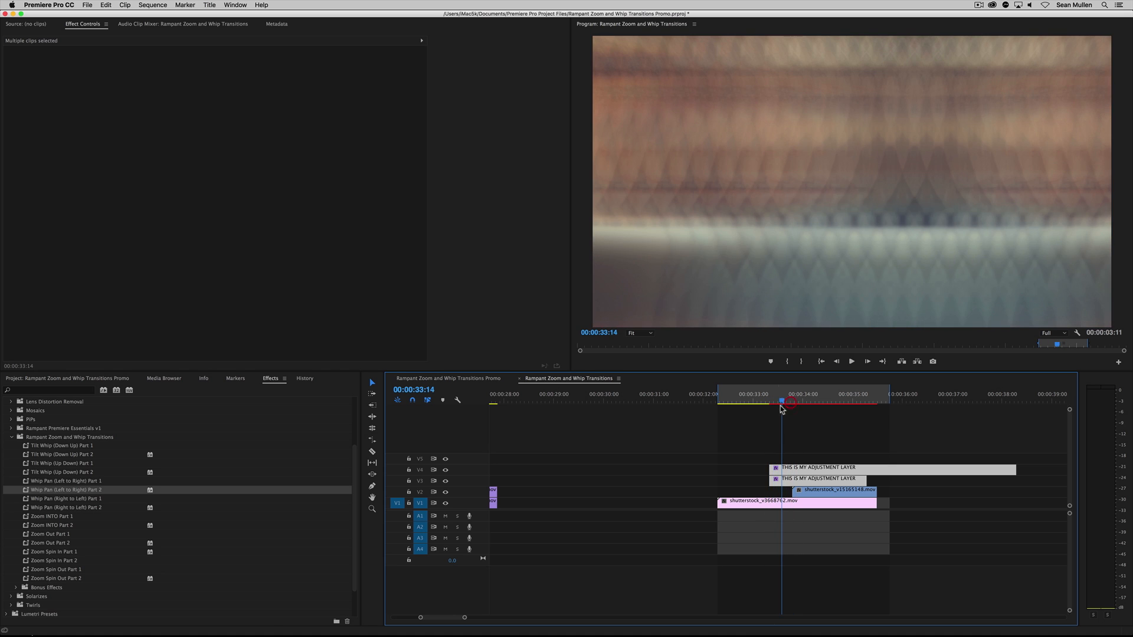
left_click_drag(759, 447, 806, 479)
Play the repositioned whip pan transition several times from around 00:00:33:08
left_click(770, 401)
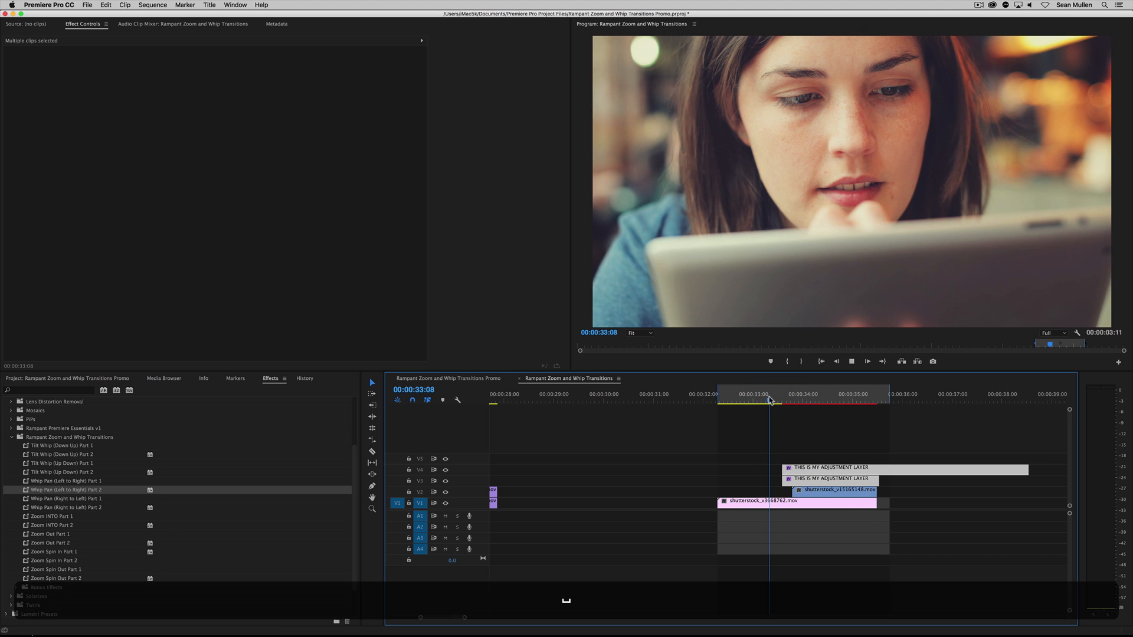
key("space")
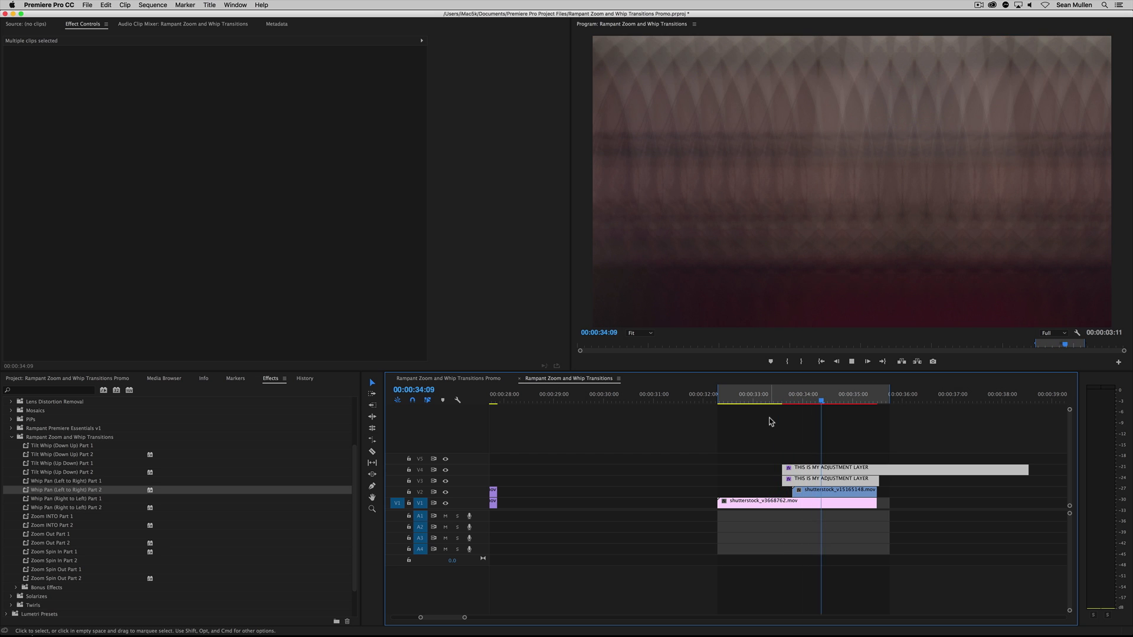
left_click(774, 401)
key("space")
mouse_move(773, 397)
left_mouse_down()
mouse_move(811, 398)
mouse_move(773, 399)
left_mouse_up()
key("space")
key("space")
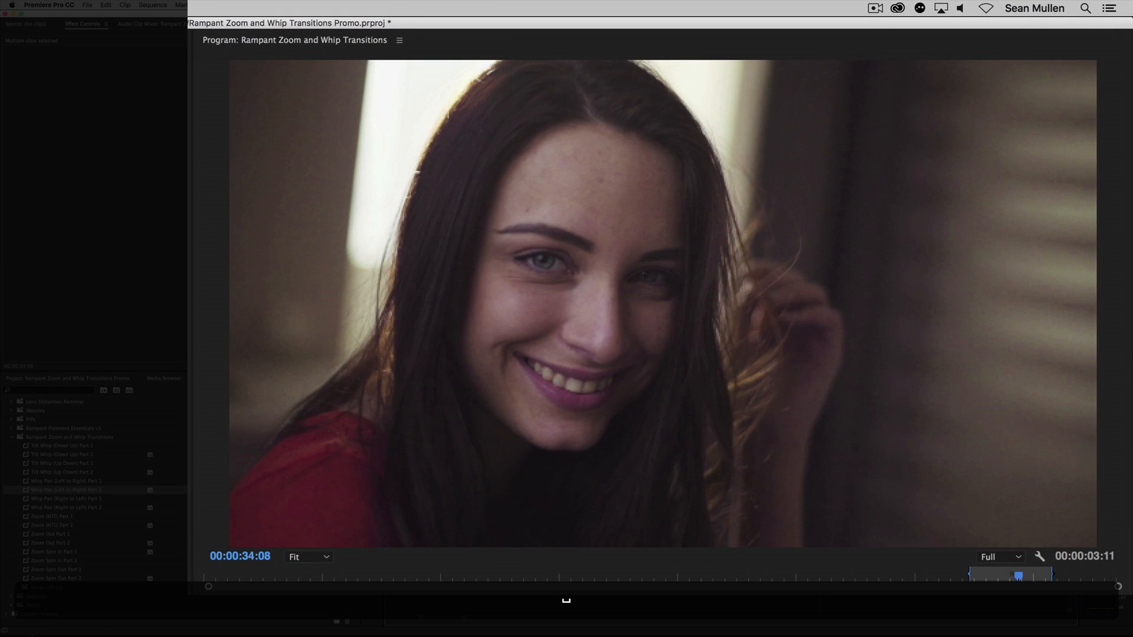
Set the Program monitor's playback resolution to 1/2
left_click(779, 397)
left_click(1018, 558)
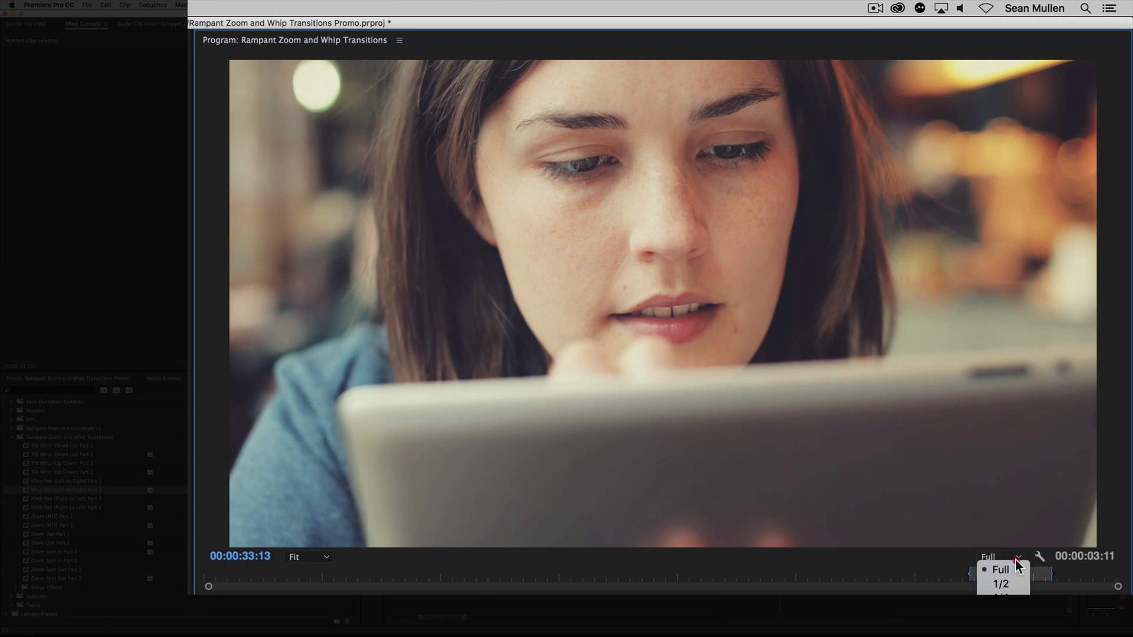
left_click(1008, 586)
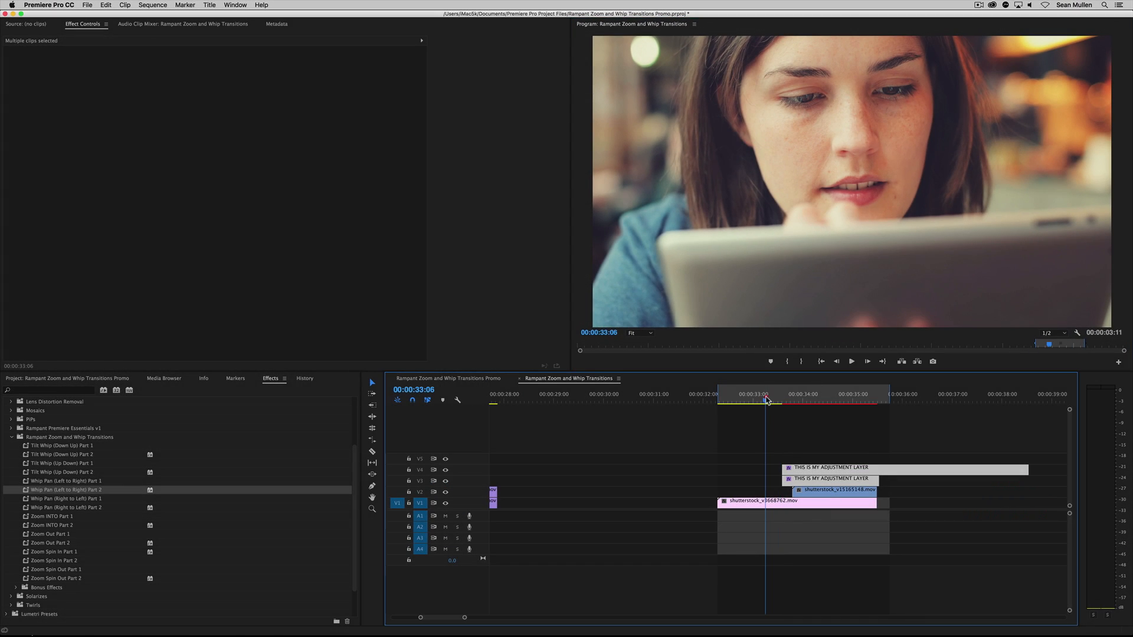
Deselect the adjustment layers and play the whip pan twice from around 00:00:33:06 at half resolution
left_click(764, 394)
left_click(745, 421)
key("space")
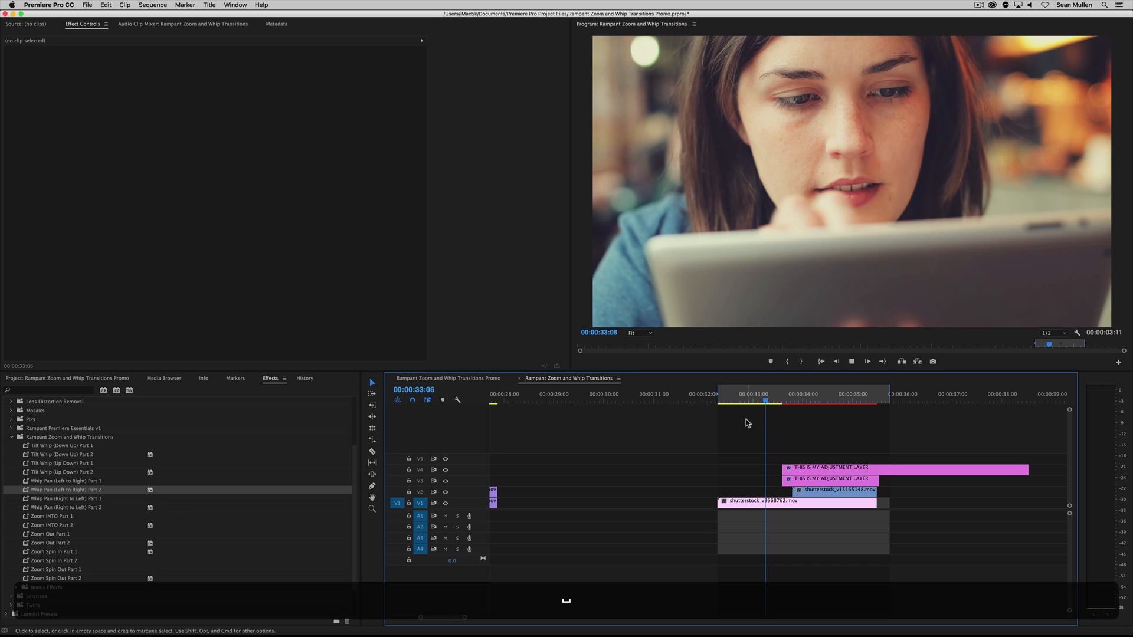
key("space")
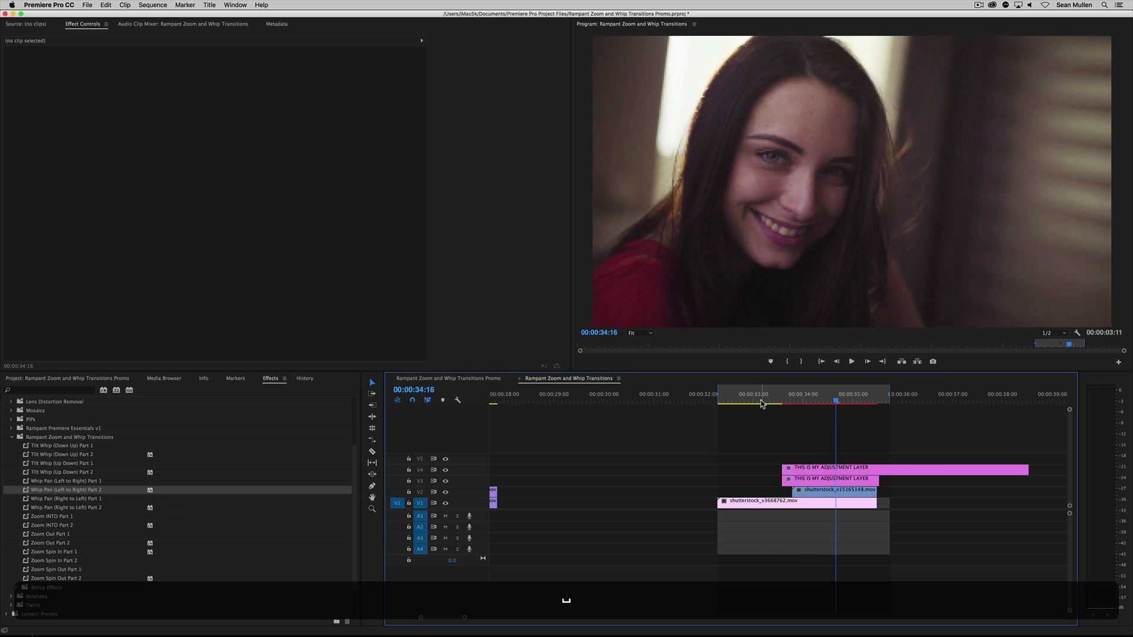
left_click(762, 403)
key("space")
key("space")
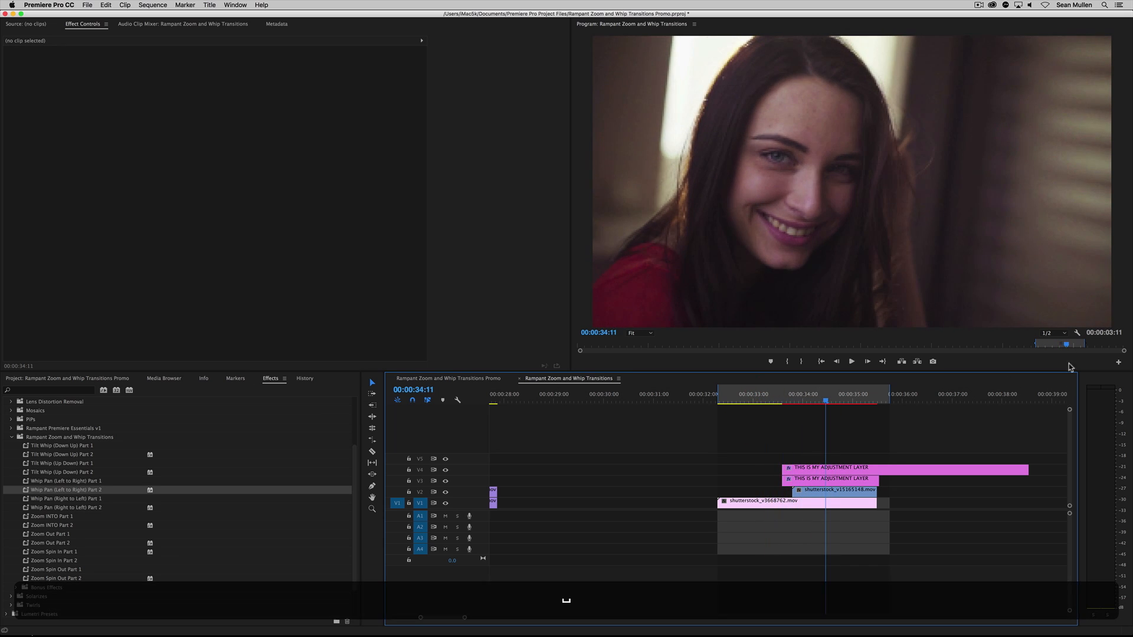
Set the Program monitor's playback resolution to Full and replay the whip pan several times from 00:00:33:07
left_click(1063, 333)
left_click(1052, 342)
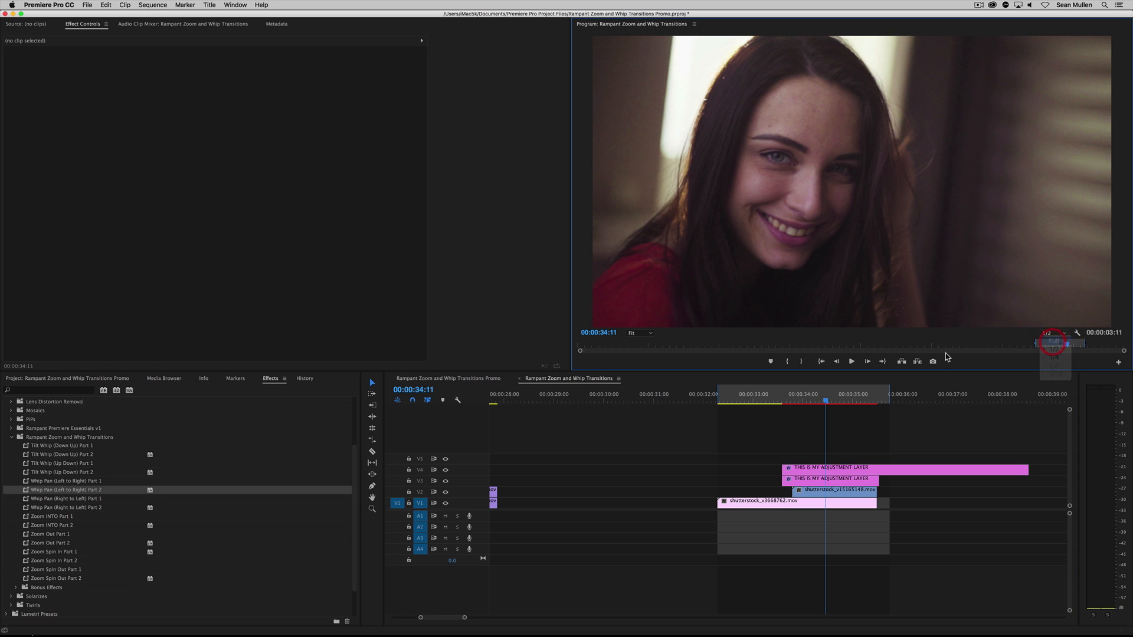
left_click(771, 395)
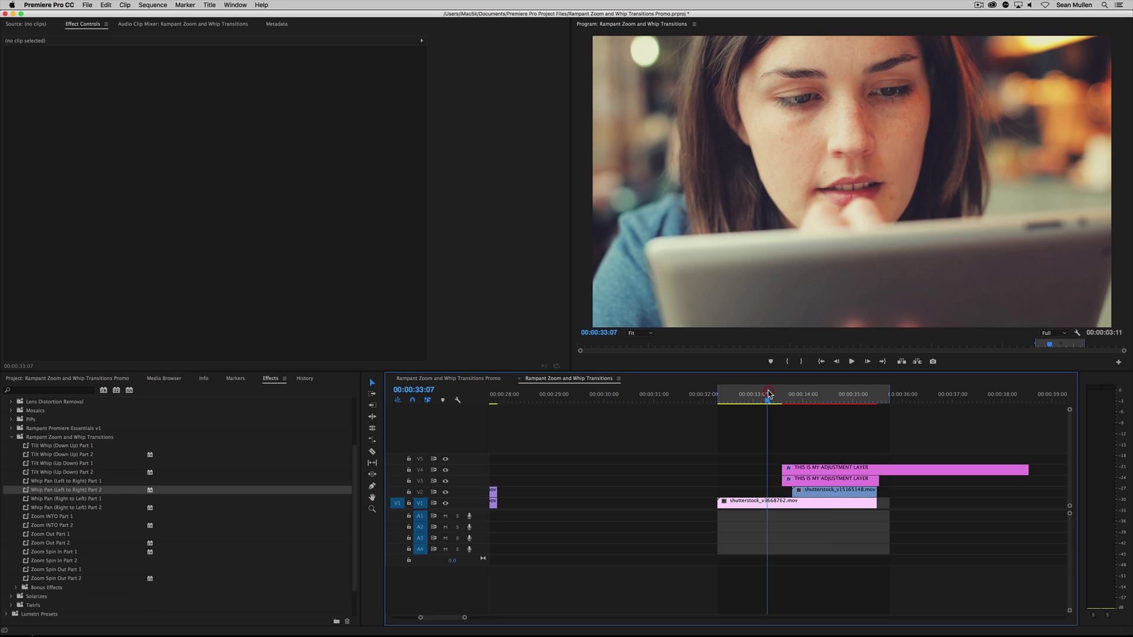
key("space")
left_click(768, 396)
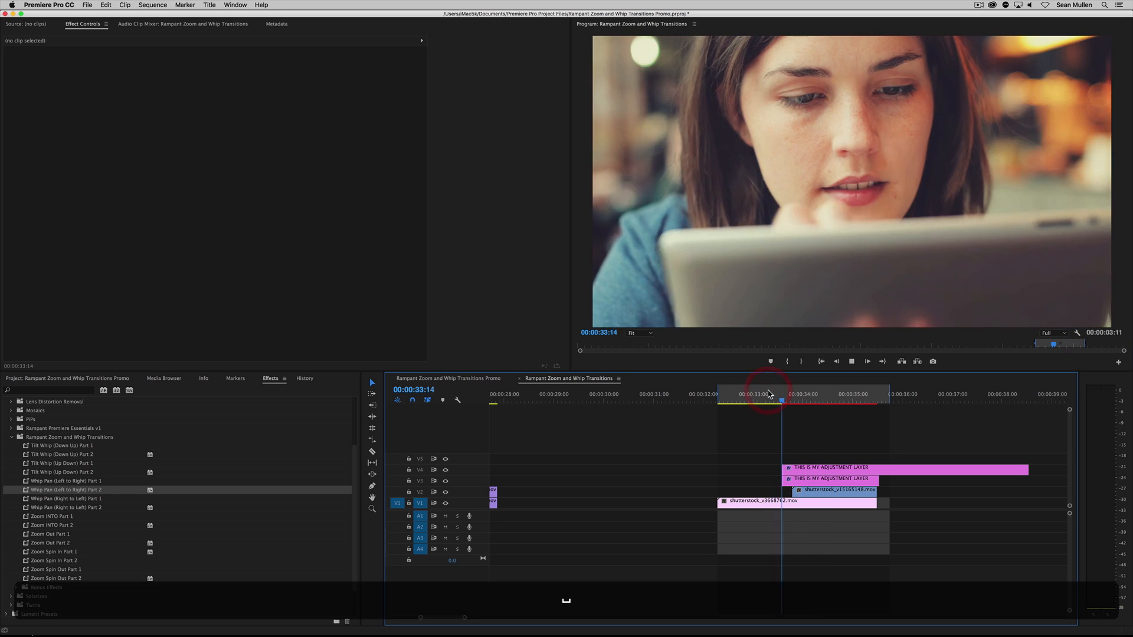
key("space")
left_click(769, 394)
key("space")
Render the marked whip pan section and play the rendered preview
left_click(768, 394)
key("Return")
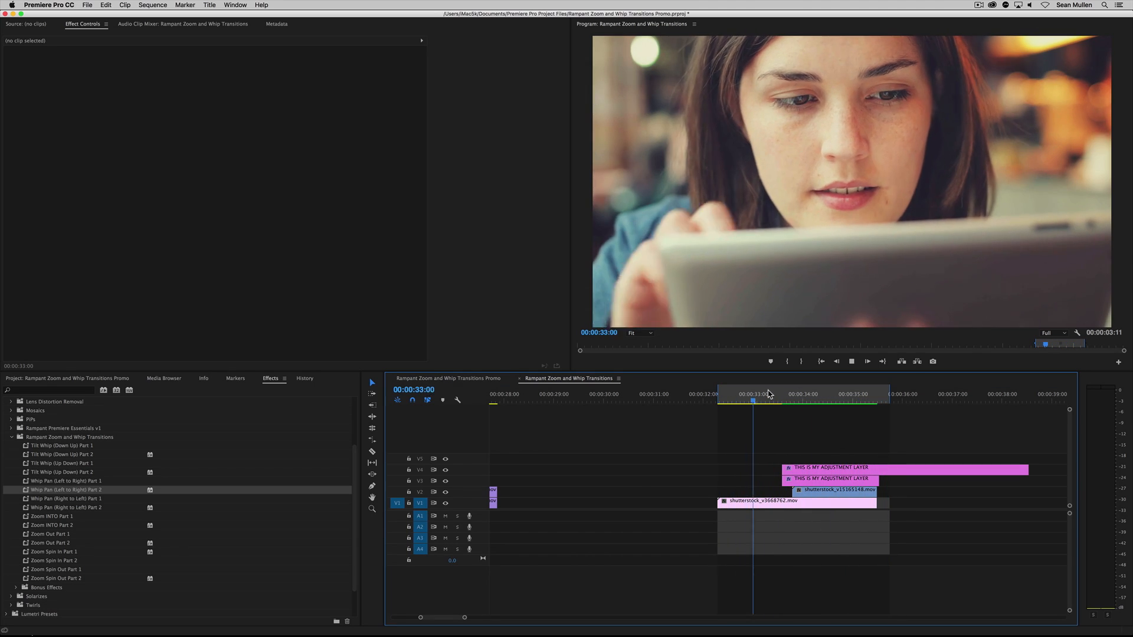
key("space")
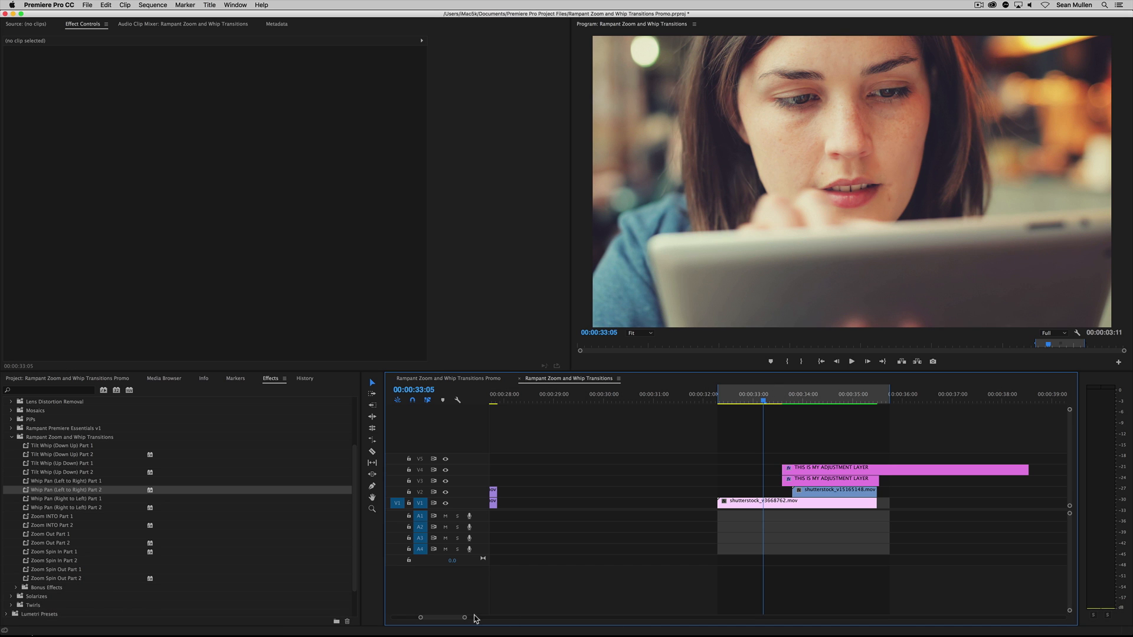
Park at the glowing transition at 00:00:13:07 and locate the Zoom and Whip Glow preset among the Bonus Effects
left_click_drag(464, 617, 520, 619)
left_click_drag(569, 397, 603, 408)
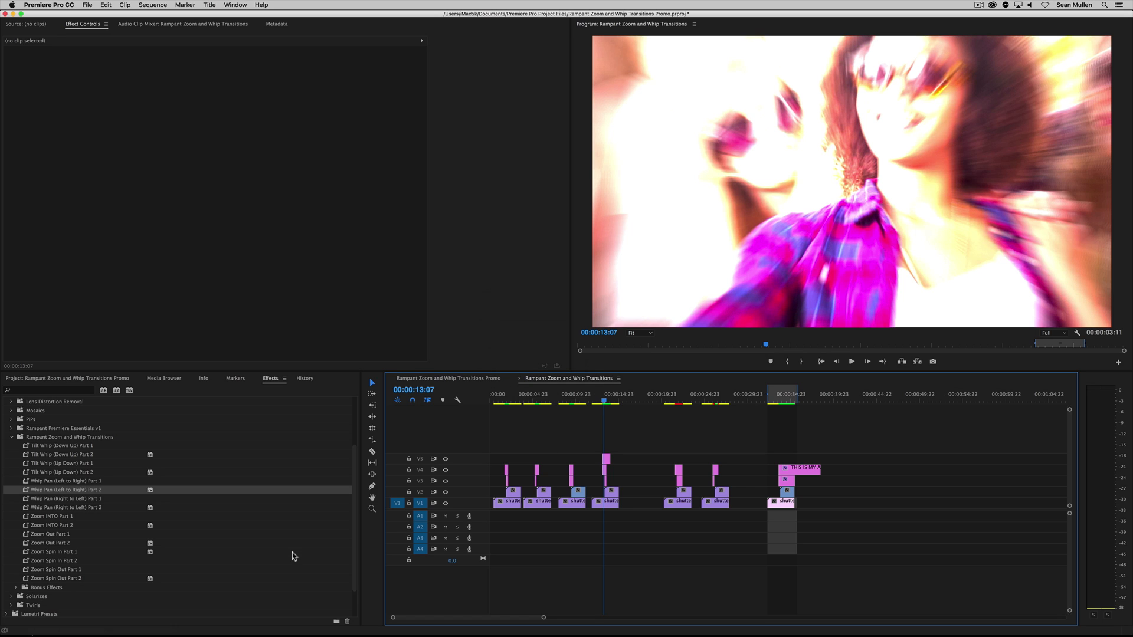
left_click(47, 586)
left_click(15, 588)
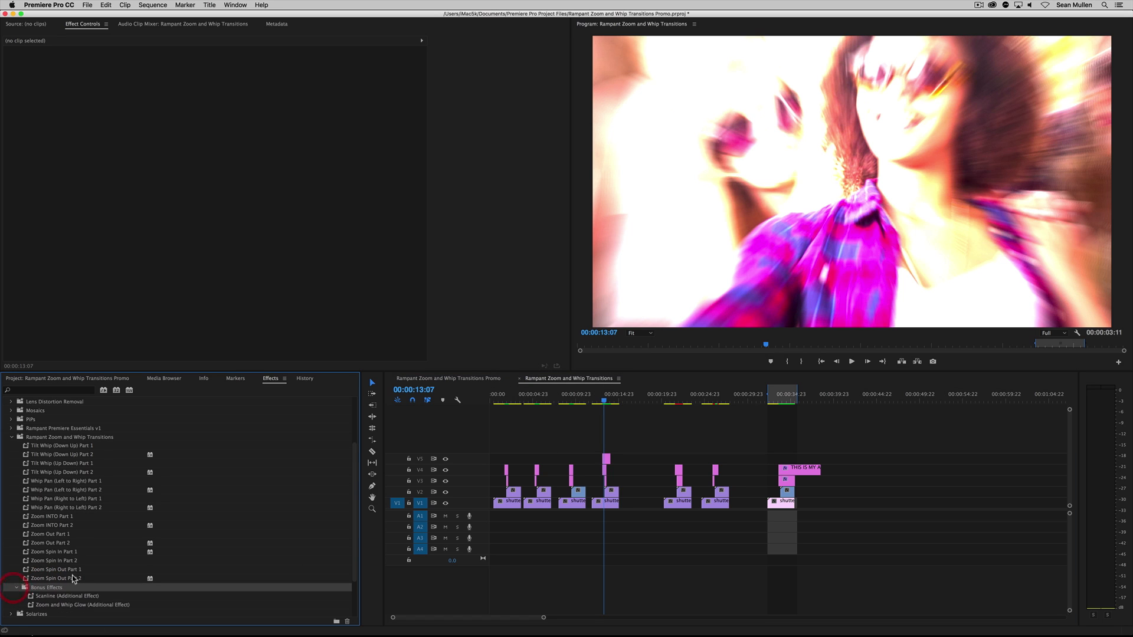
left_click(59, 542)
left_click(44, 551)
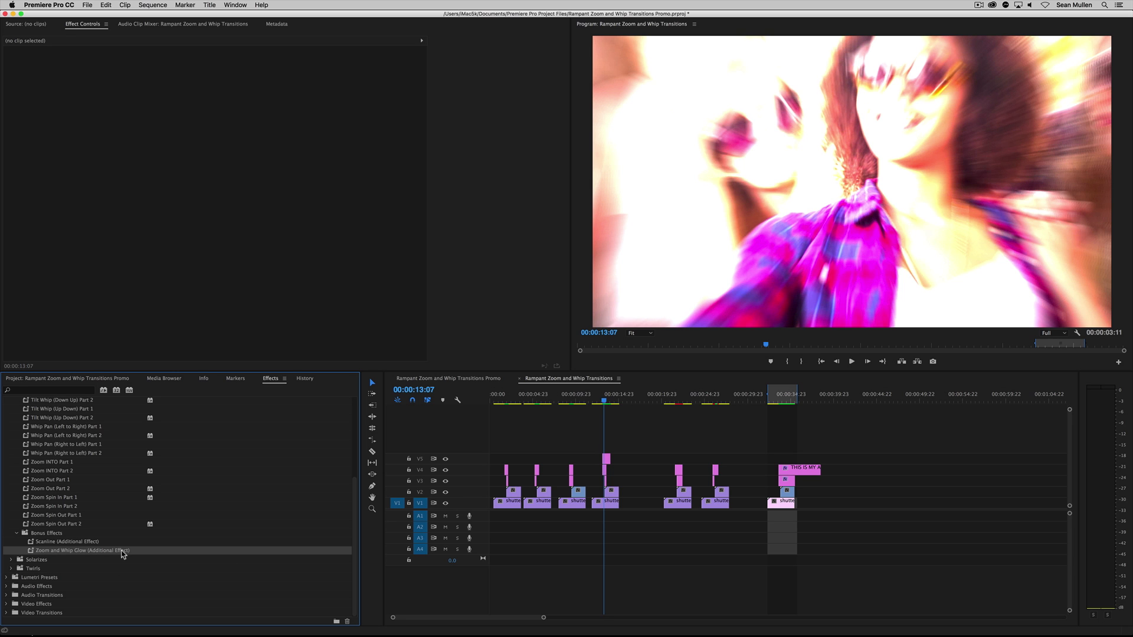
Mark in and out points around the first transition, play it, and park the playhead at 00:00:01:13
left_click_drag(518, 402, 496, 400)
key("space")
key("i")
key("o")
key("space")
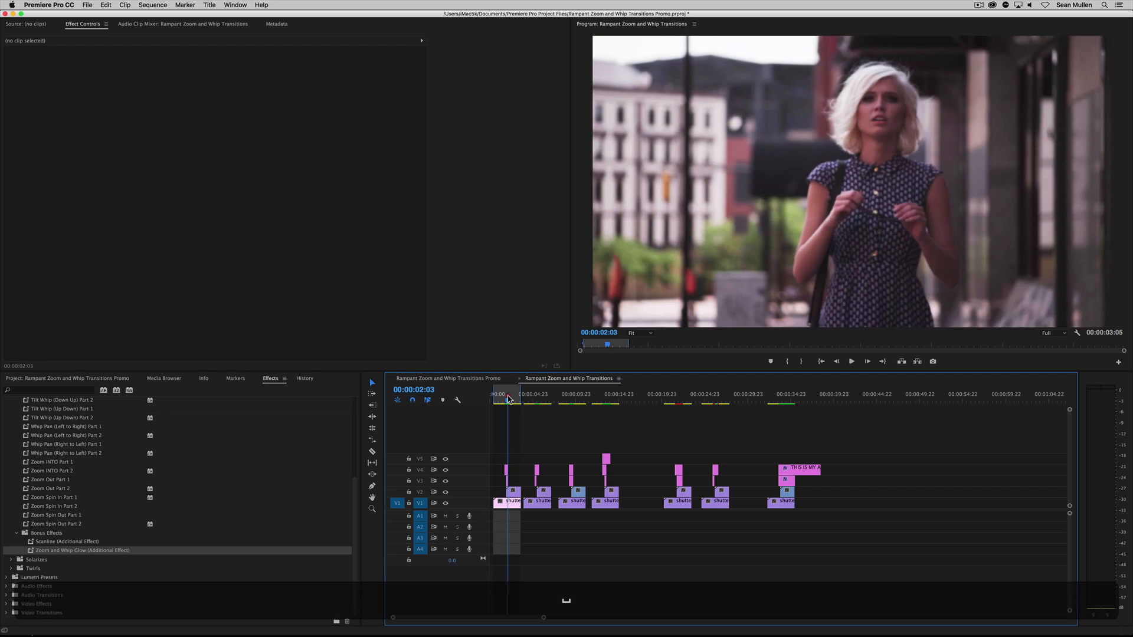
left_click(504, 399)
Place THIS IS MY ADJUSTMENT LAYER on V5, starting with the first transition's V4 layer and trimmed to about one second
left_click(73, 380)
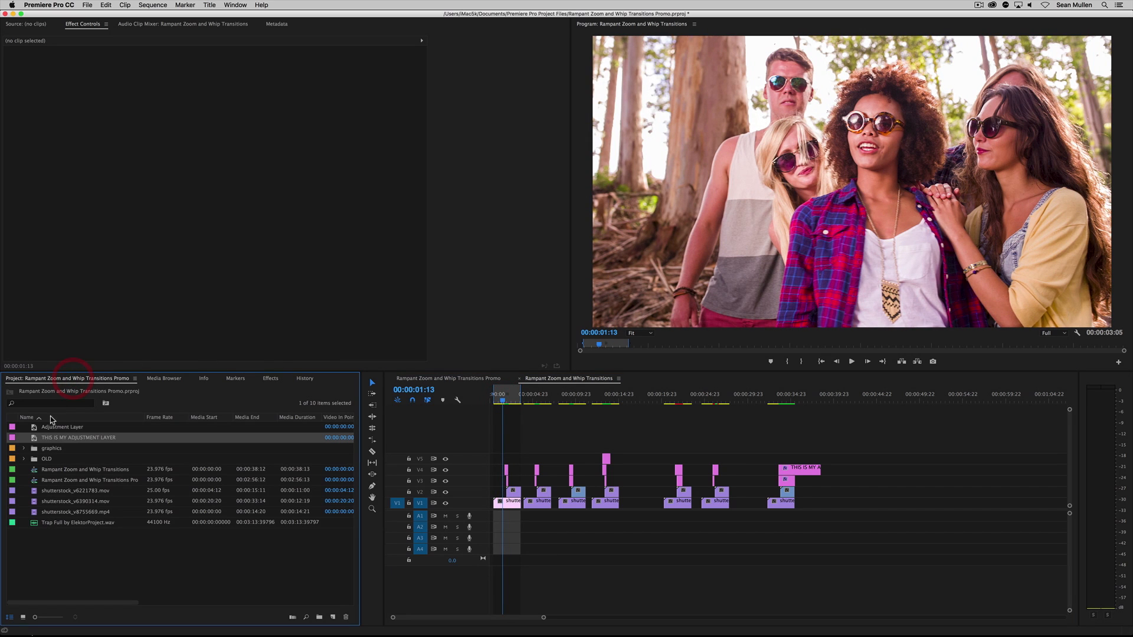
left_click_drag(34, 440, 493, 462)
left_click_drag(542, 619, 489, 614)
left_click_drag(585, 462, 654, 461)
left_click_drag(838, 457, 635, 449)
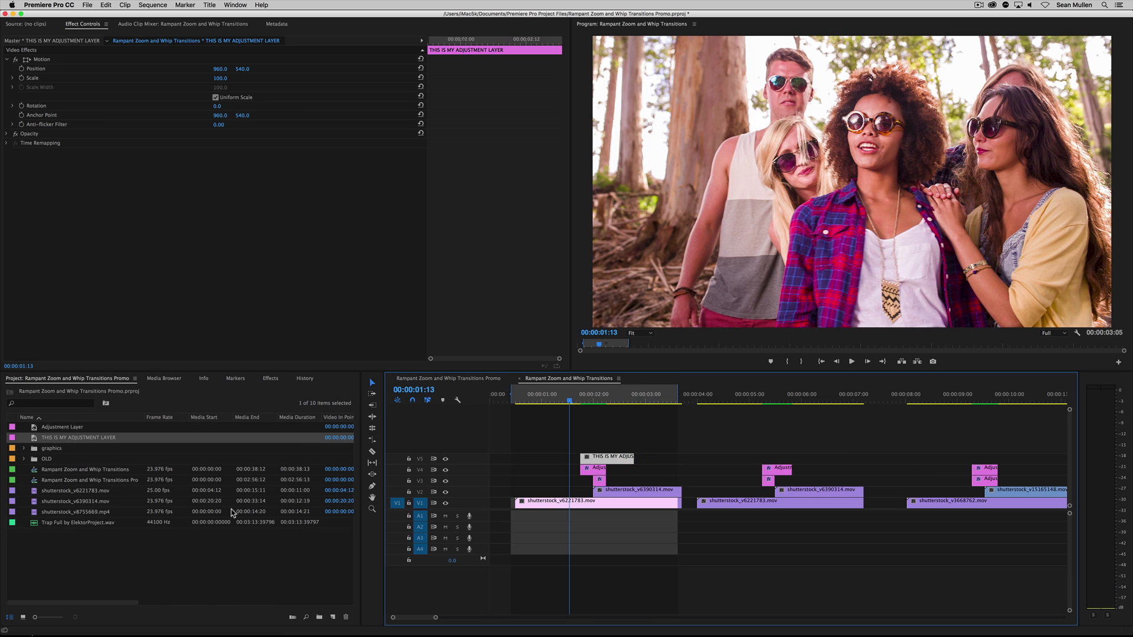
Apply the Zoom and Whip Glow (Additional Effect) preset from Bonus Effects to the V5 adjustment layer
left_click(270, 379)
left_click(44, 533)
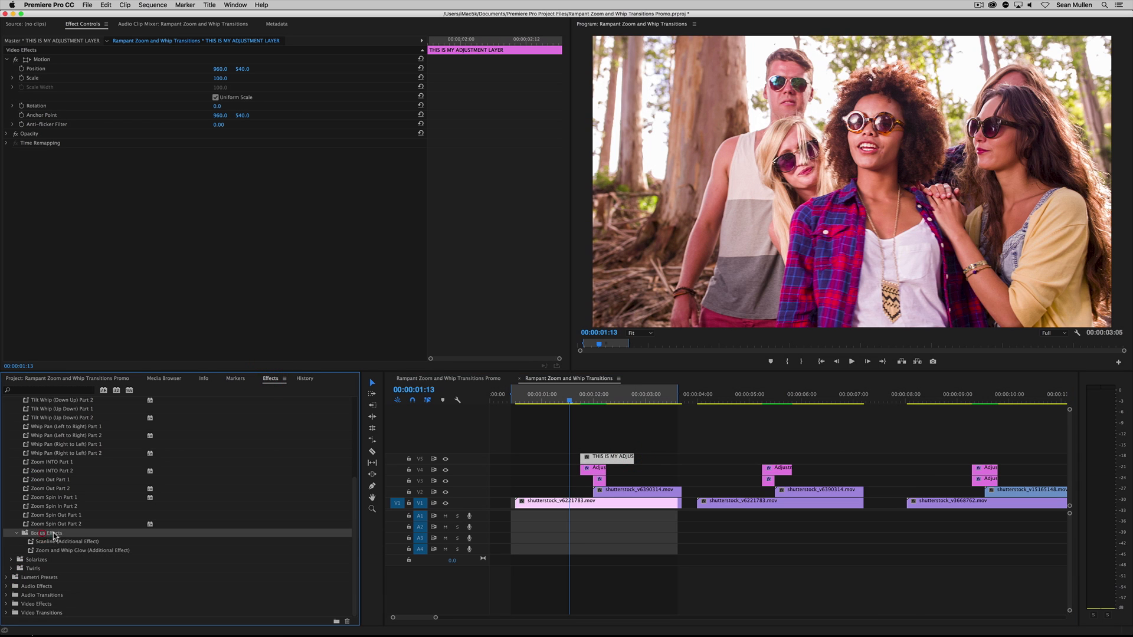
left_click(13, 534)
left_click(16, 533)
left_click(59, 550)
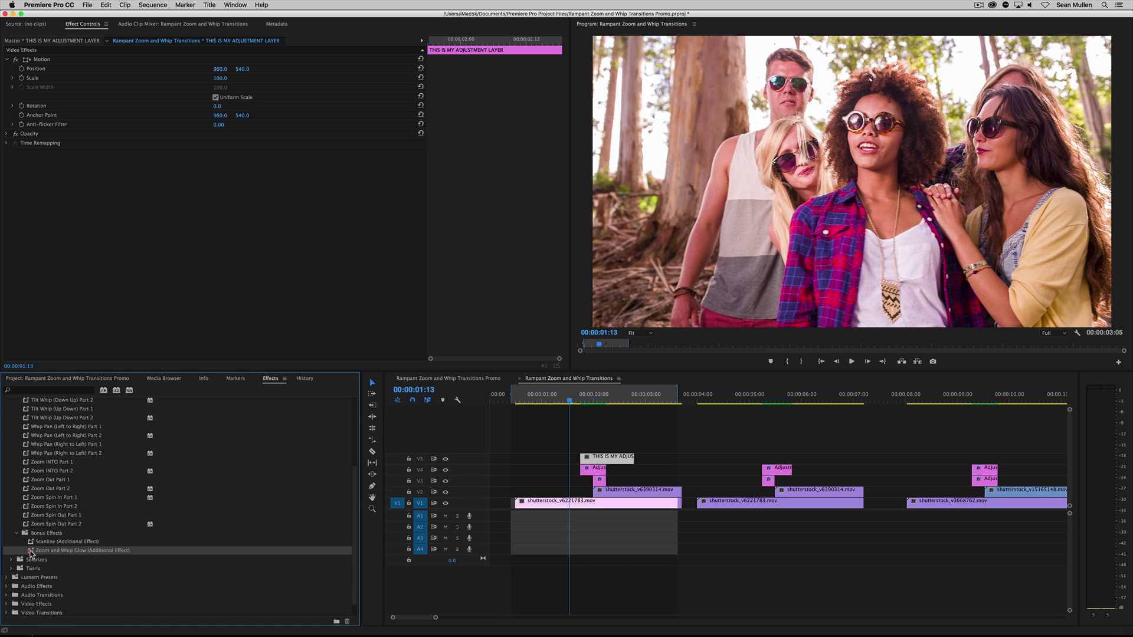
left_click_drag(32, 552, 596, 459)
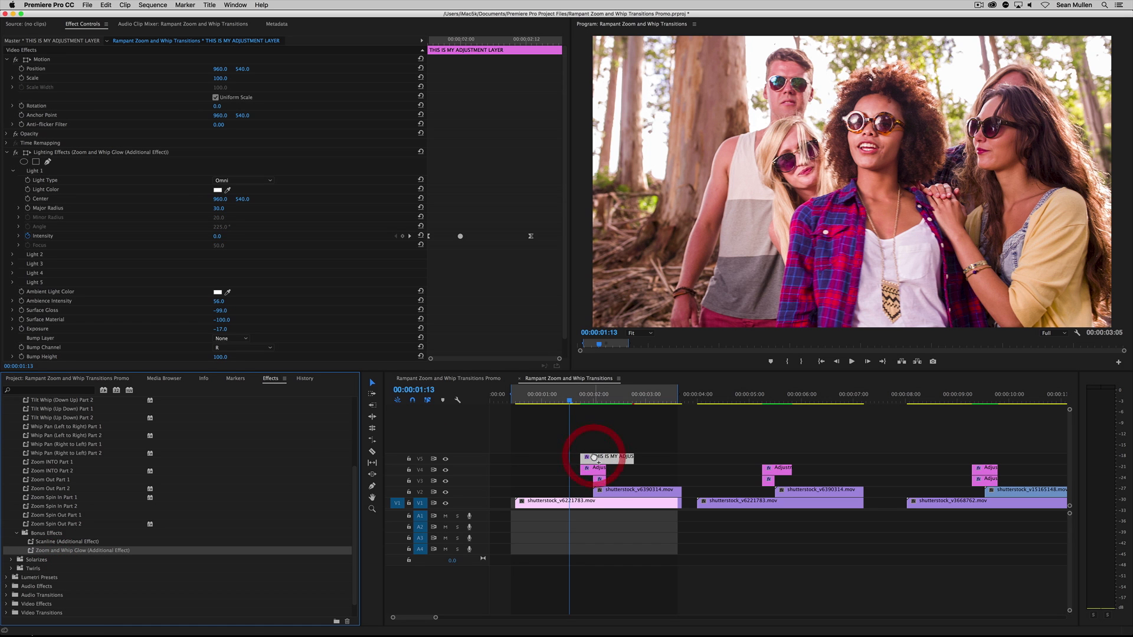
Play the transition with the glow and select its Lighting Effects to examine the Intensity keyframes
left_click(578, 400)
key("space")
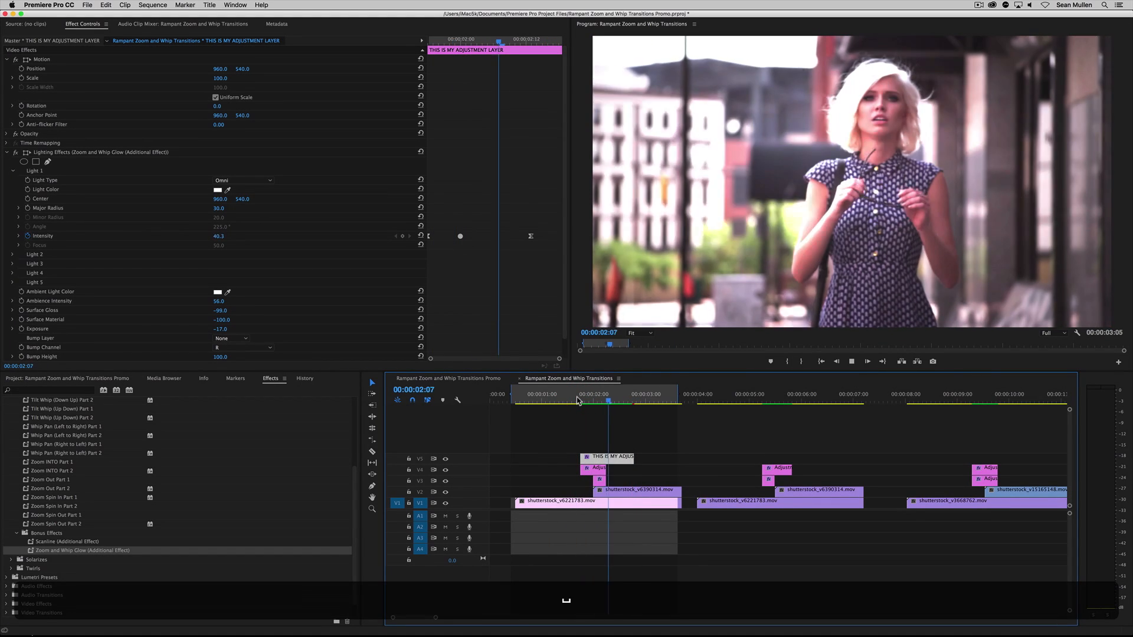
key("space")
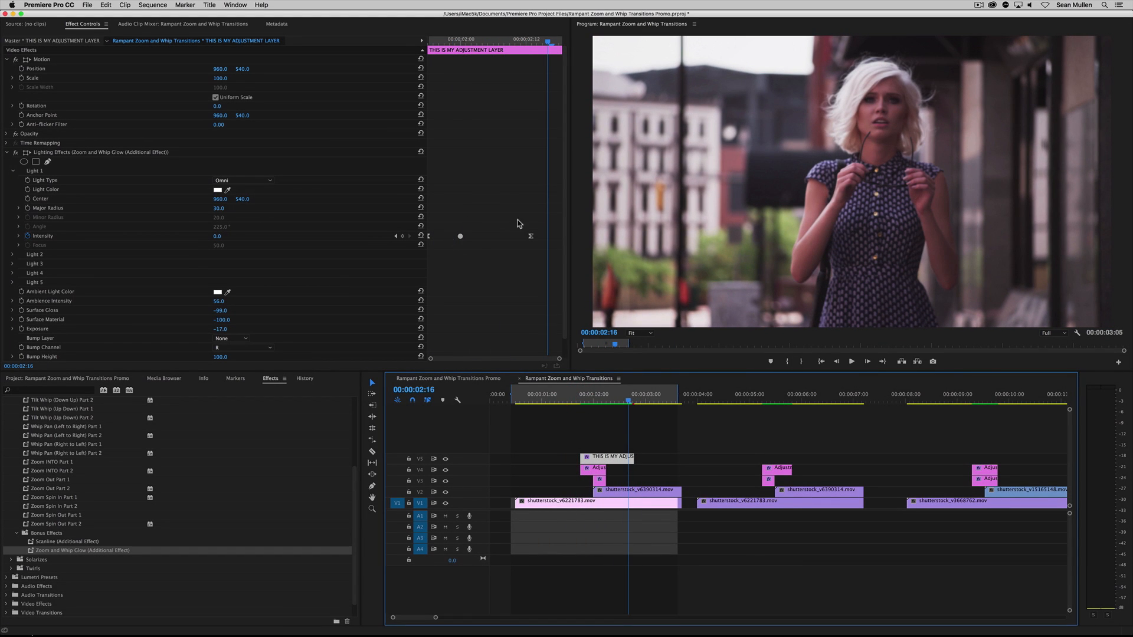
key("shift+5")
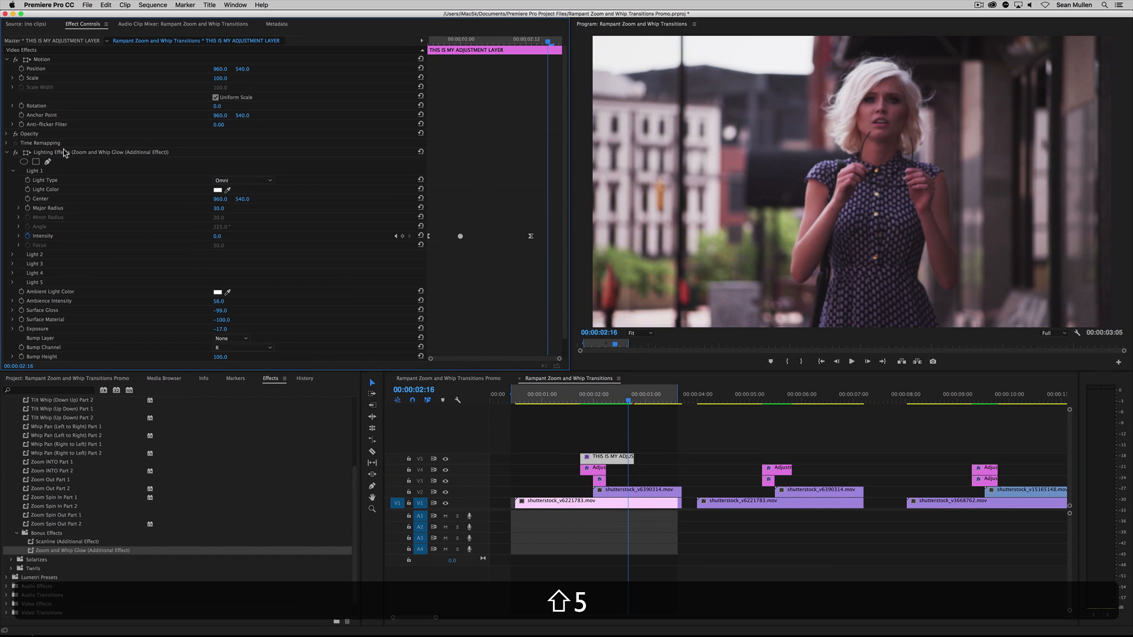
left_click(45, 153)
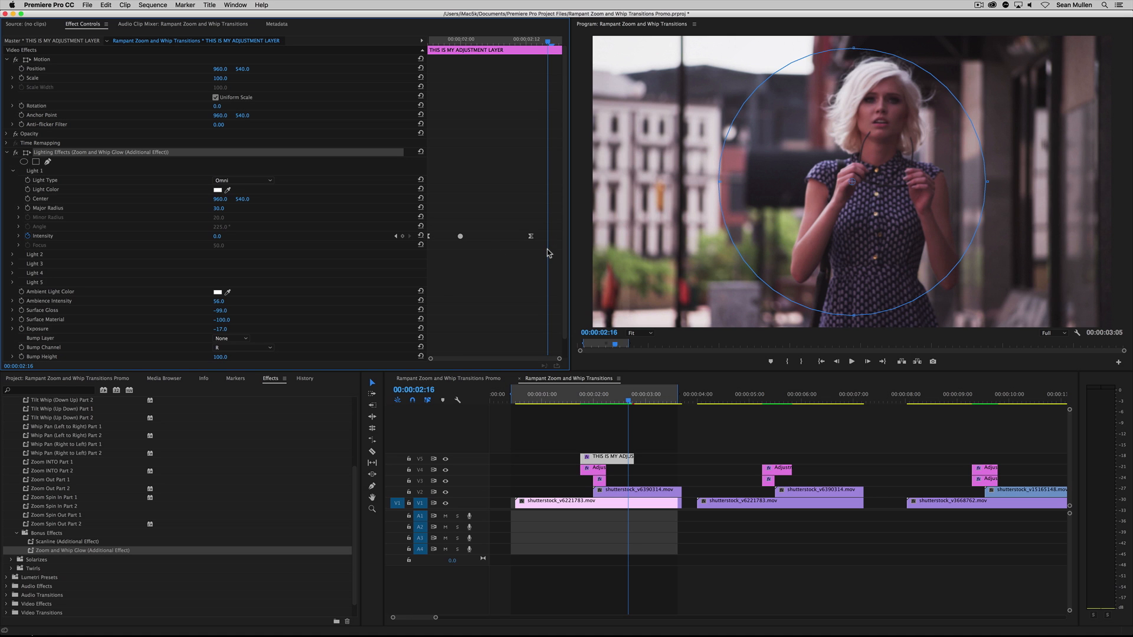
Scrub and play the glowing transition around 00:00:02:03 and compare the V5 glow layer with the layers below it
left_click(600, 394)
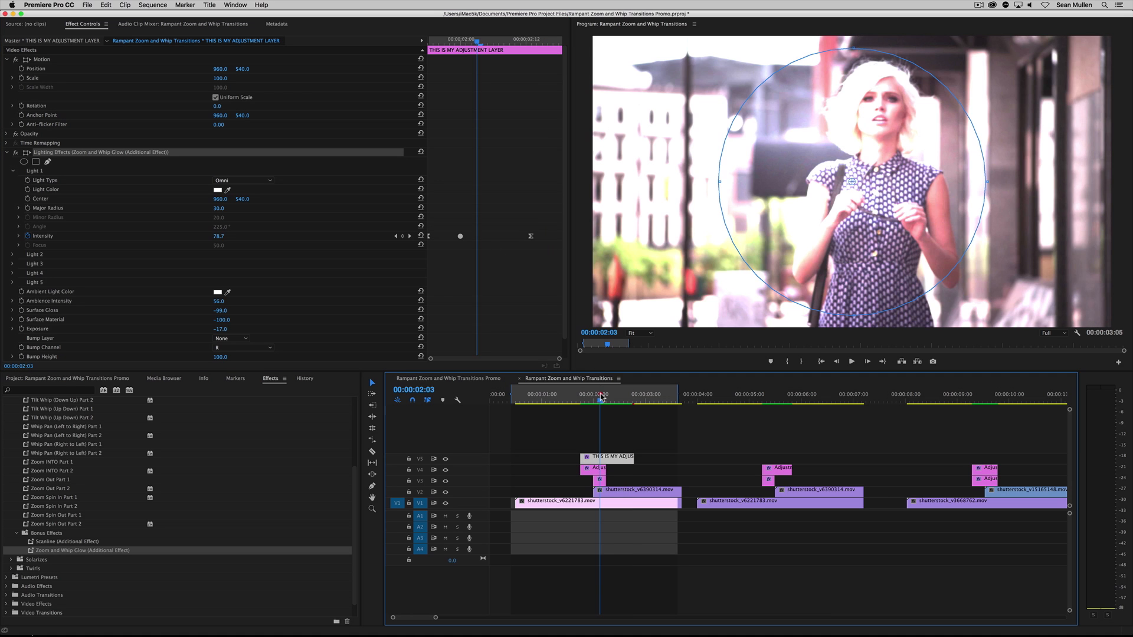
mouse_move(600, 394)
left_mouse_down()
mouse_move(620, 395)
mouse_move(606, 395)
left_mouse_up()
left_click(617, 457)
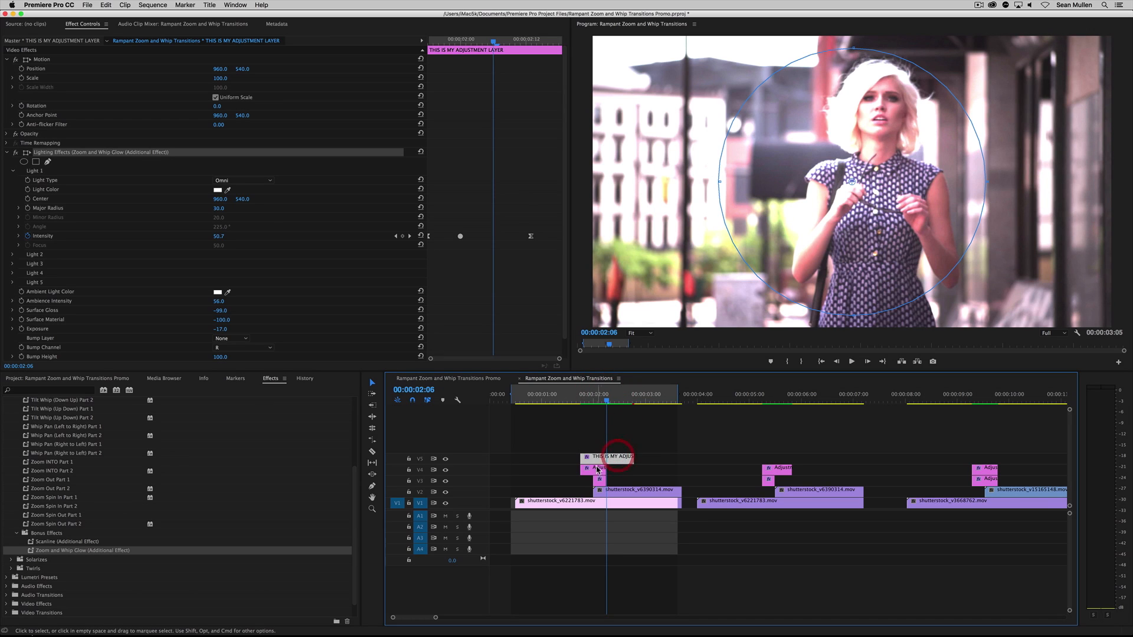
left_click(597, 469)
left_click_drag(581, 396, 612, 411)
key("space")
Trim the V5 glow layer's end to match the V4 layer's end and play the shortened glow
key("space")
left_click_drag(633, 457, 606, 455)
left_click(563, 401)
key("space")
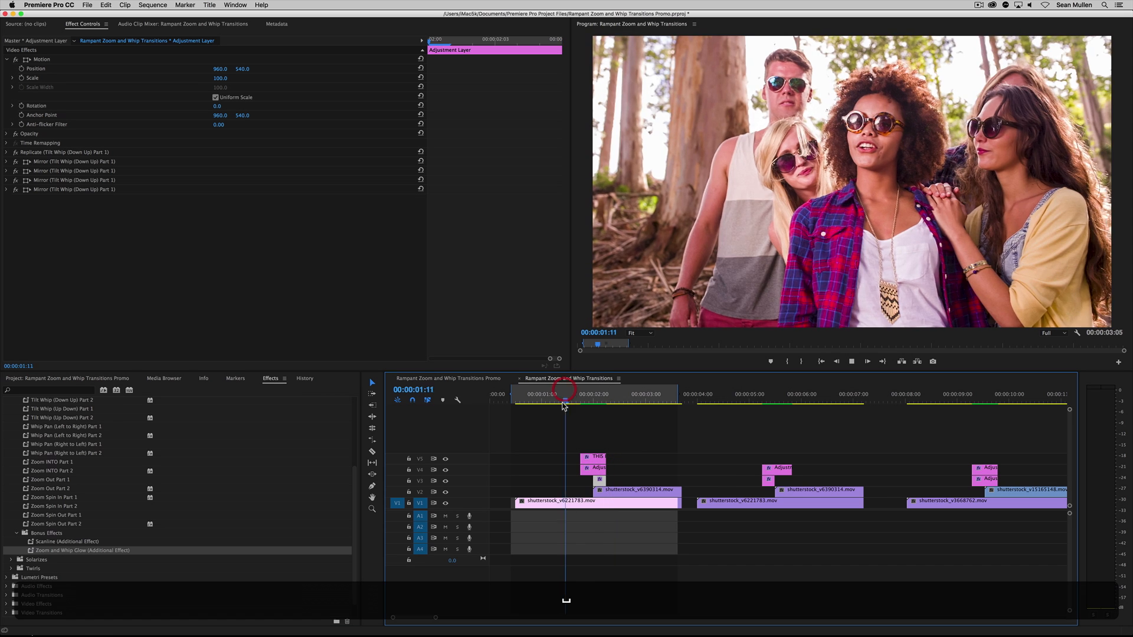
left_click(567, 401)
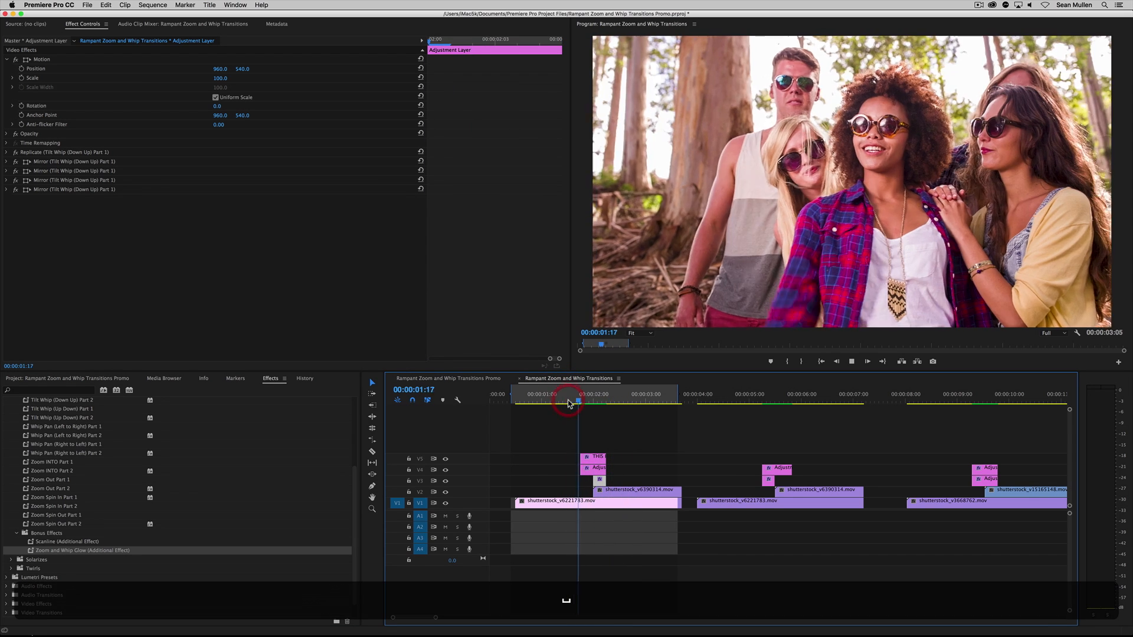
key("space")
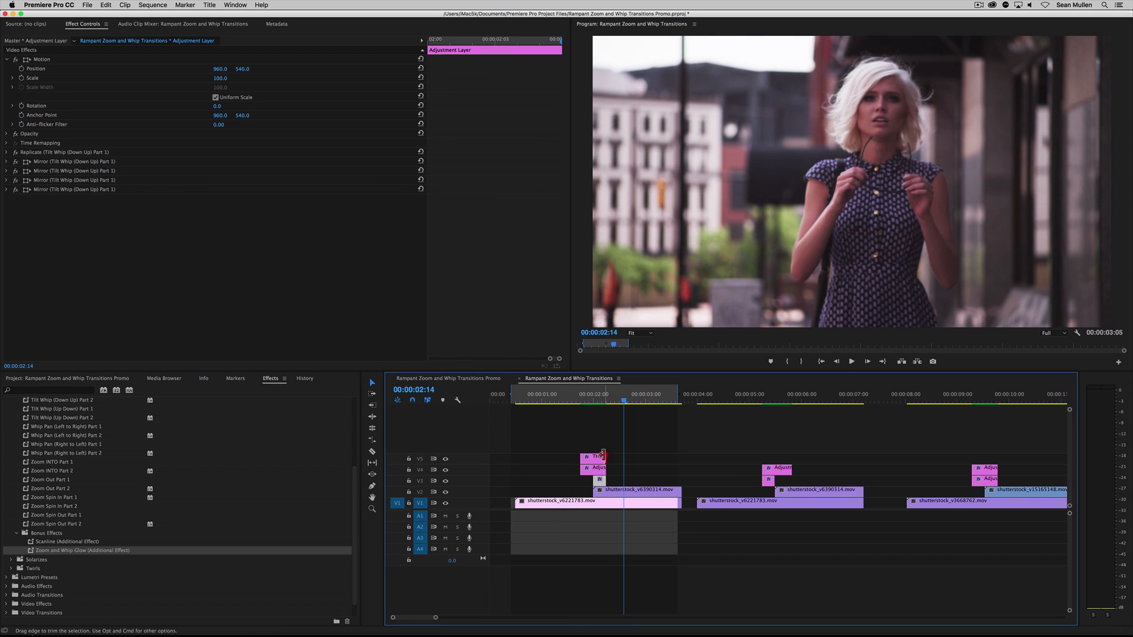
Extend the V5 glow layer's end to just past 00:00:03:00 and replay the transition
left_click_drag(603, 453, 654, 455)
left_click(572, 401)
key("space")
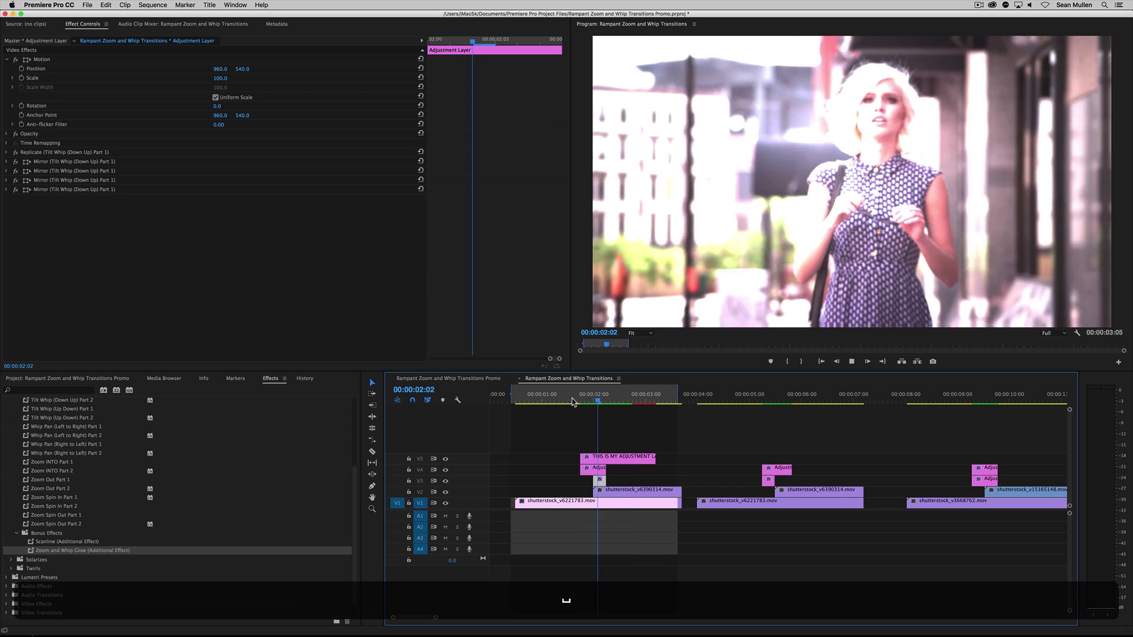
left_click(571, 401)
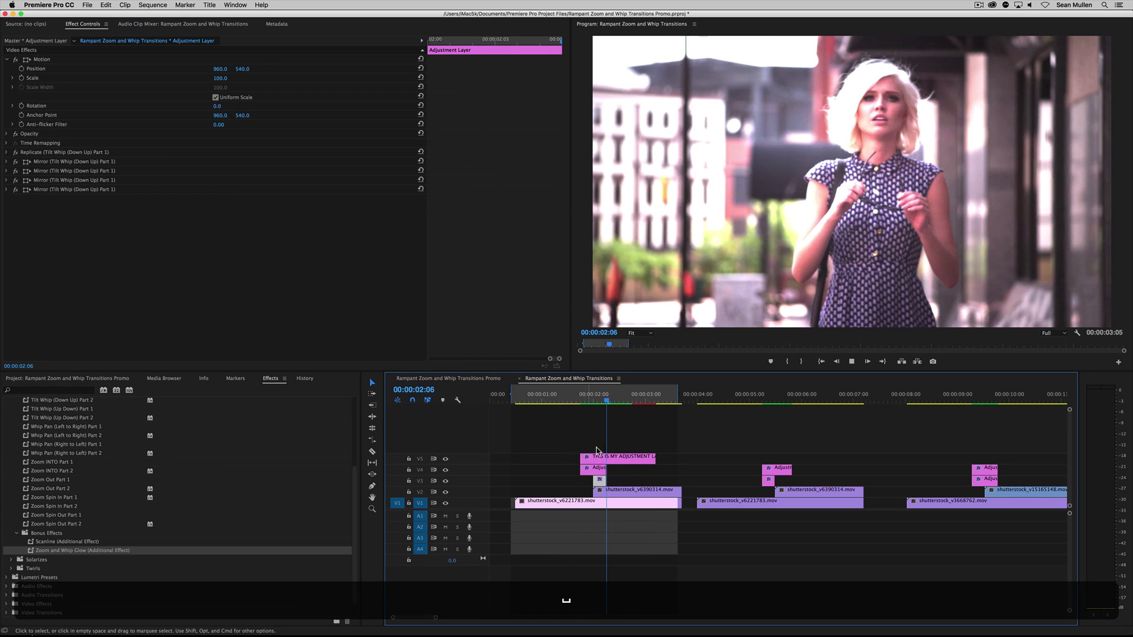
Examine the V5 layer's glow settings, and the V4 layer's Transform (Zoom INTO Part 2) effect and its available commands
left_click(614, 457)
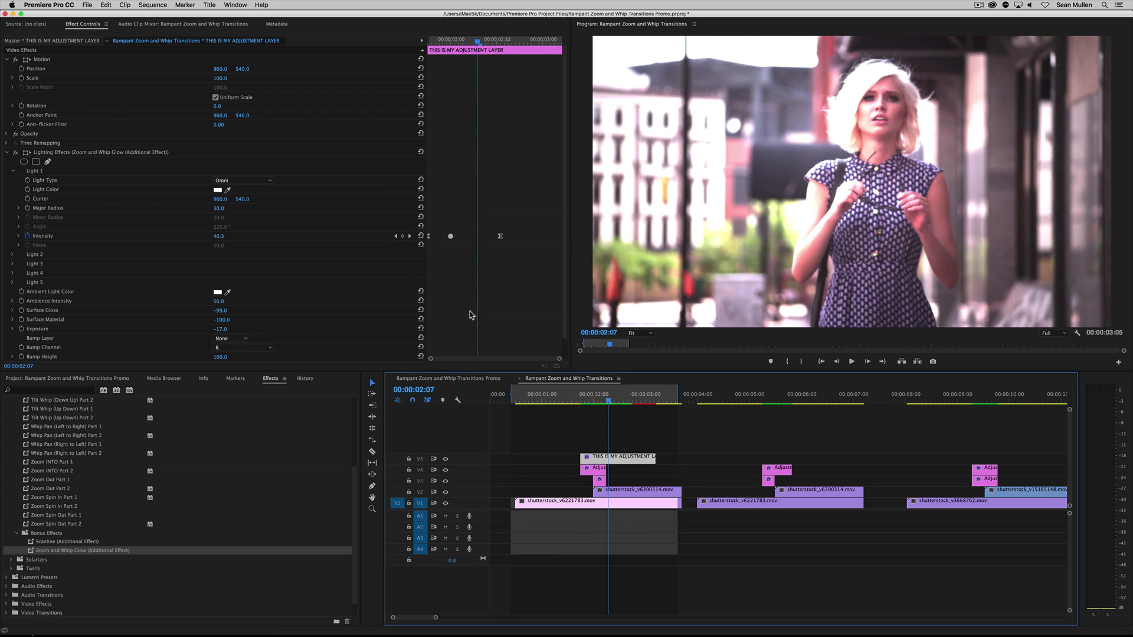
key("shift+5")
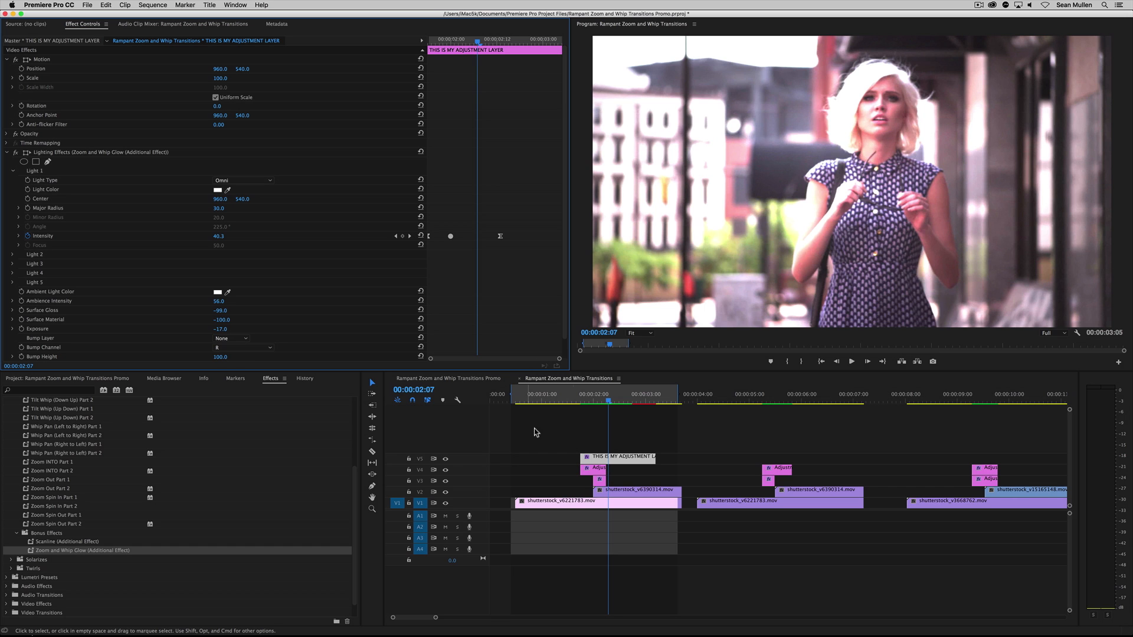
left_click_drag(608, 397, 599, 396)
left_click(598, 470)
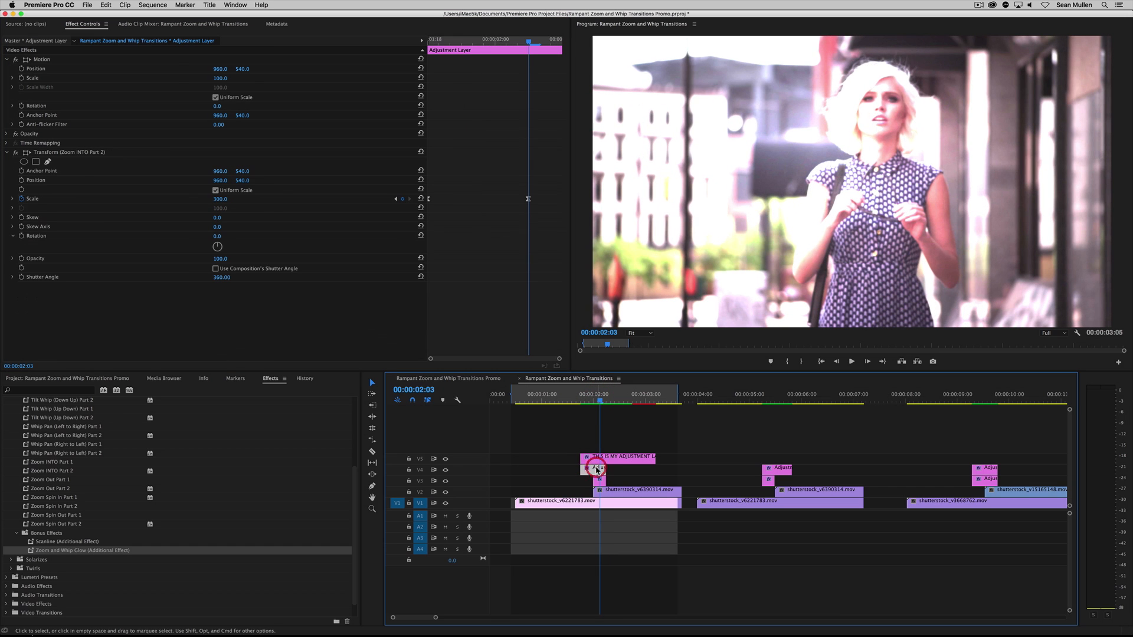
left_click(51, 154)
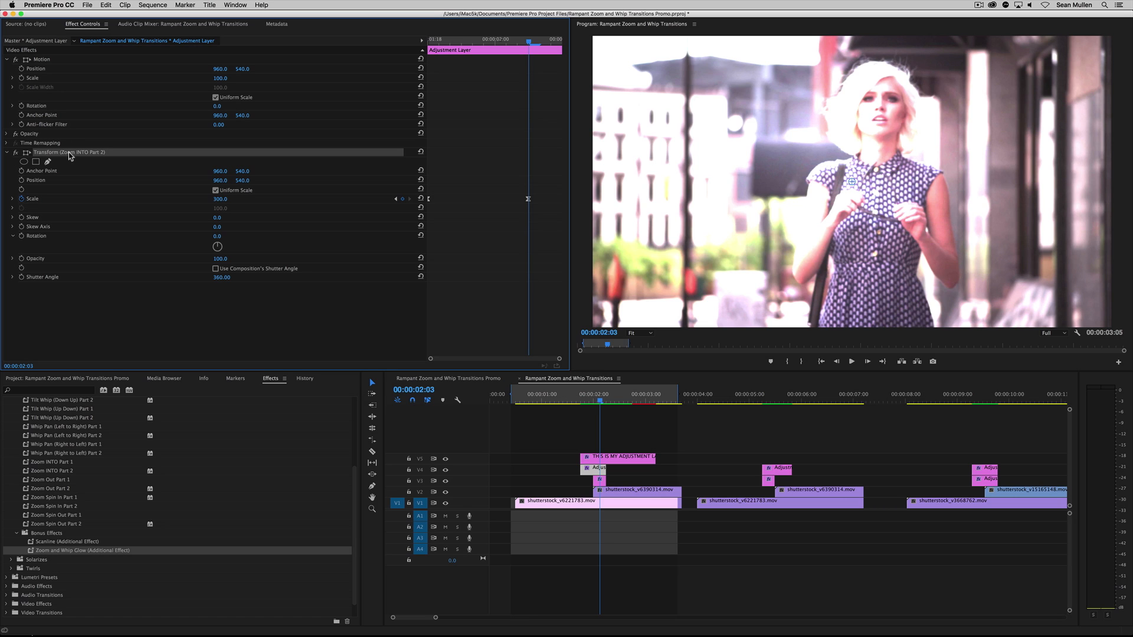
right_click(90, 155)
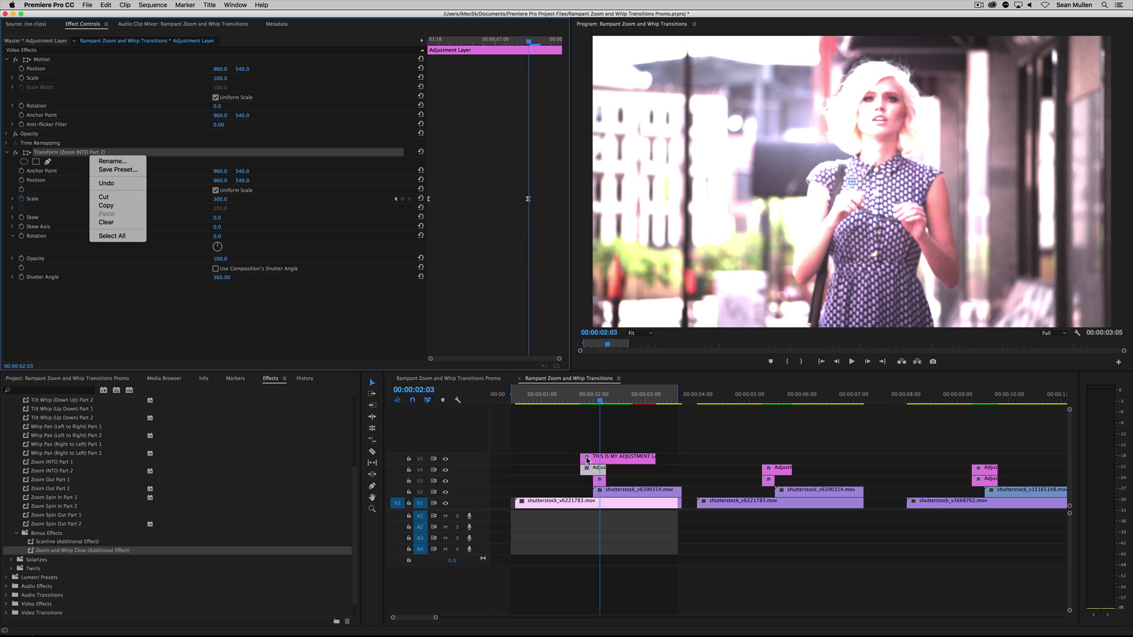
left_click(565, 434)
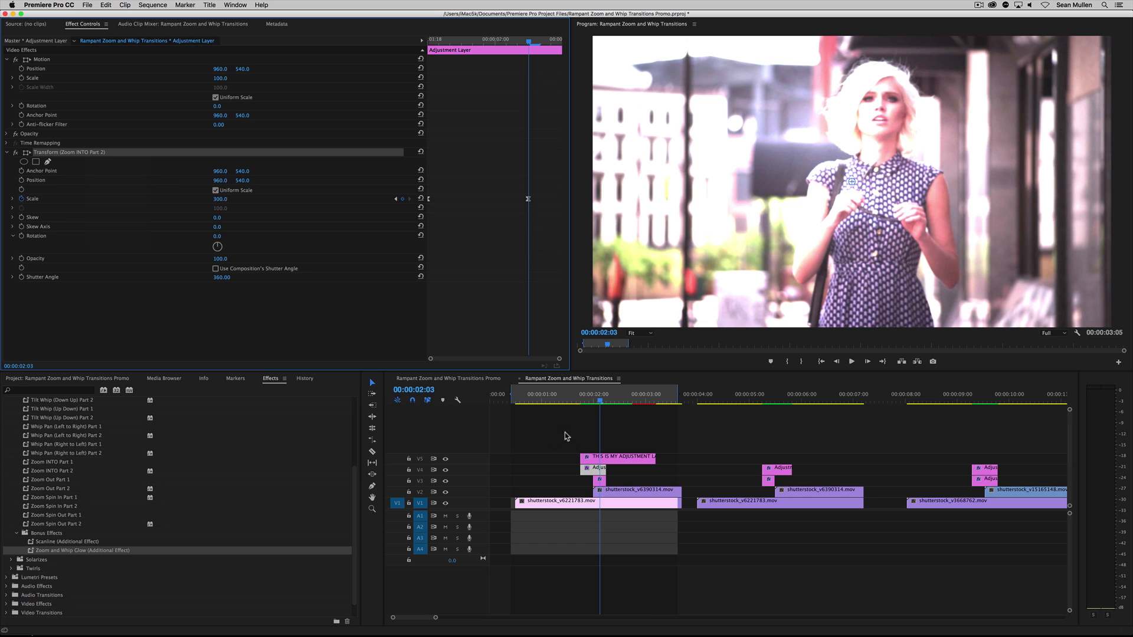